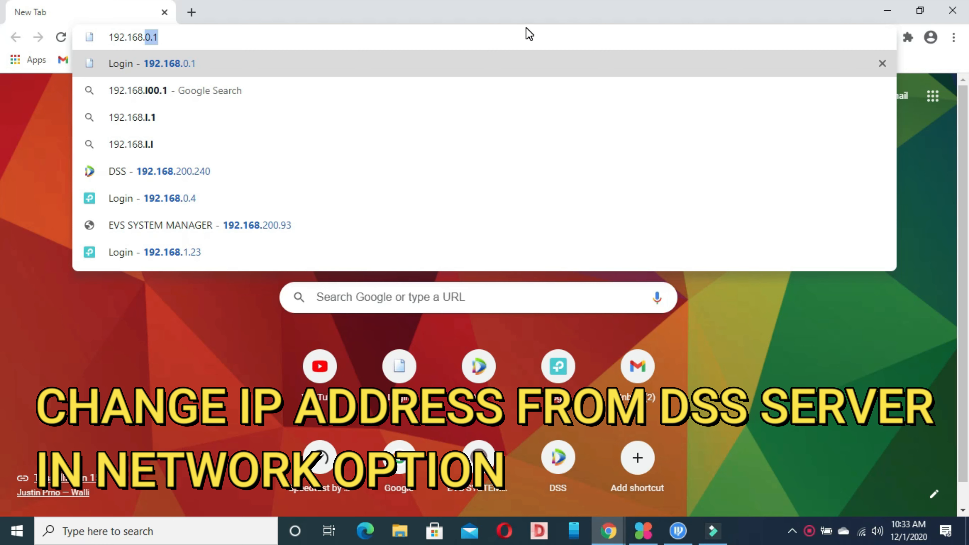
Load the DSS web manager at 192.168.200.240 in Chrome and dismiss the extension warning.
type("200.")
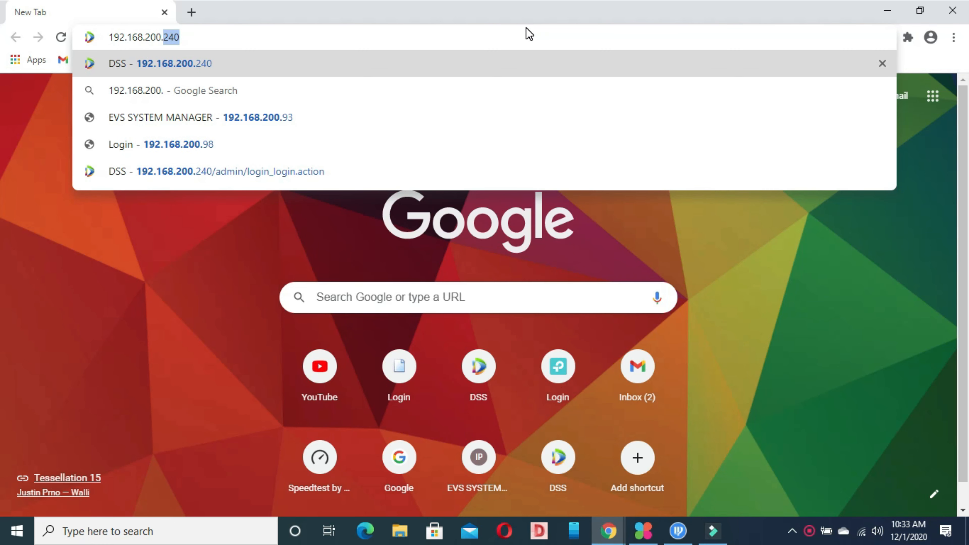
key("Return")
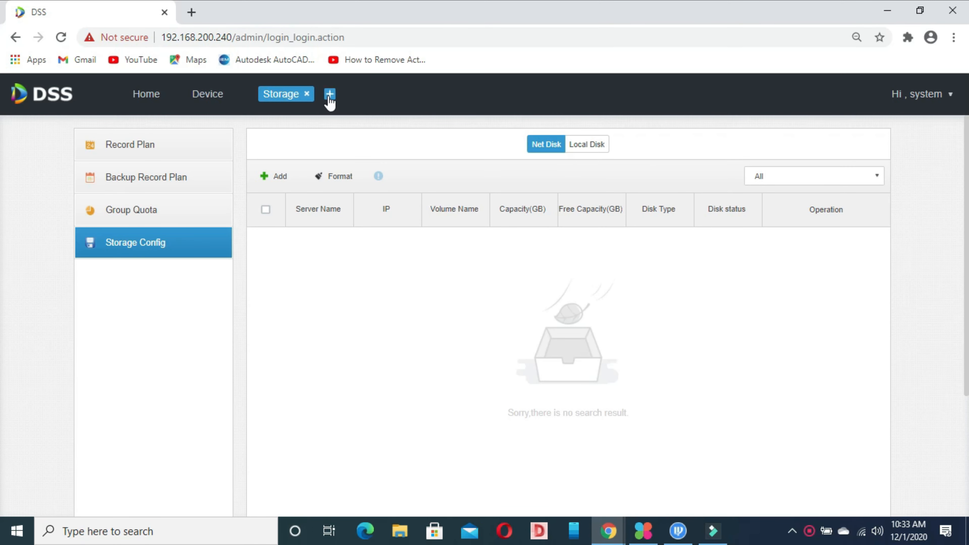
left_click(15, 37)
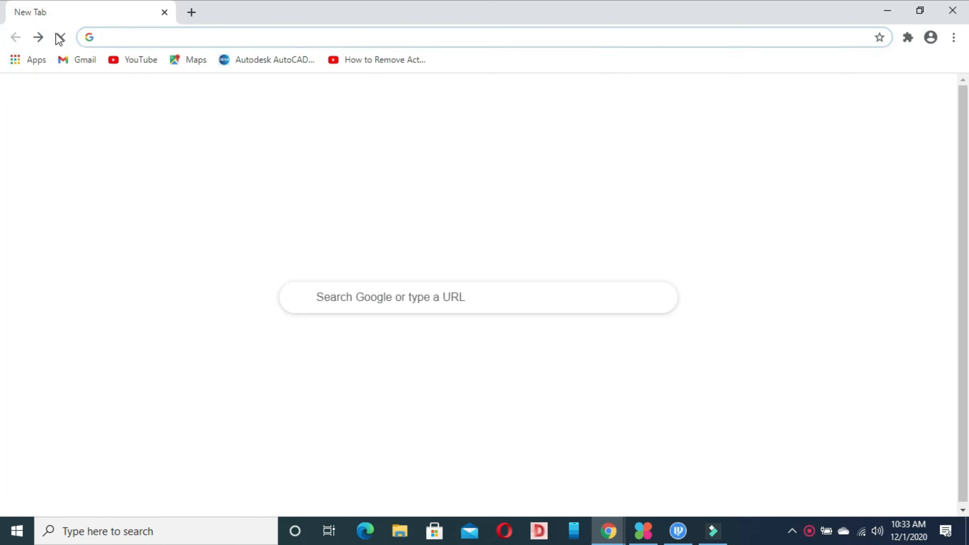
type("192")
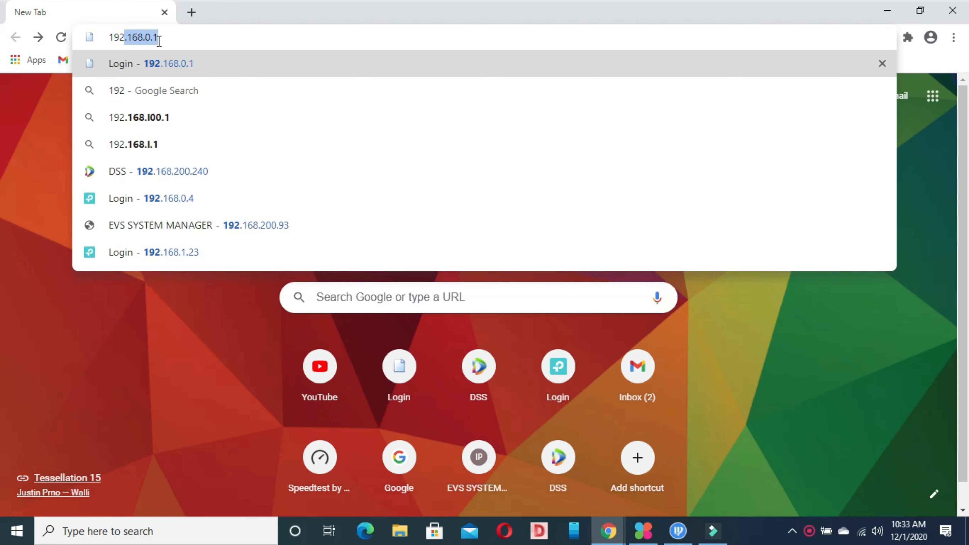
type(".168.0.1")
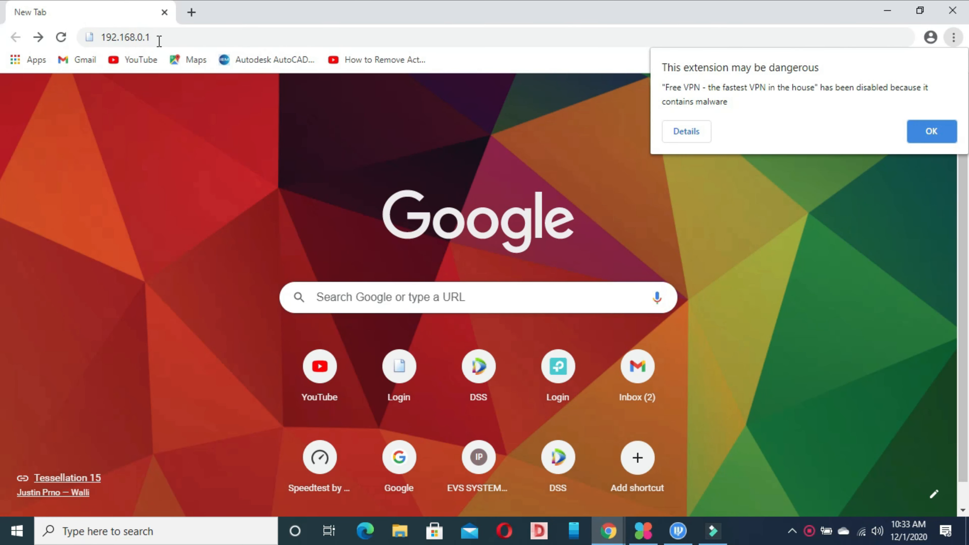
left_click(159, 40)
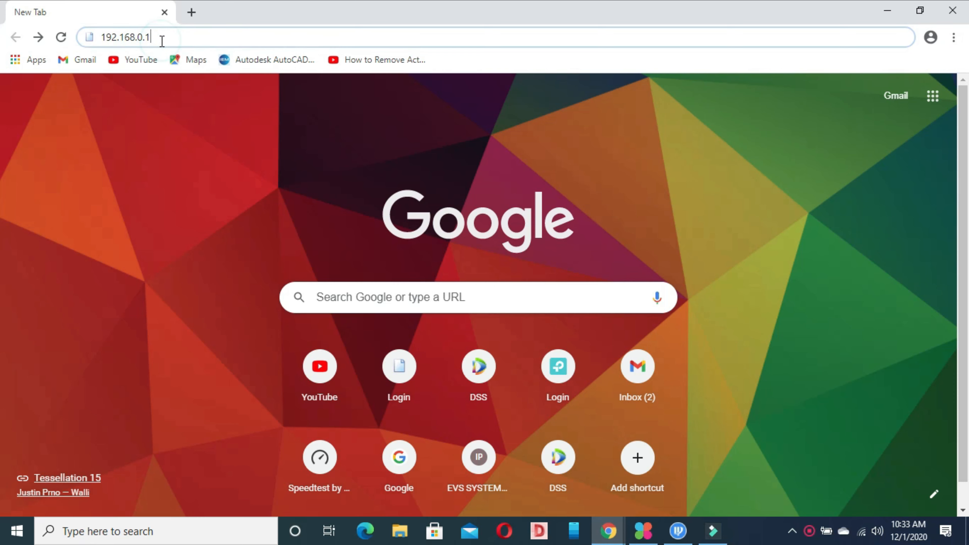
key("BackSpace")
key("BackSpace")
key("BackSpace")
type("200")
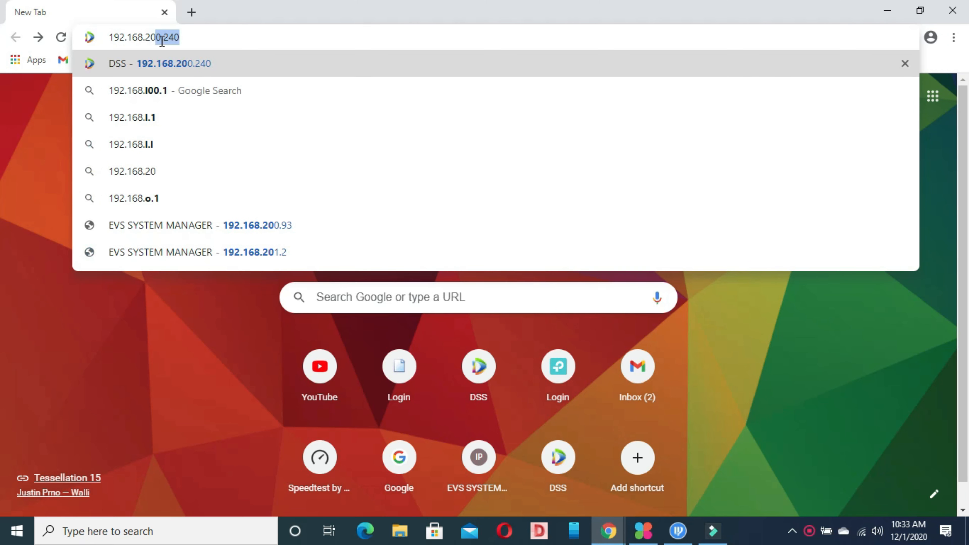
key("Return")
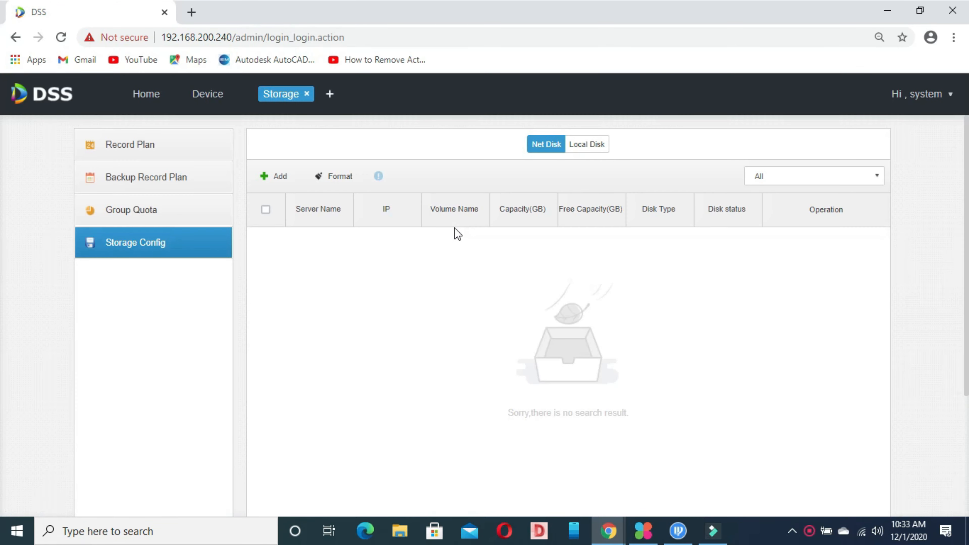
Log out of the current DSS session from the Hi, system menu and confirm.
mouse_move(923, 94)
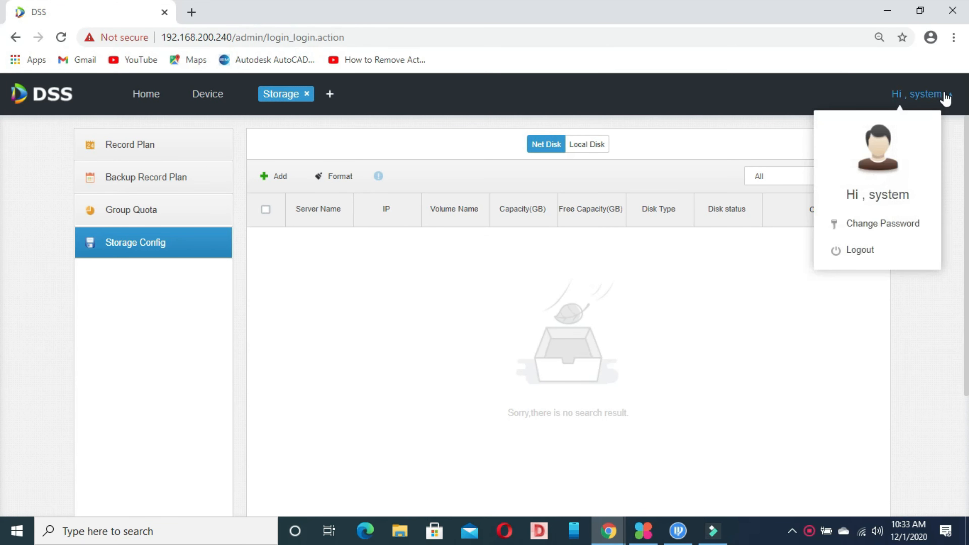
left_click(863, 251)
left_click(510, 270)
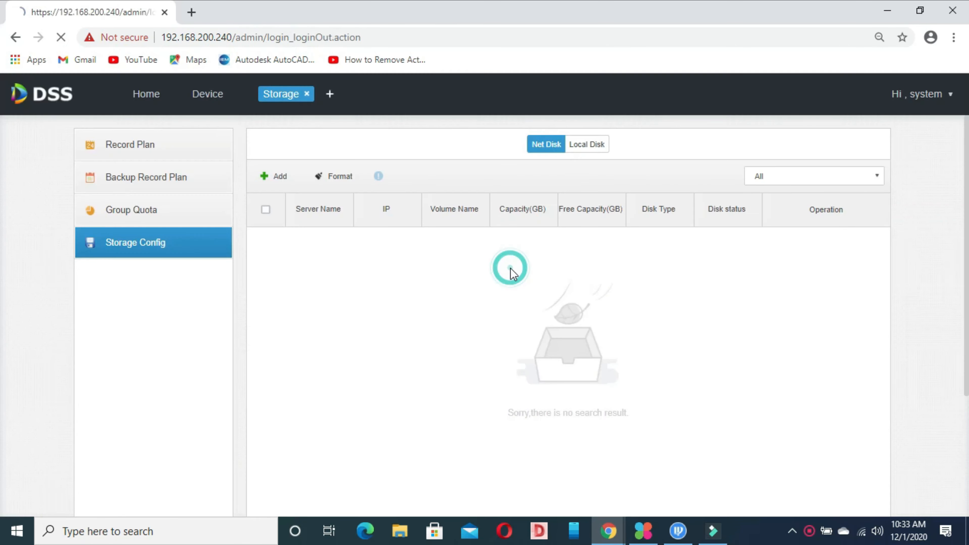
Sign back in with the default administrator username and password.
left_click(474, 259)
type("s")
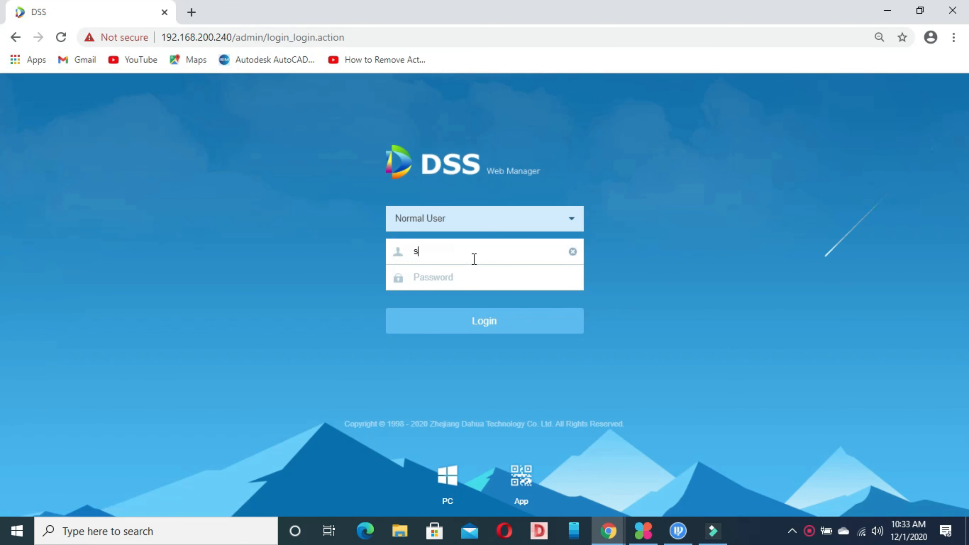
type("ystem")
left_click(462, 273)
type("admin123")
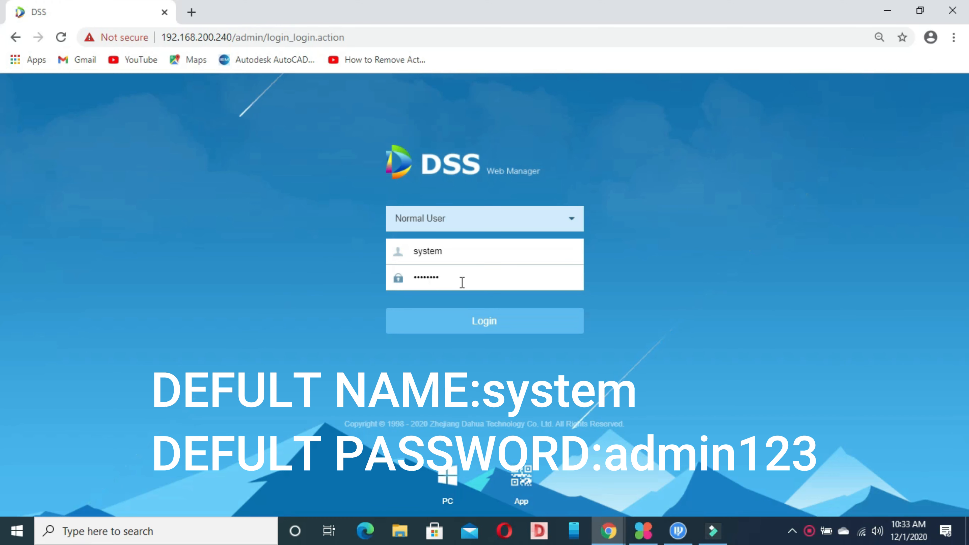
left_click(450, 330)
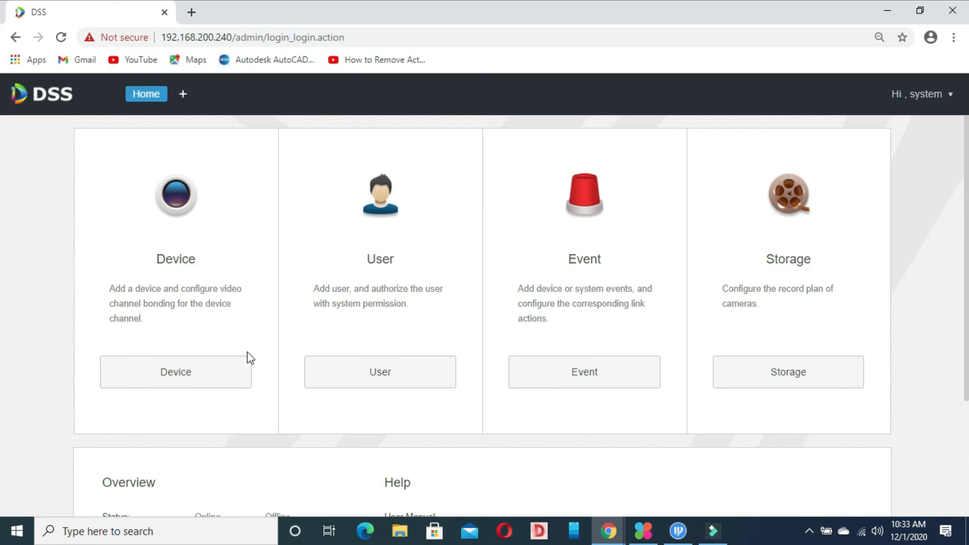
Open Device management, refresh discovery and tick the uninitialized camera at 192.168.1.108.
left_click(210, 371)
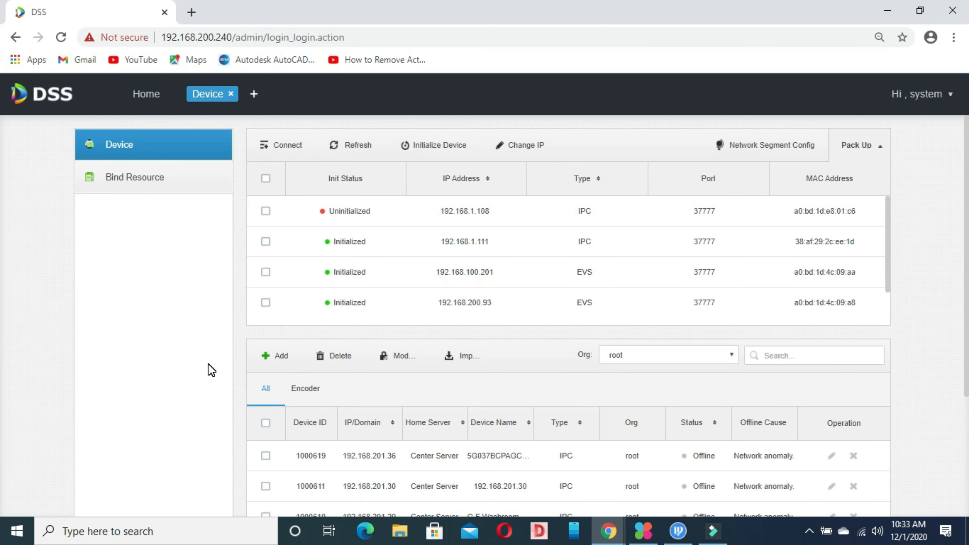
left_click_drag(967, 193, 962, 153)
left_click(354, 145)
left_click(265, 211)
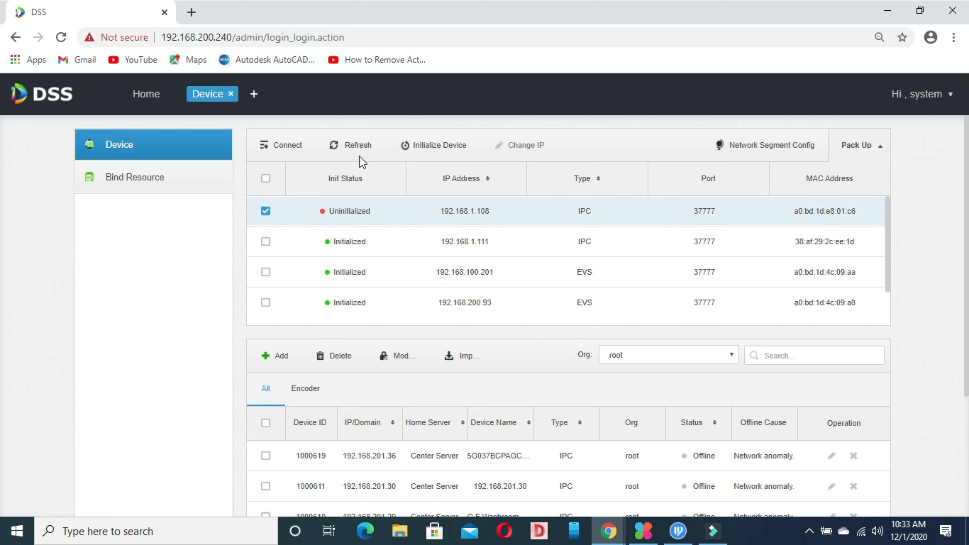
Start initializing the selected camera and enter its new admin password twice.
left_click(420, 146)
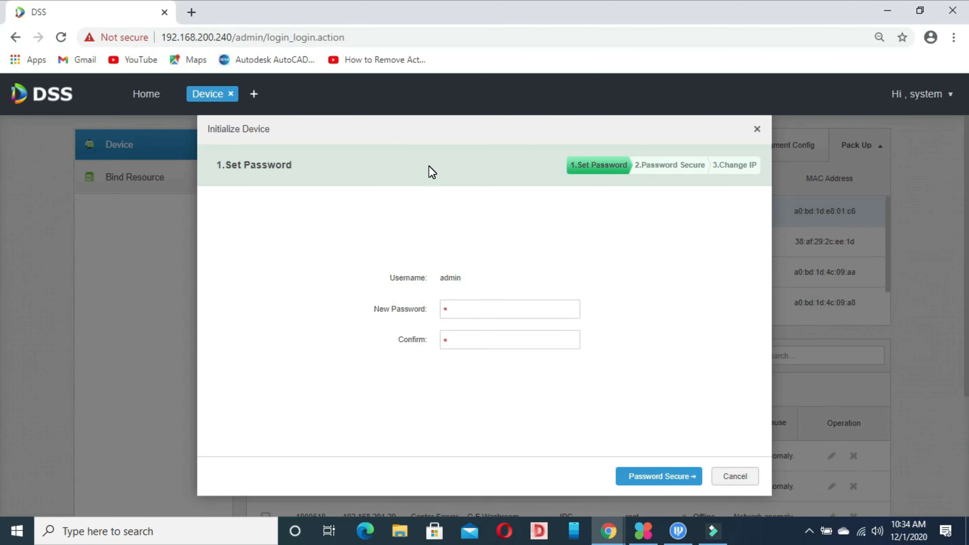
left_click(459, 304)
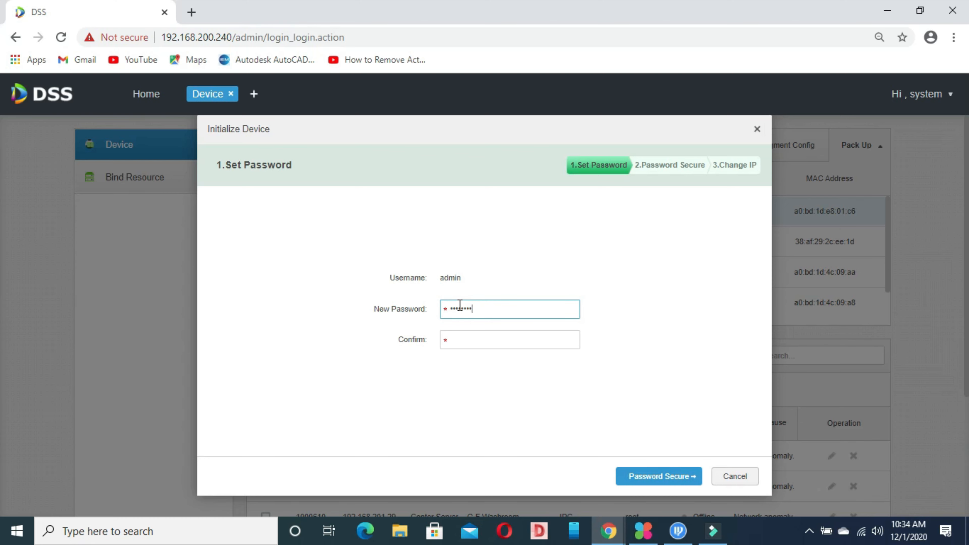
left_click(459, 341)
type("ad")
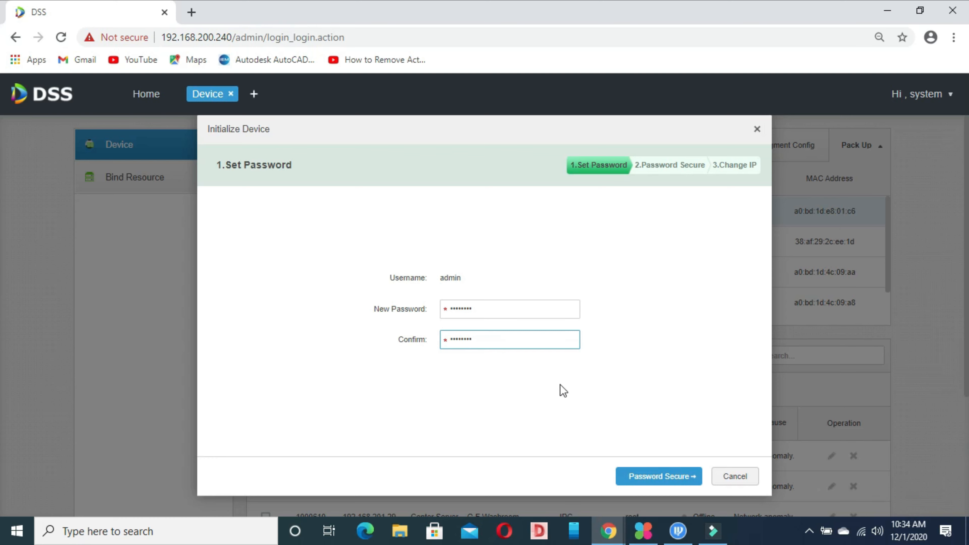
Enter the recovery e-mail address and advance to the Change IP step.
left_click(627, 475)
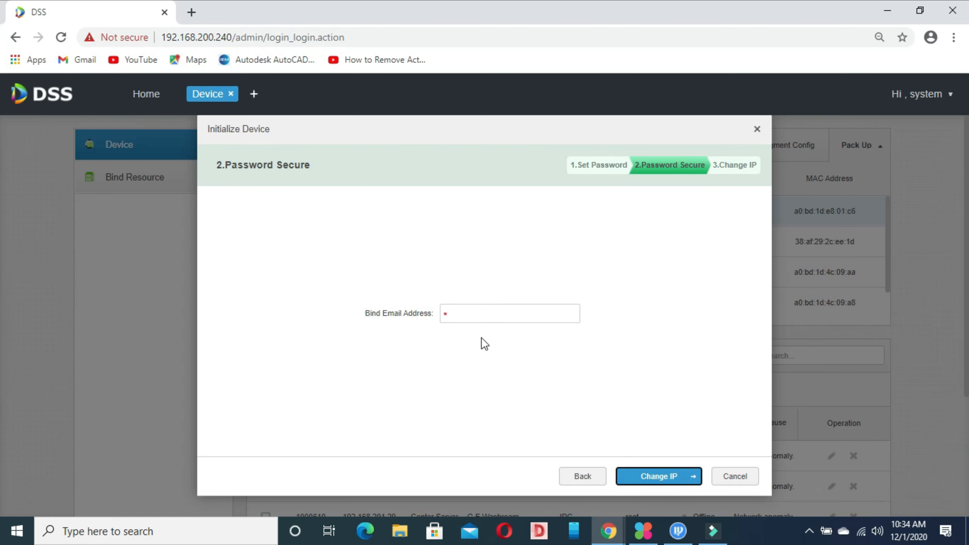
left_click(486, 313)
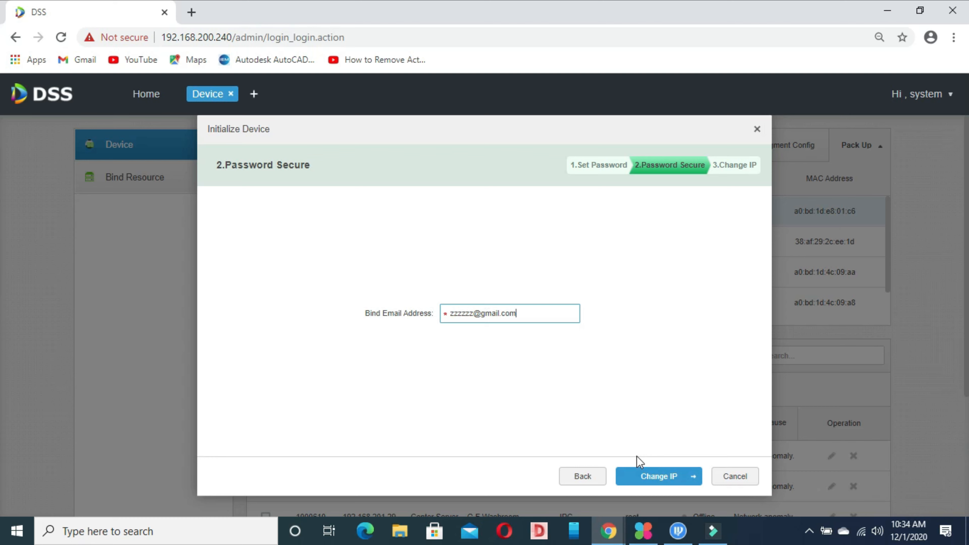
left_click(648, 476)
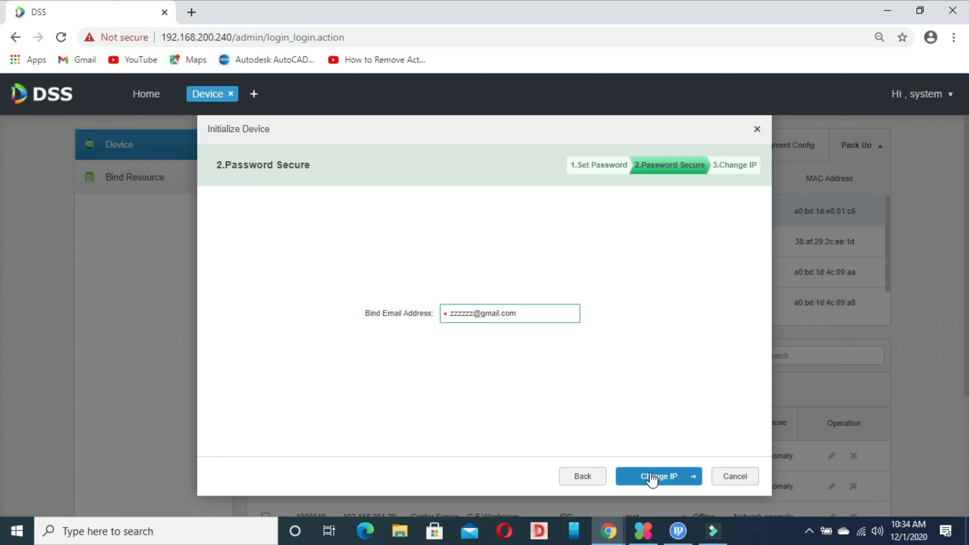
left_click(472, 295)
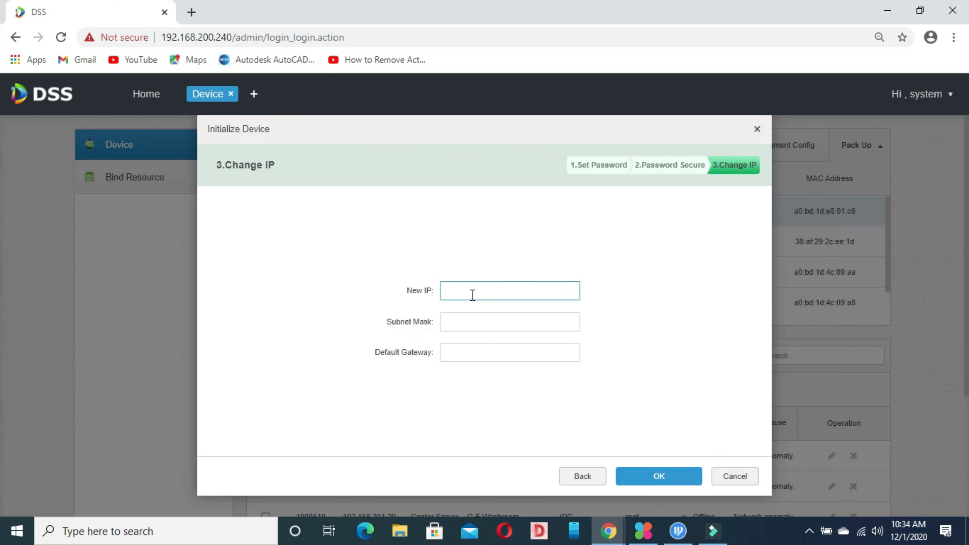
Place the cursor in the New IP field of the Change IP step.
left_click(473, 295)
In ConfigTool, sort found cameras by IP to find the highest used, 192.168.201.37, then minimize it.
left_click(678, 531)
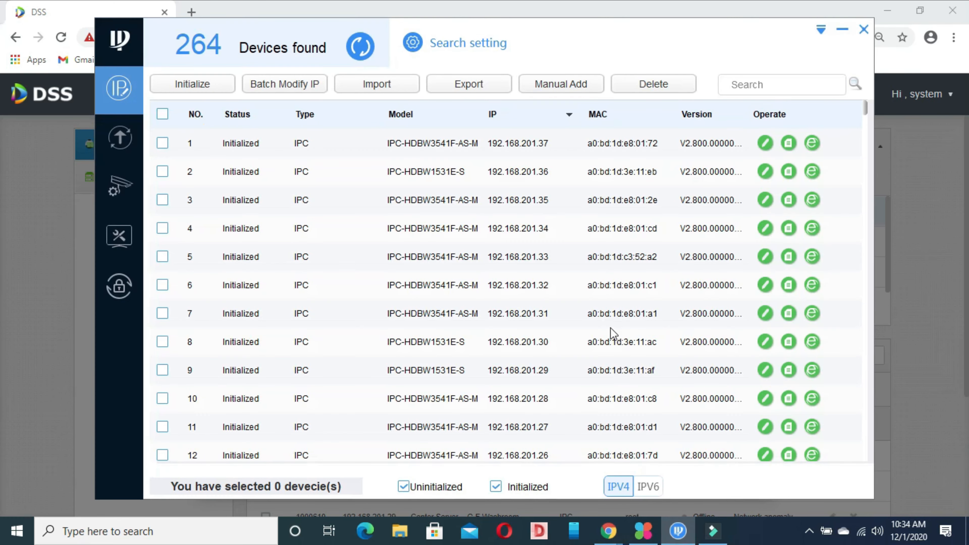
left_click(520, 115)
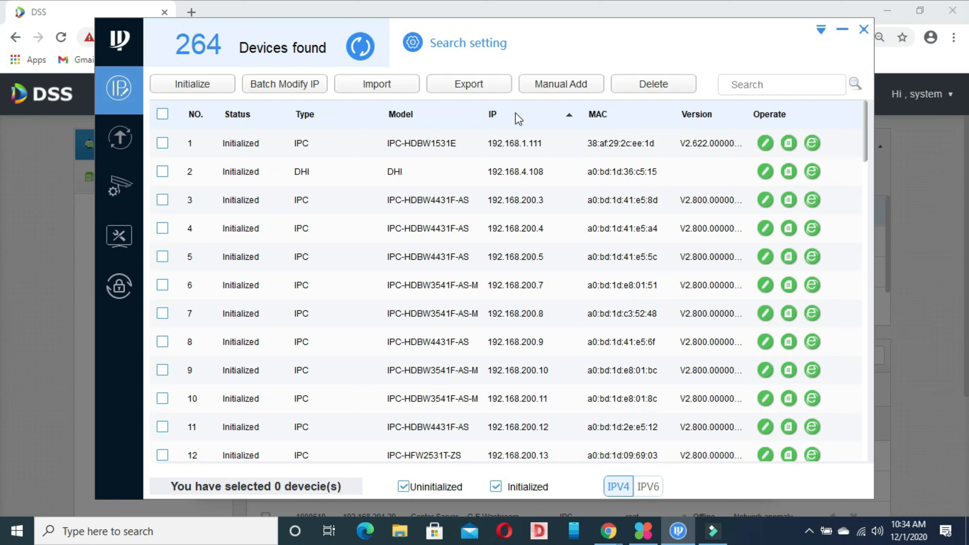
left_click(360, 46)
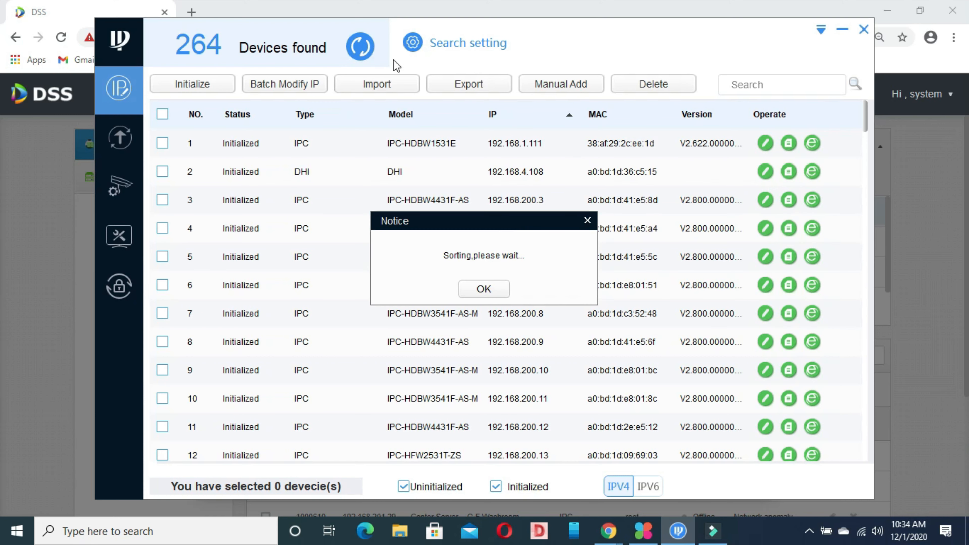
left_click(488, 294)
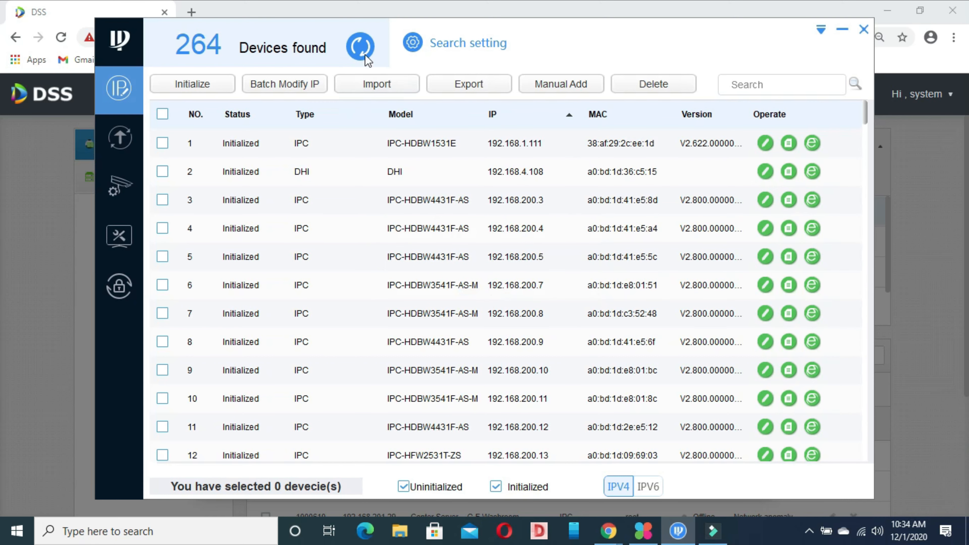
left_click(363, 46)
left_click(483, 290)
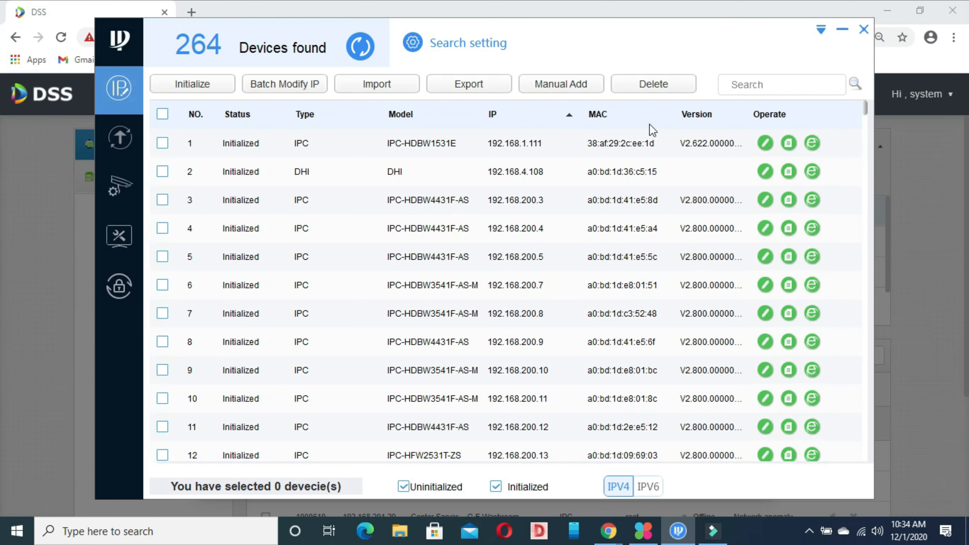
left_click(521, 119)
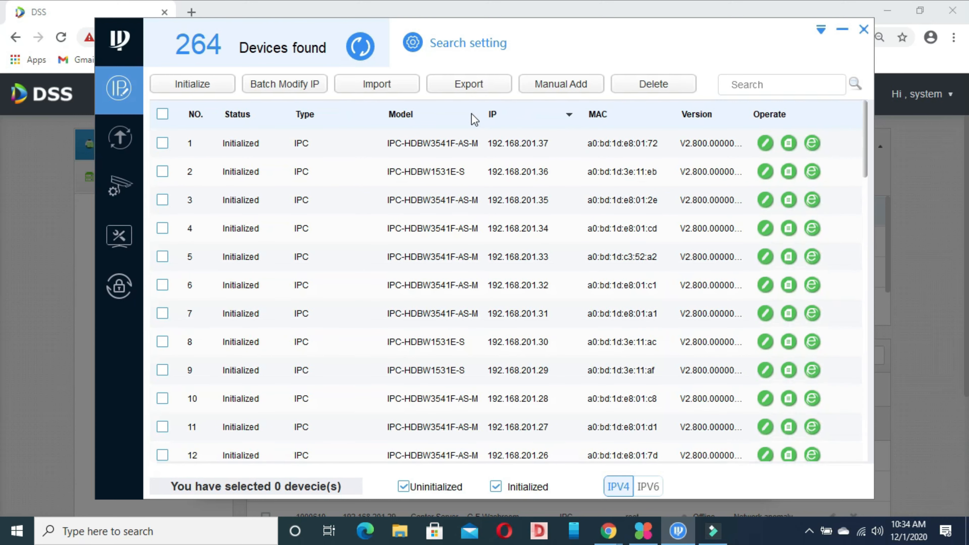
left_click(546, 148)
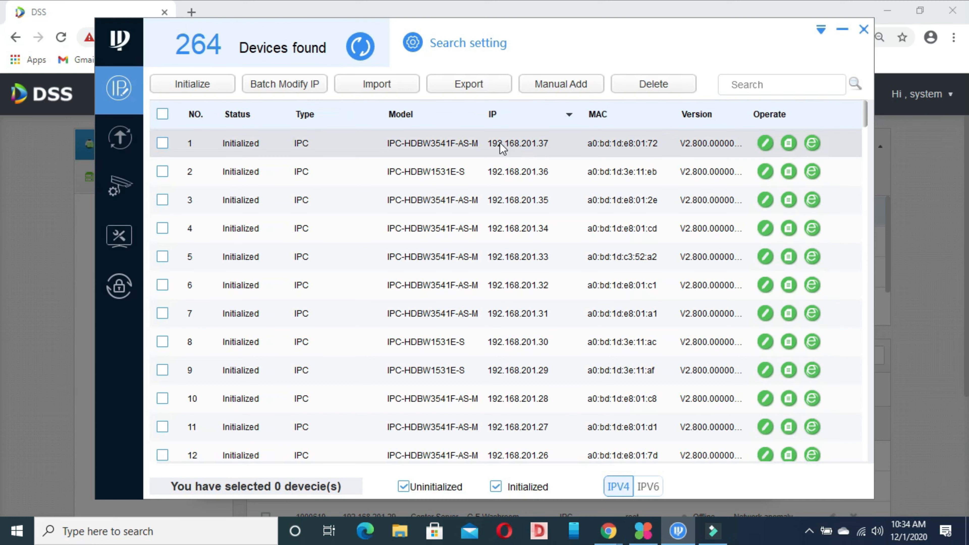
left_click(841, 31)
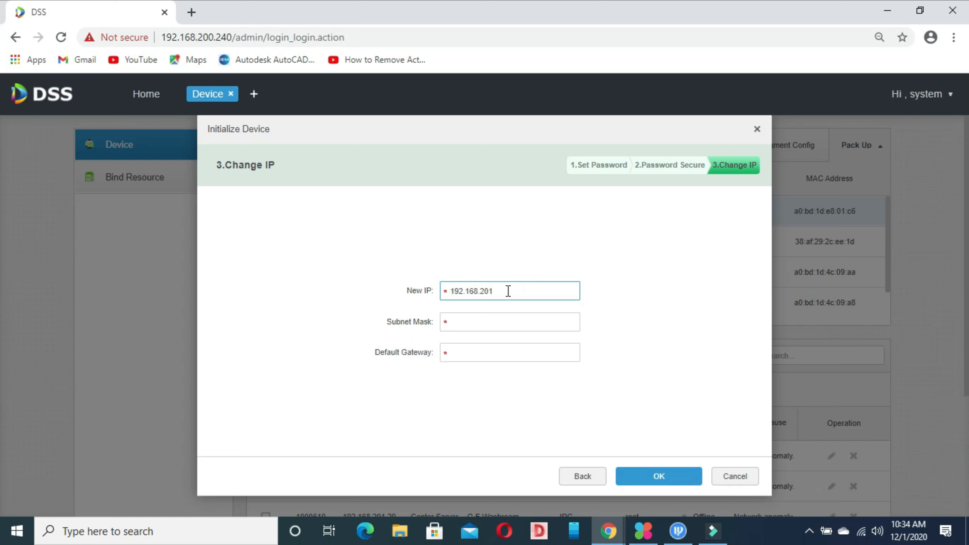
Set the camera to IP 192.168.201.38, mask 255.255.255.0, gateway 192.168.201.1 and apply.
type(".2")
key("BackSpace")
type("38")
left_click(474, 321)
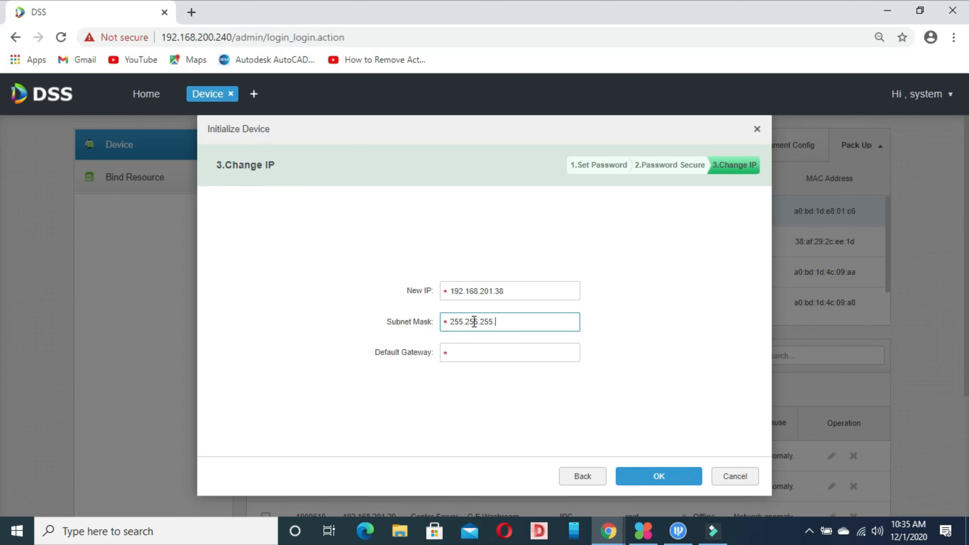
left_click(461, 354)
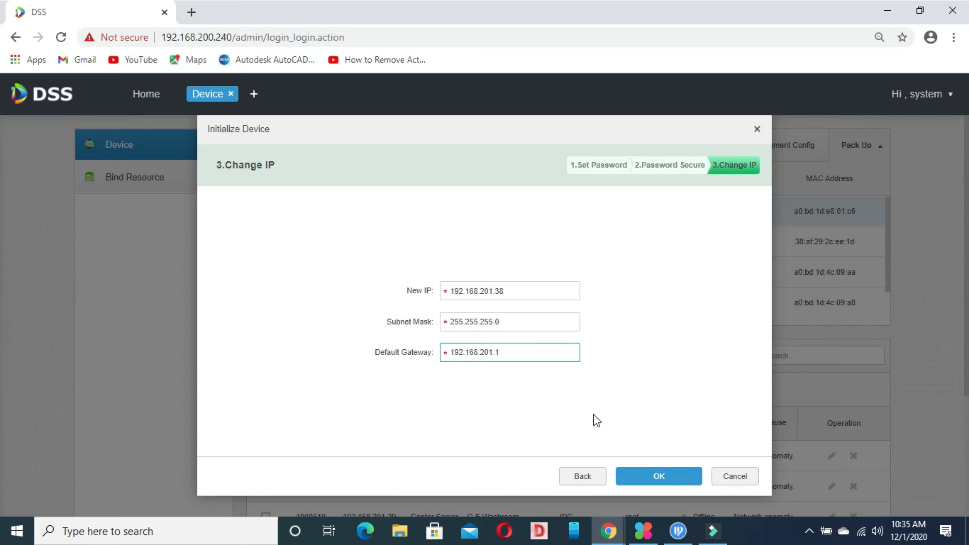
left_click(647, 473)
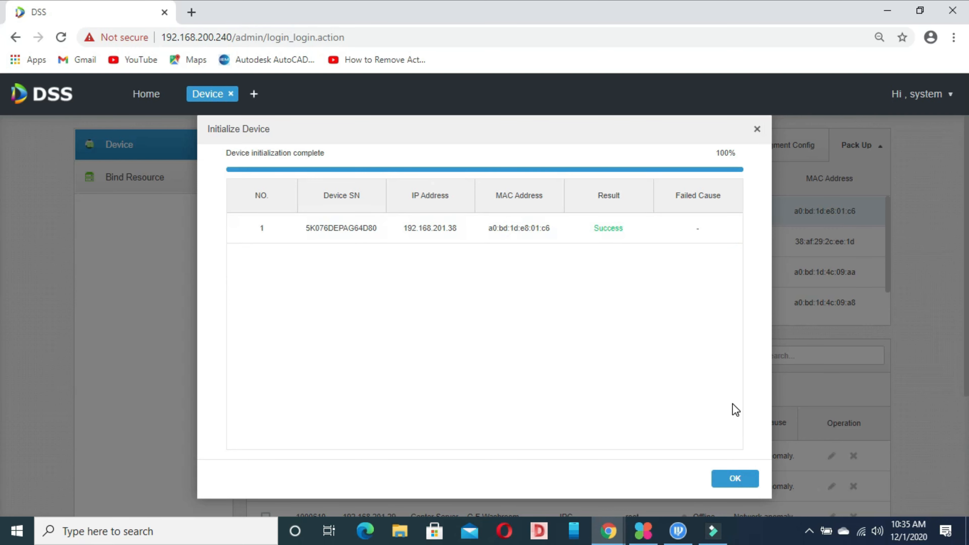
Close the initialization results, tick camera 192.168.201.38 and copy its IP address.
left_click(740, 478)
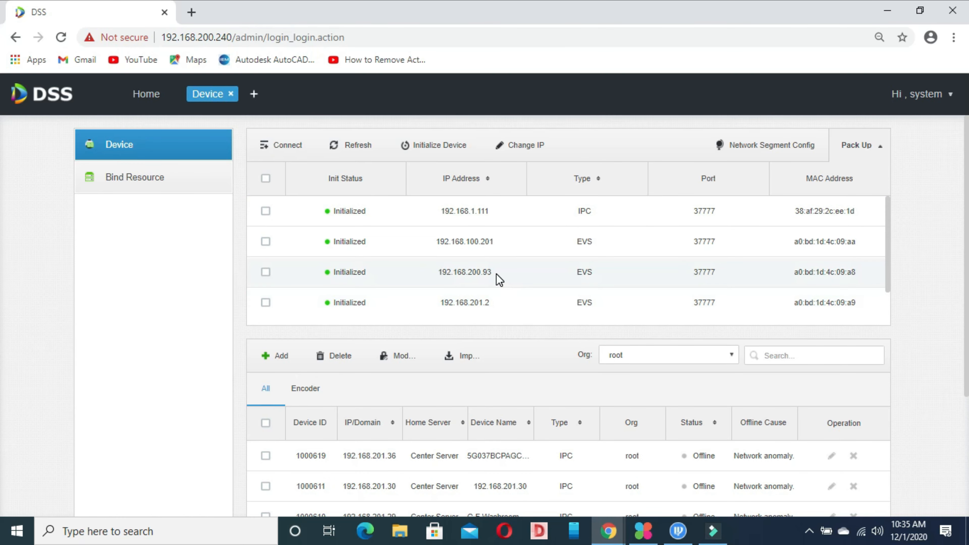
left_click_drag(890, 240, 895, 301)
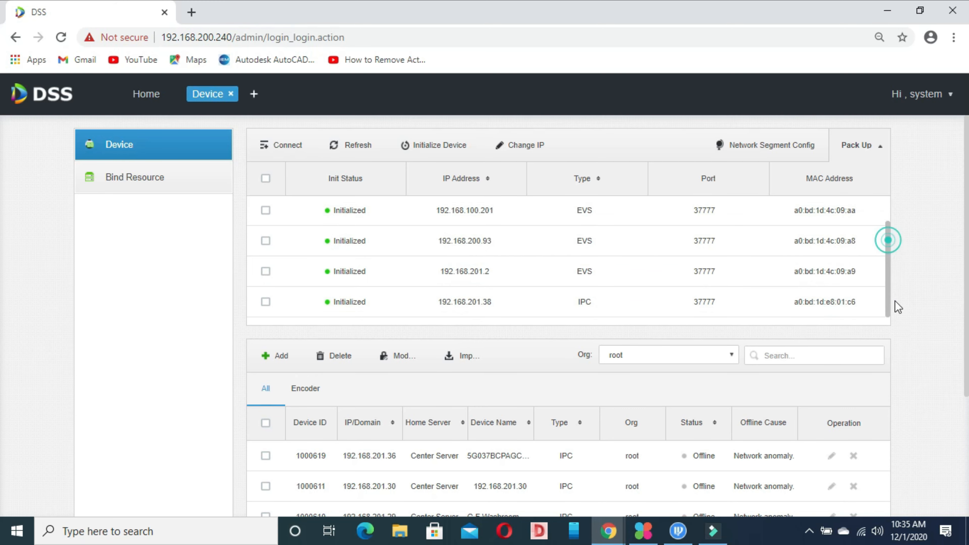
left_click(266, 301)
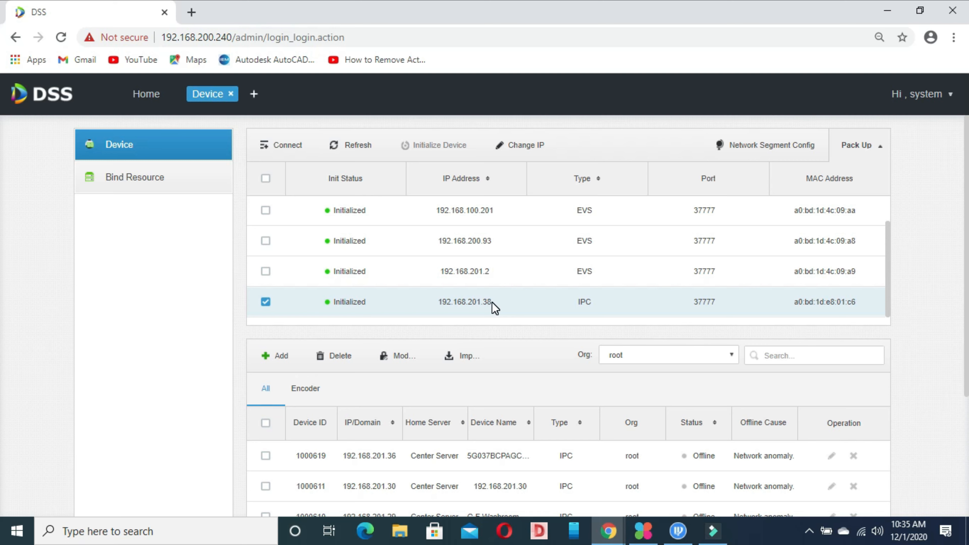
left_click_drag(487, 301, 442, 304)
Add the camera at 192.168.201.38 with its login password, naming it C1.
left_click(279, 358)
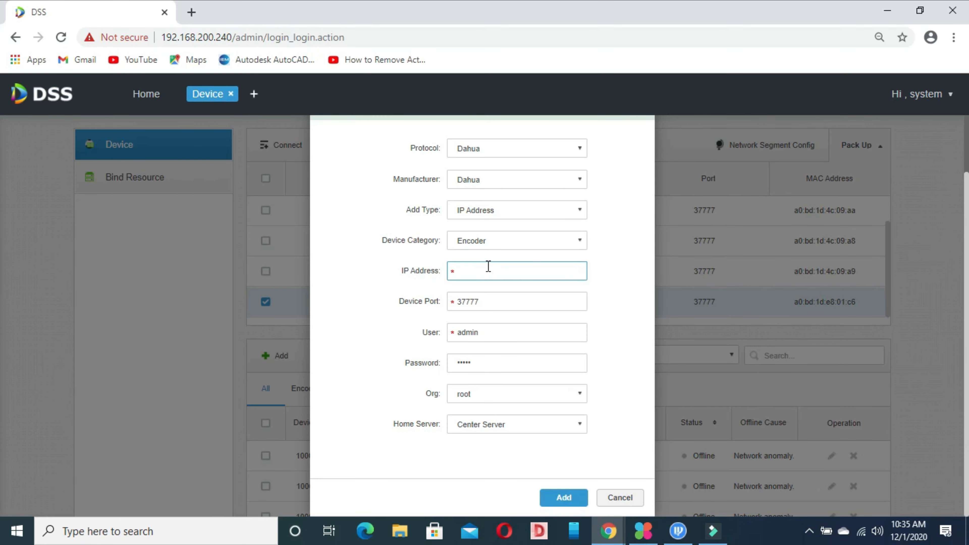
left_click(485, 270)
type("192.168.201.38")
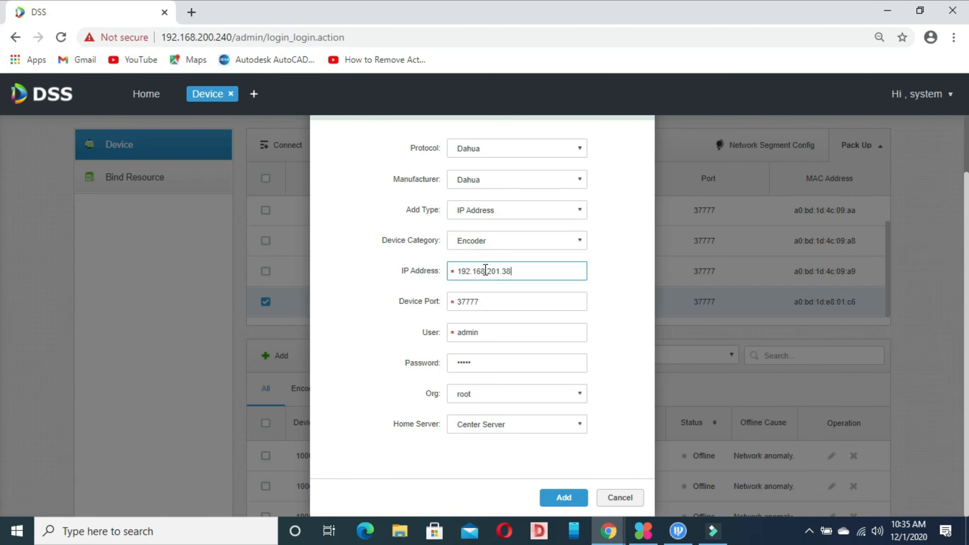
left_click(490, 363)
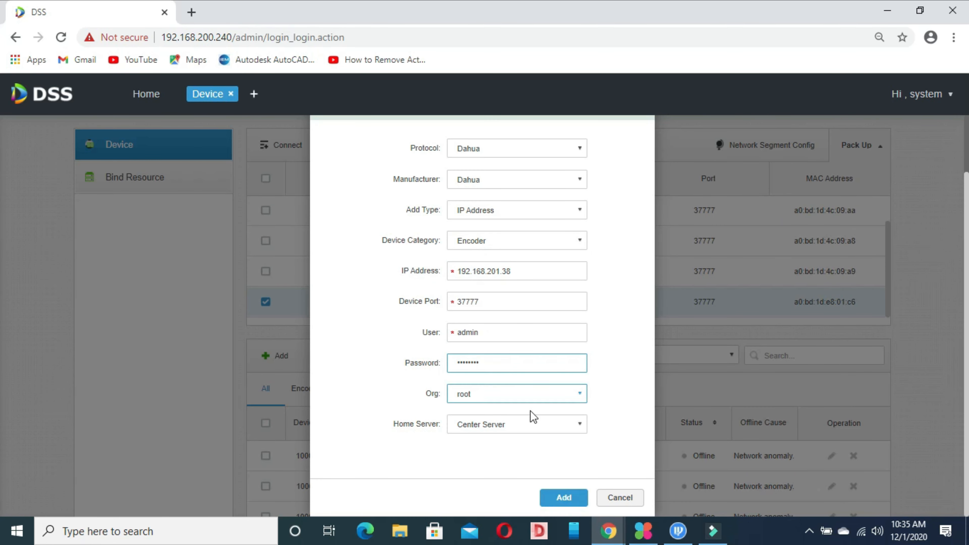
left_click(564, 497)
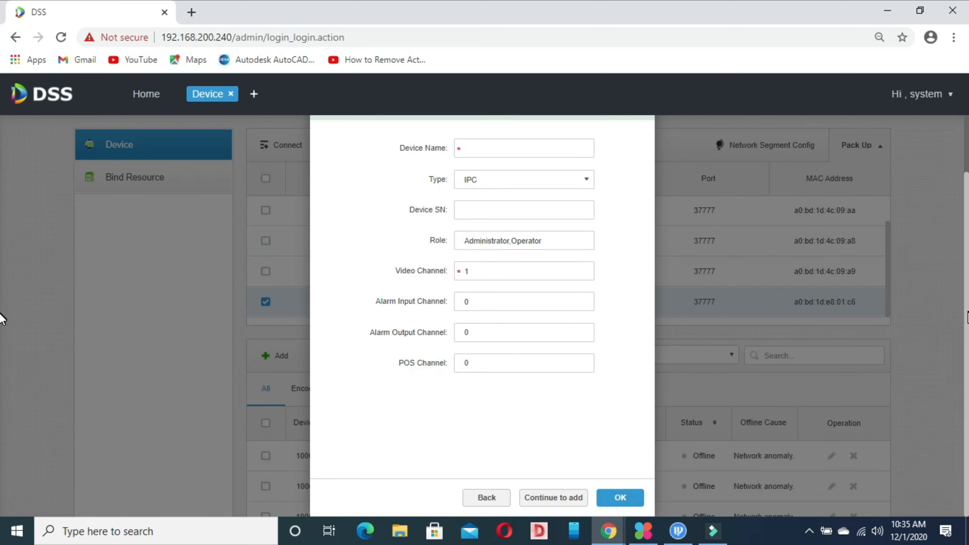
left_click(522, 213)
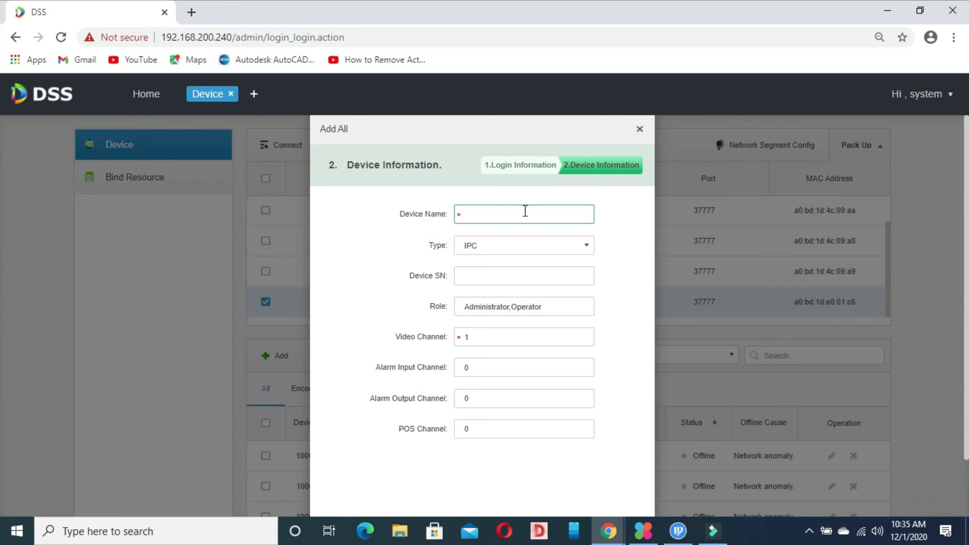
type("C1")
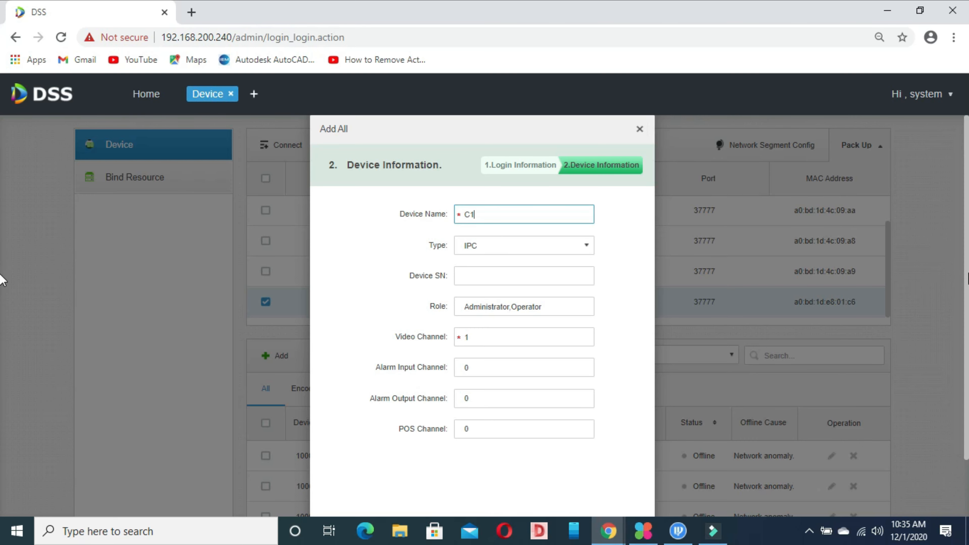
scroll(482, 306, "down", 2)
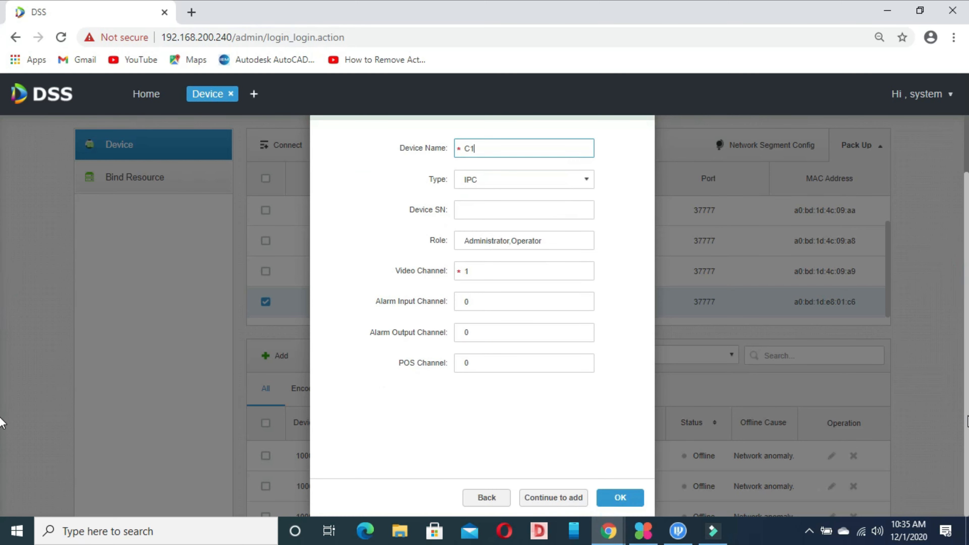
left_click(620, 499)
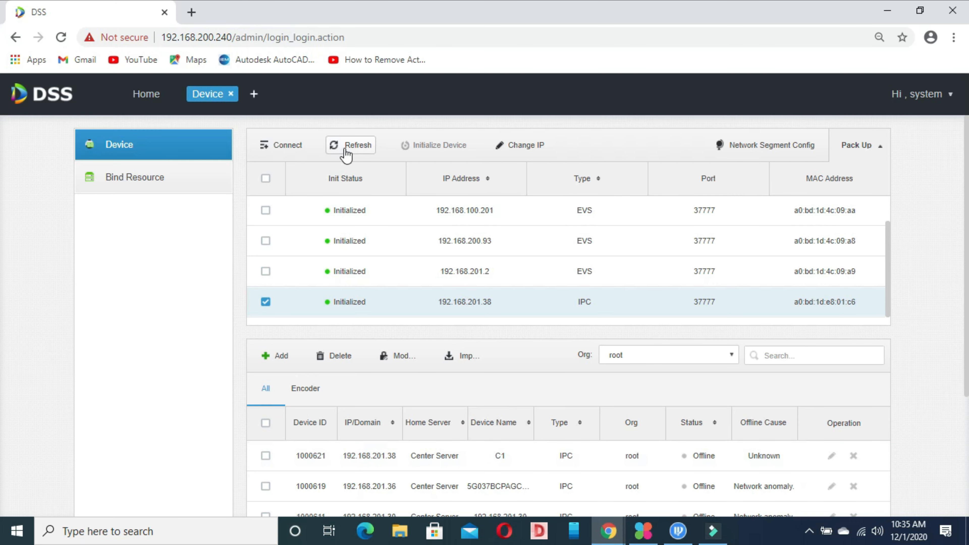
Refresh the device list and page through it to confirm camera C1 is Online.
left_click(366, 149)
scroll(661, 496, "down", 4)
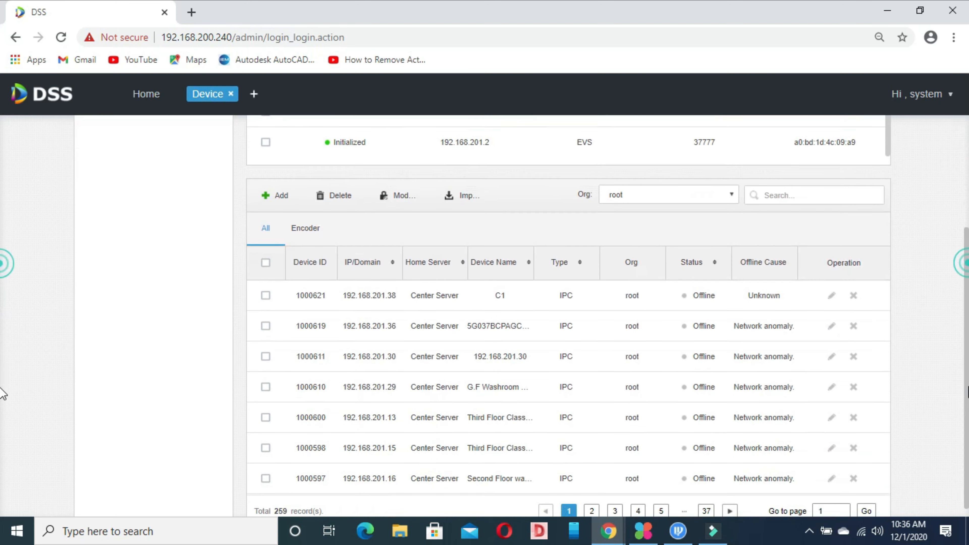
left_click(591, 501)
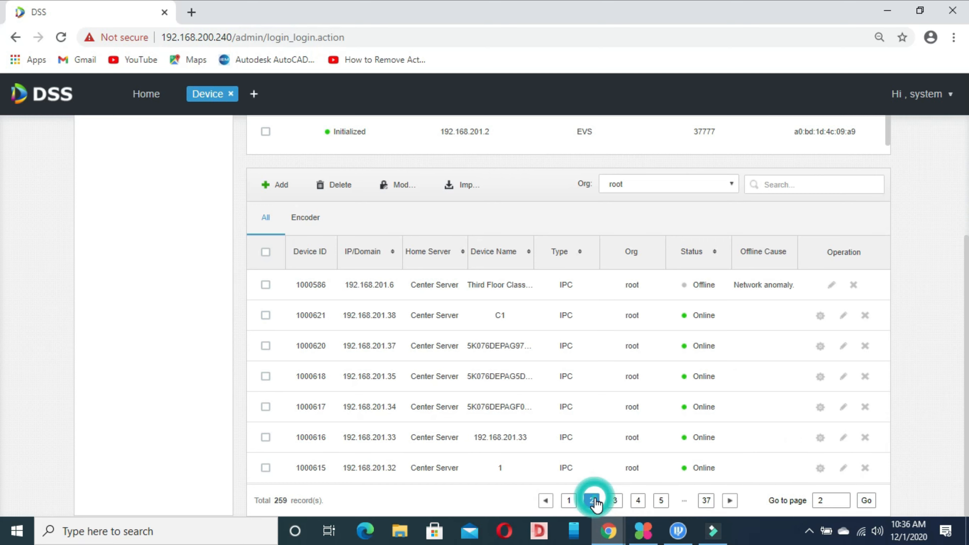
left_click(570, 501)
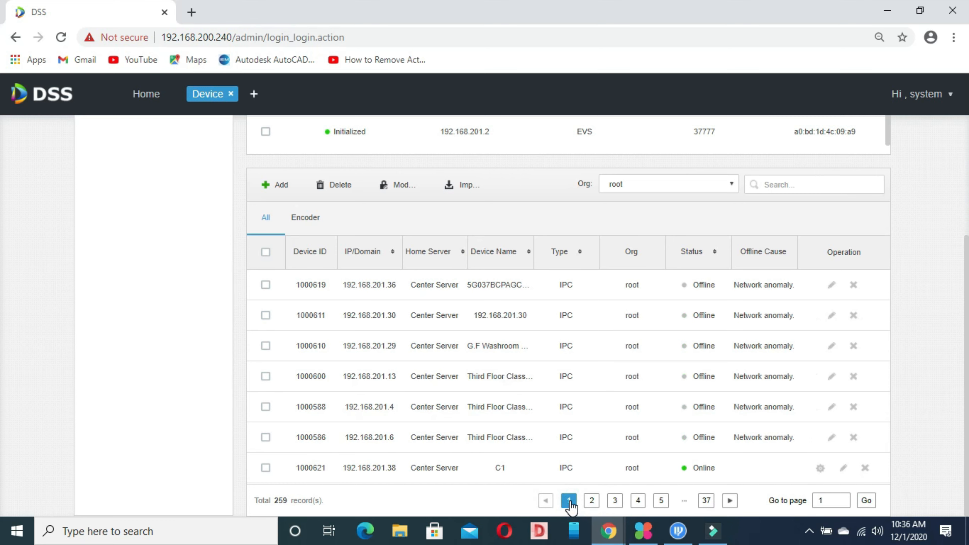
left_click(592, 500)
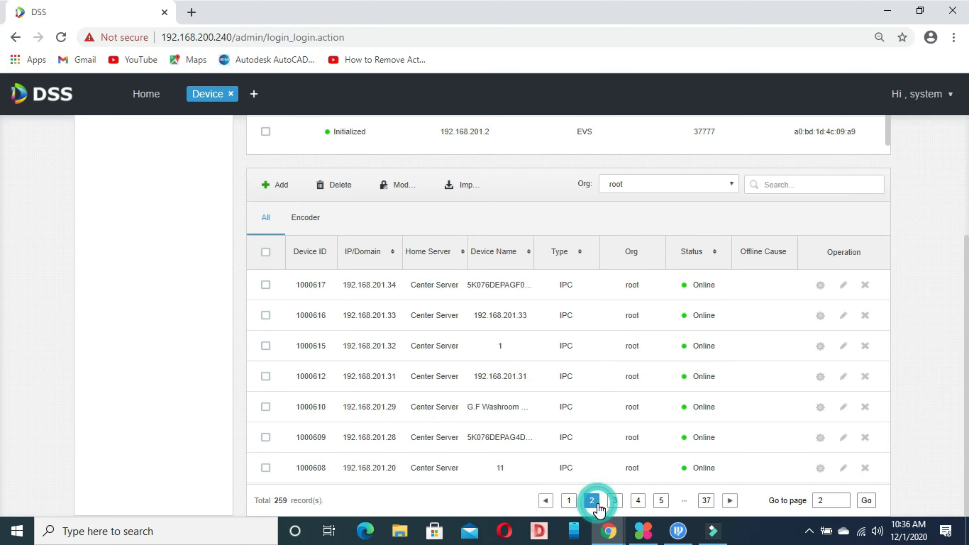
left_click(568, 501)
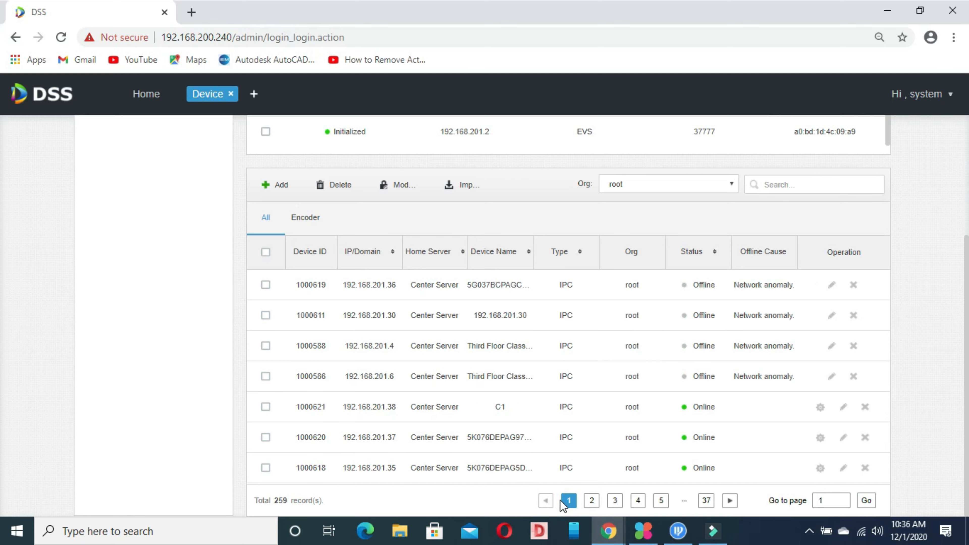
left_click(593, 501)
left_click(614, 501)
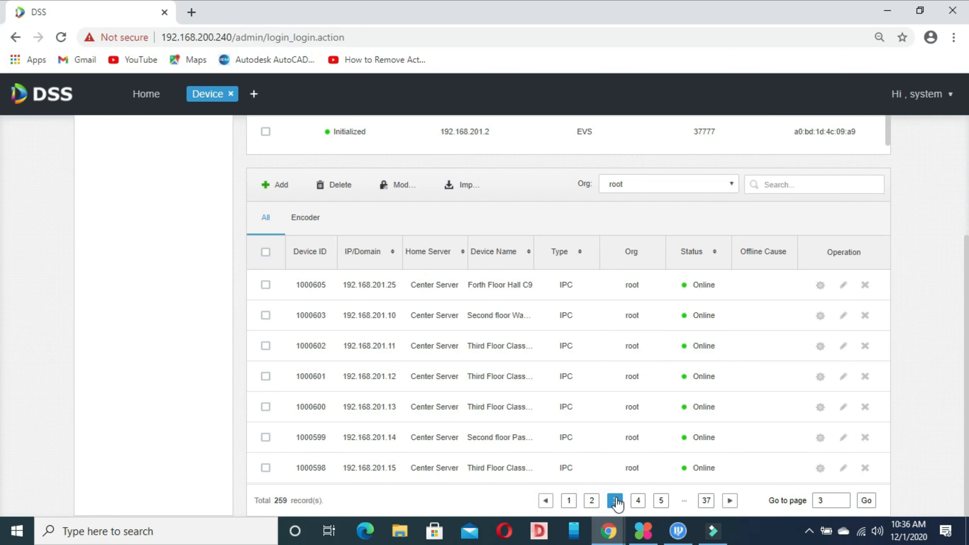
left_click(638, 500)
left_click(660, 501)
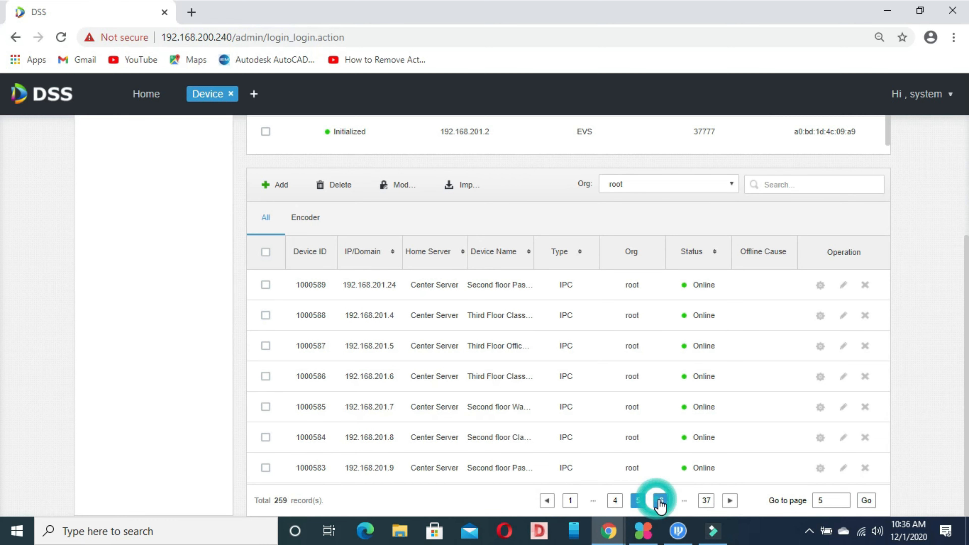
left_click(569, 501)
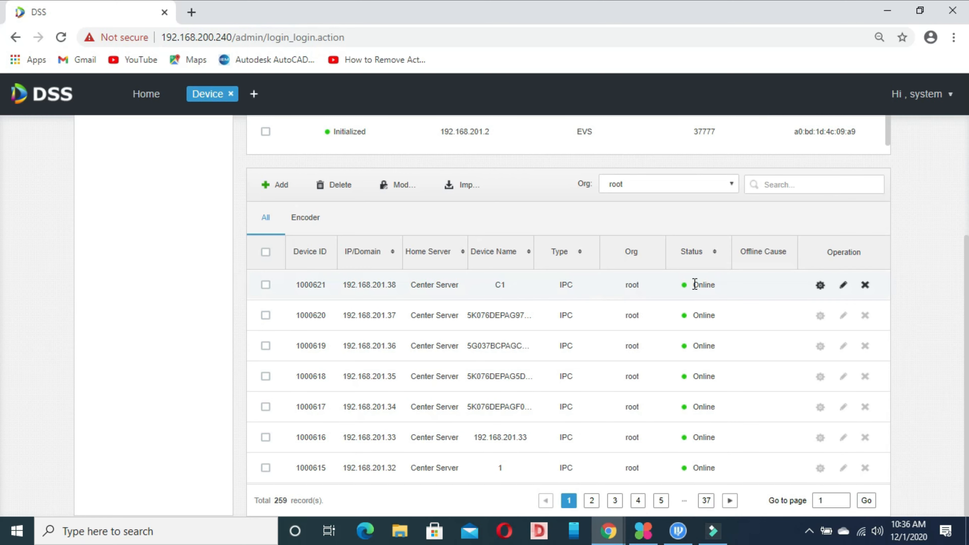
left_click(684, 285)
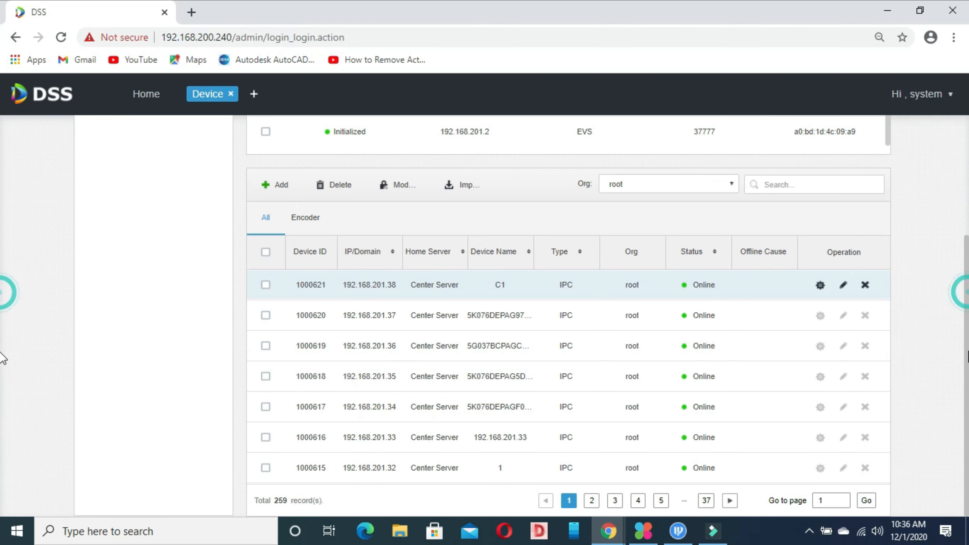
Select the 192.168.200.93 device's address text and open a new tab with the module launcher.
scroll(3, 229, "up", 5)
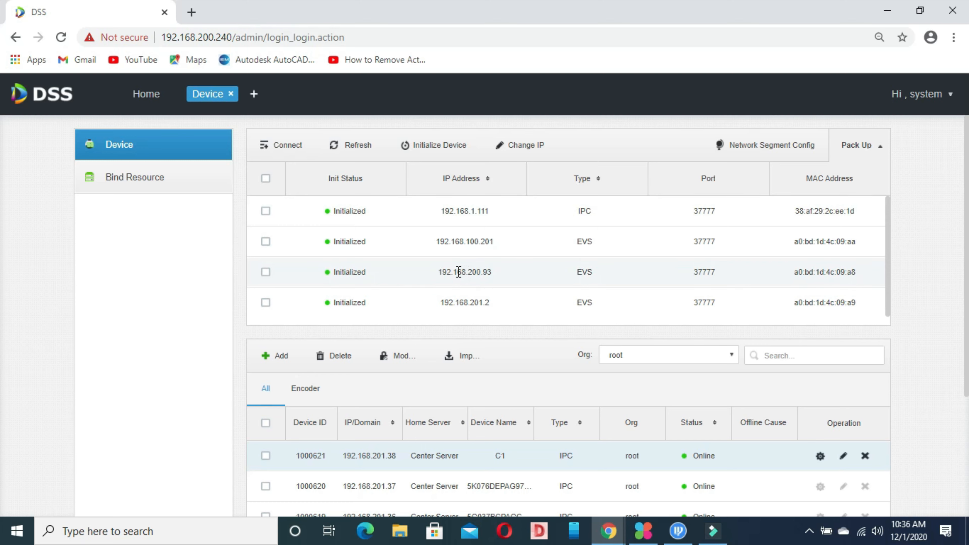
left_click(440, 271)
left_click_drag(440, 271, 495, 274)
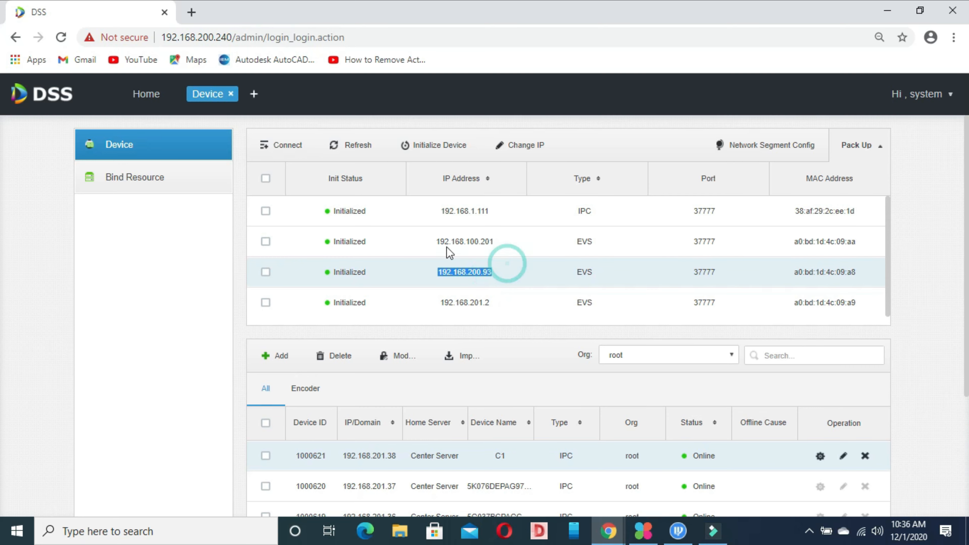
left_click(254, 94)
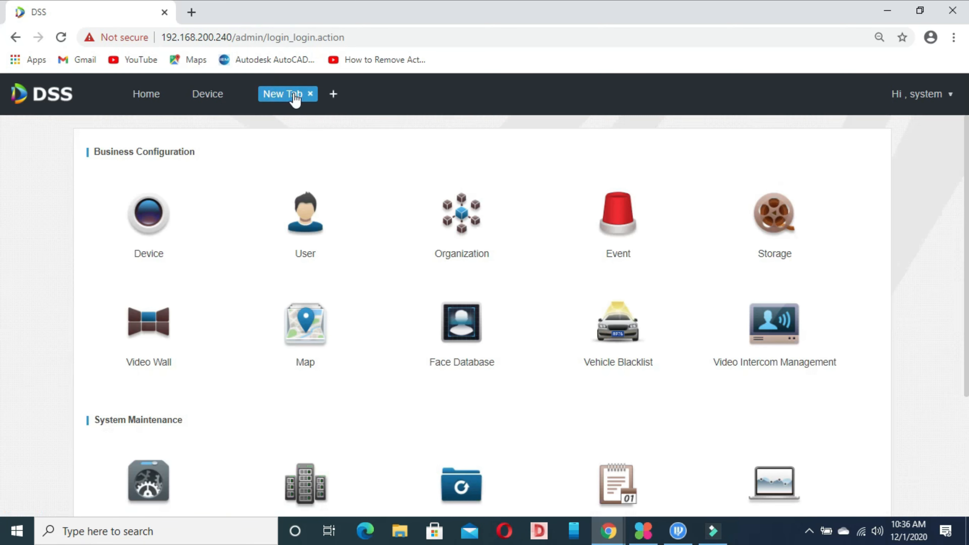
Open Storage Config, check the Local Disk list, then return to Net Disk and open Add Net disk.
left_click(793, 229)
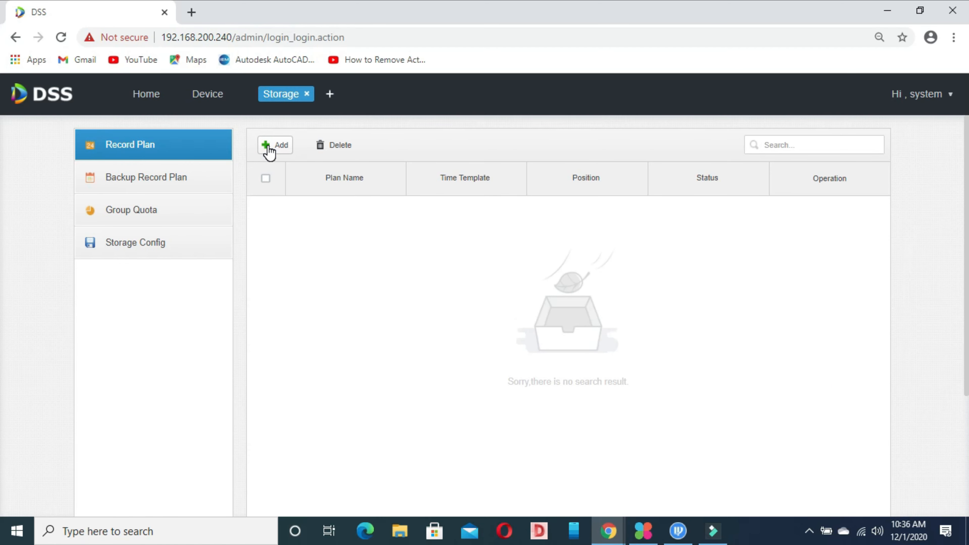
left_click(133, 253)
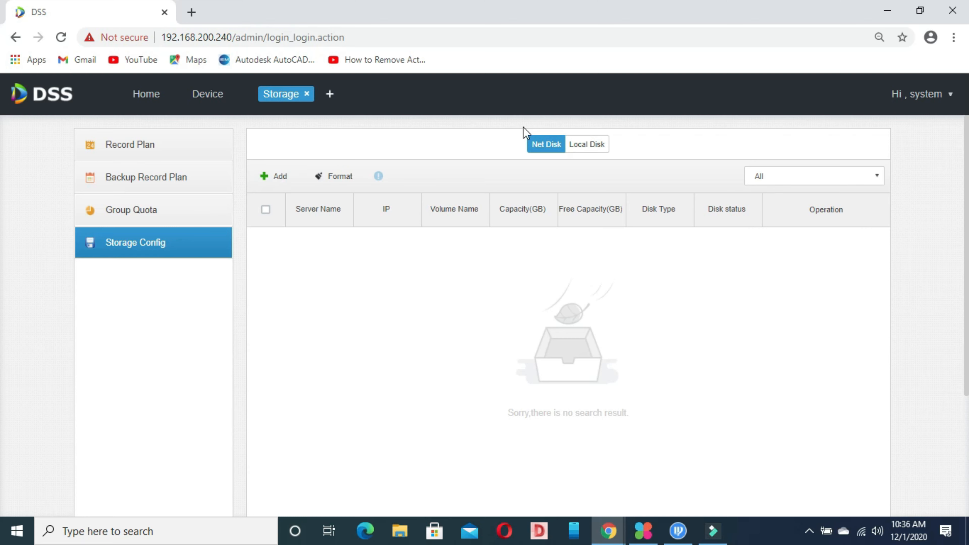
left_click(588, 145)
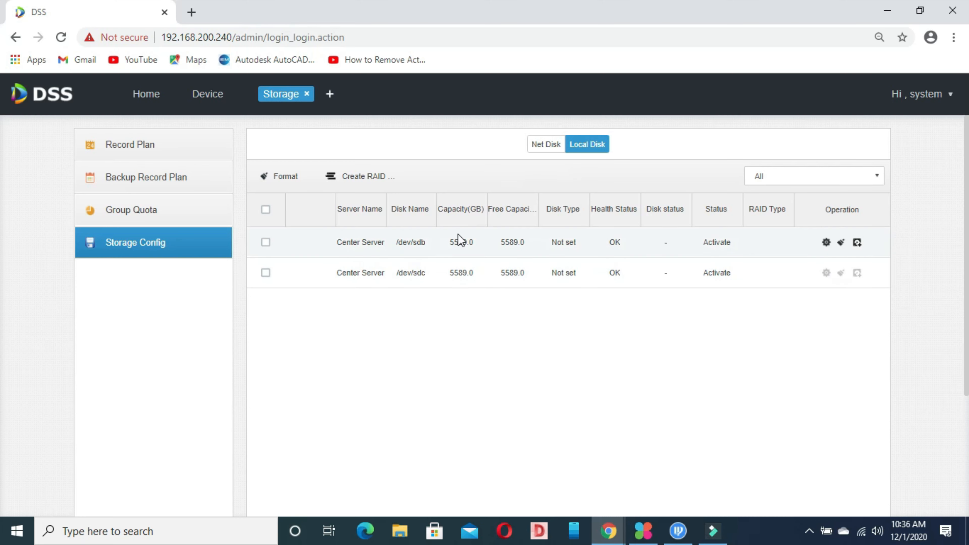
left_click(544, 152)
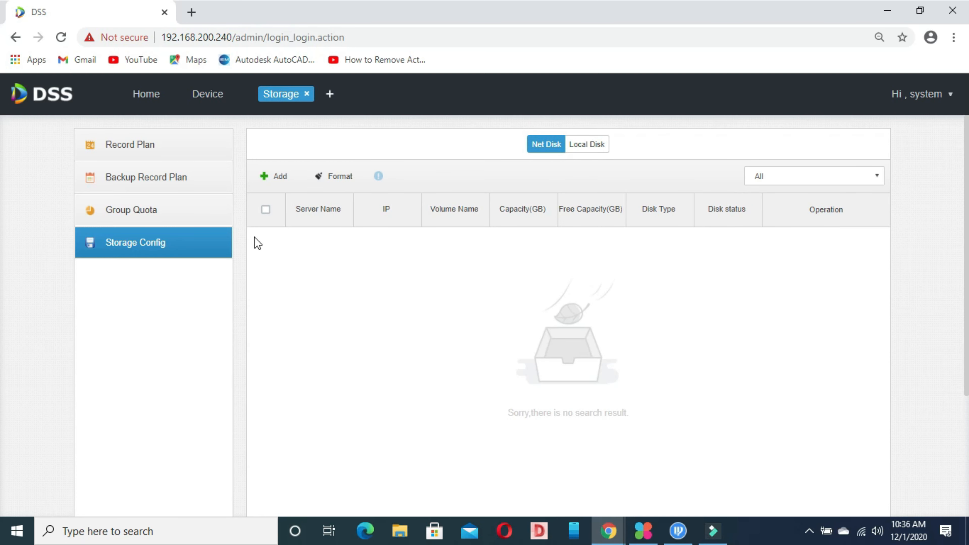
left_click(267, 212)
Try adding a network disk at IP 192.168.200.93 and dismiss the failure message.
left_click(275, 180)
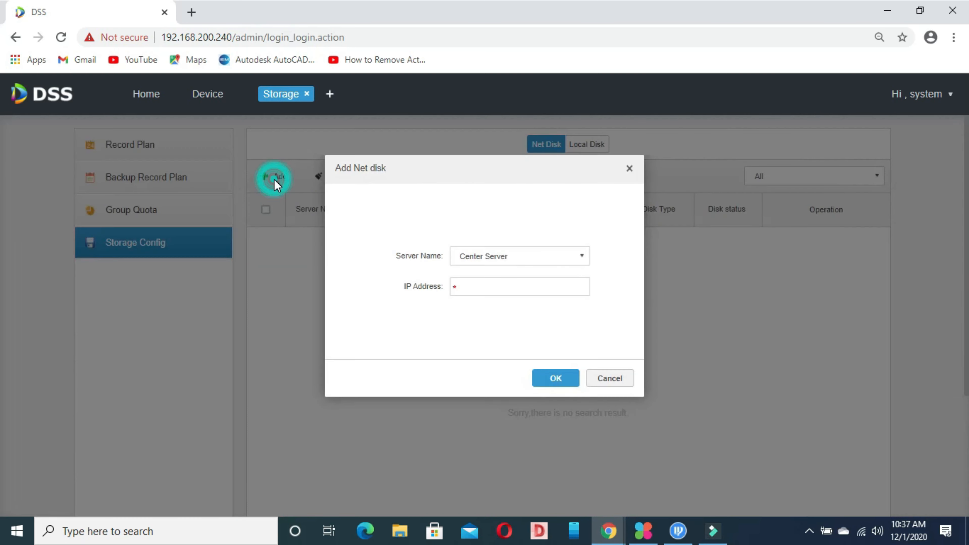
left_click(473, 295)
type("192.168")
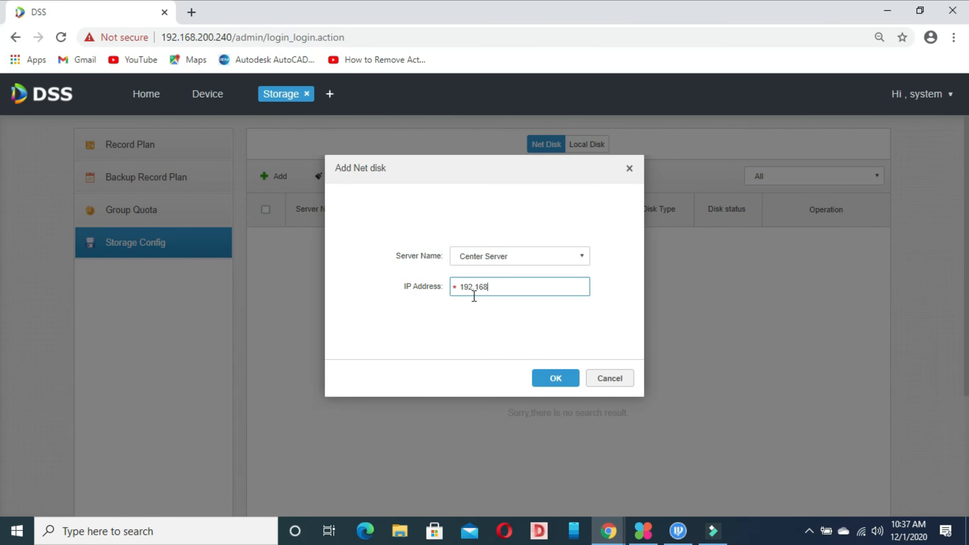
type("2")
key("BackSpace")
type("200.93")
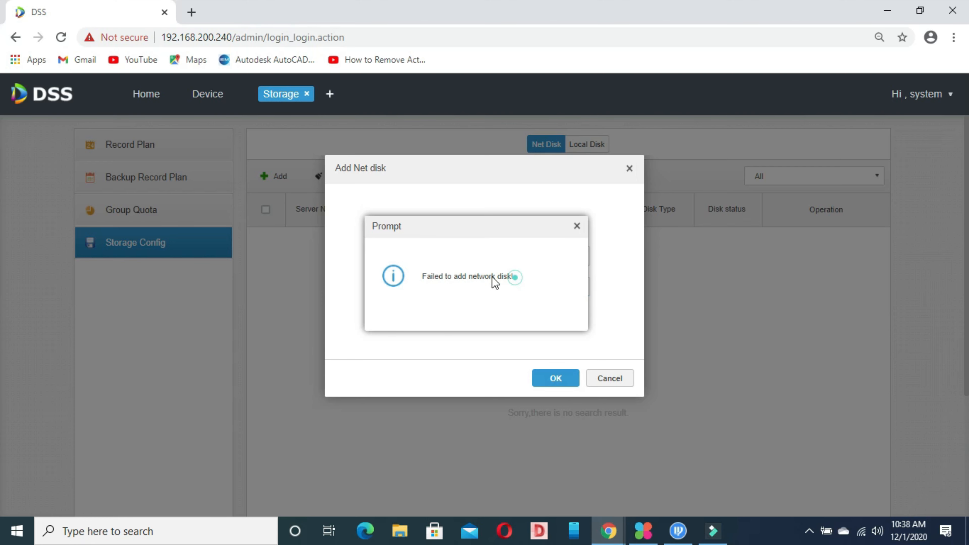
left_click(576, 226)
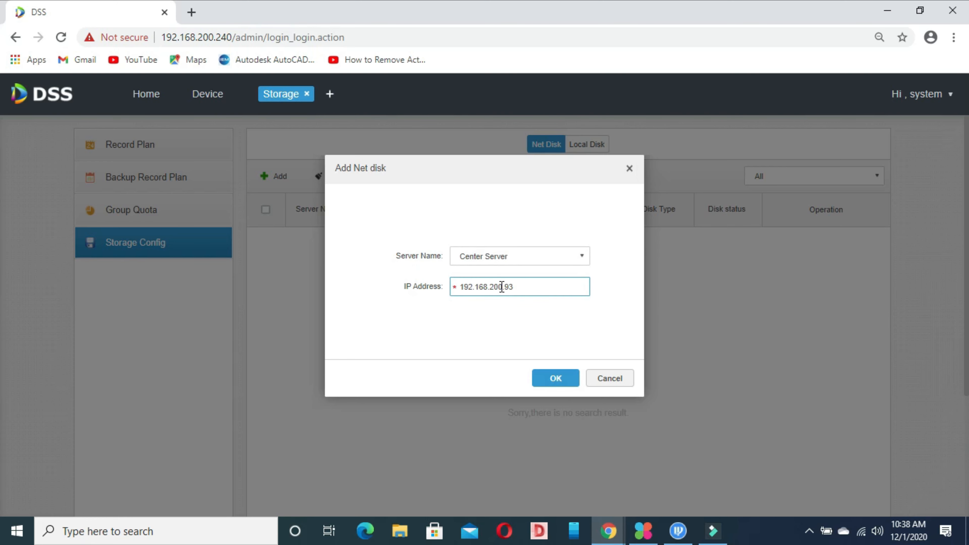
Retry with IP 192.168.201.2, dismiss the second failure and close the form.
left_click(502, 287)
key("BackSpace")
type("1")
left_click(525, 288)
key("BackSpace")
key("BackSpace")
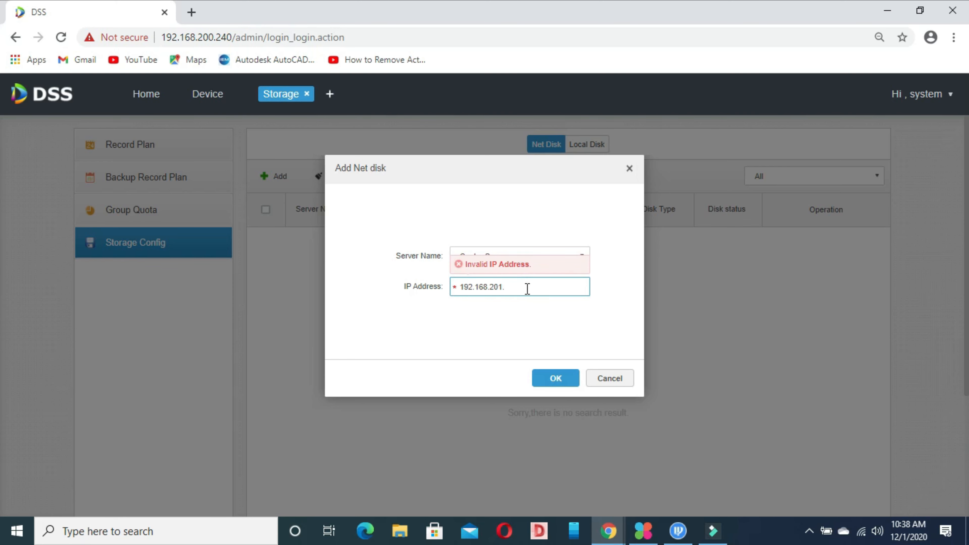
type("2")
left_click(553, 378)
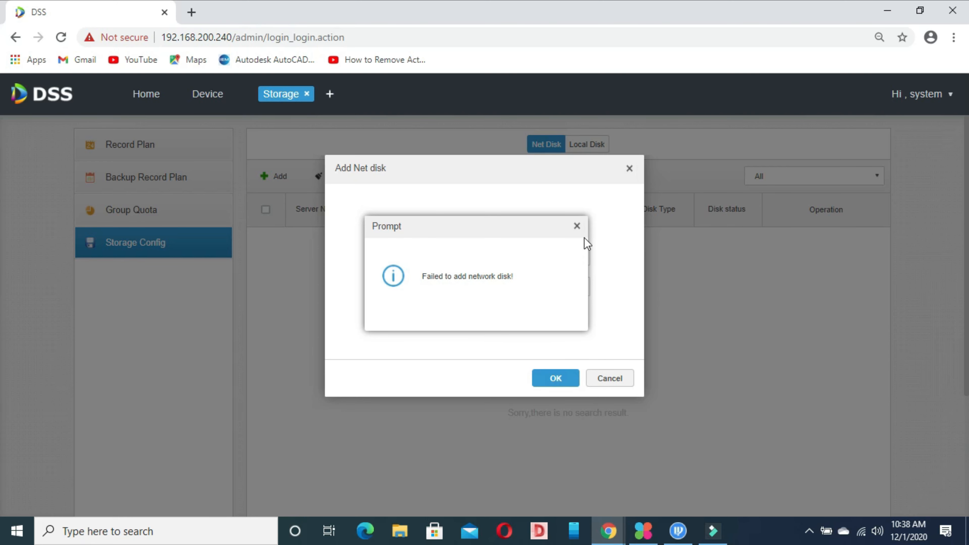
left_click(578, 229)
left_click(630, 169)
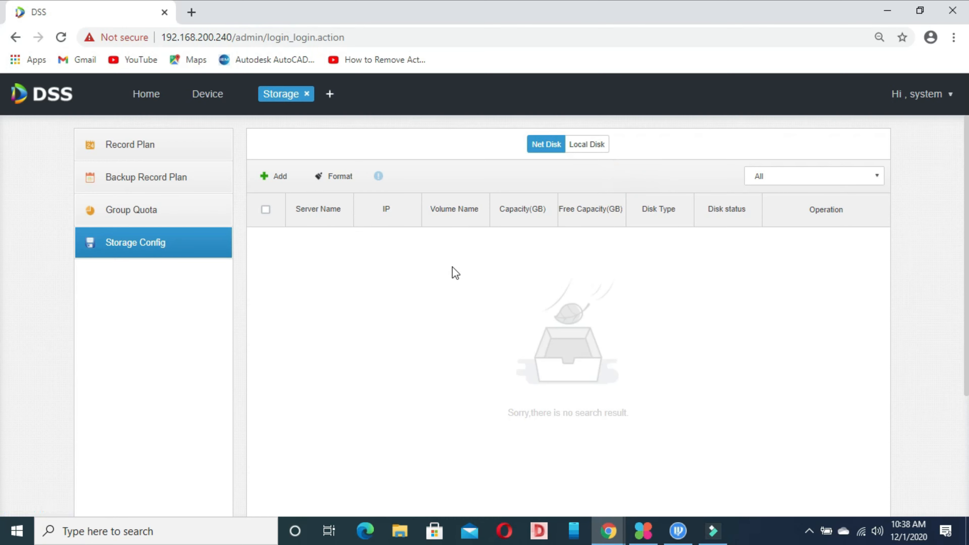
View the device management list.
left_click(209, 94)
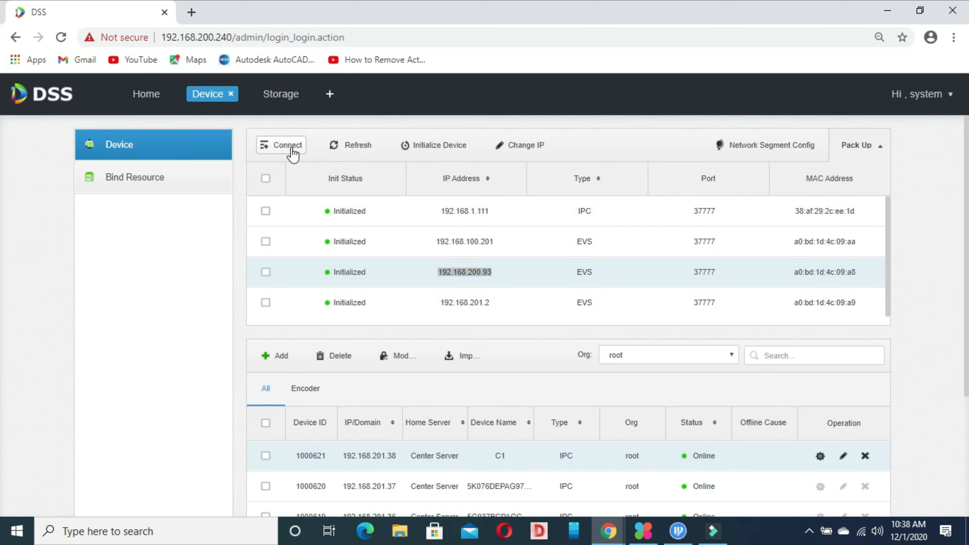
left_click_drag(887, 224, 887, 225)
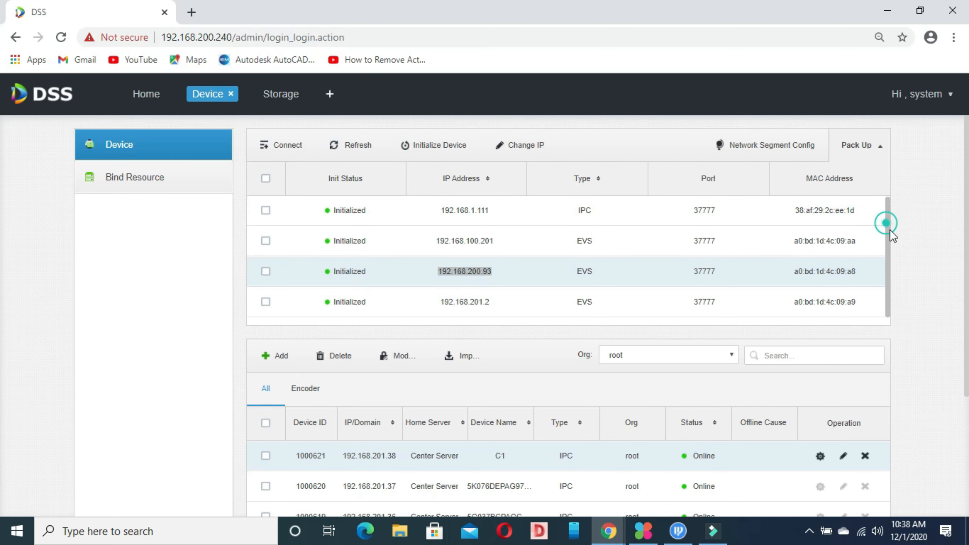
left_click_drag(894, 265, 968, 175)
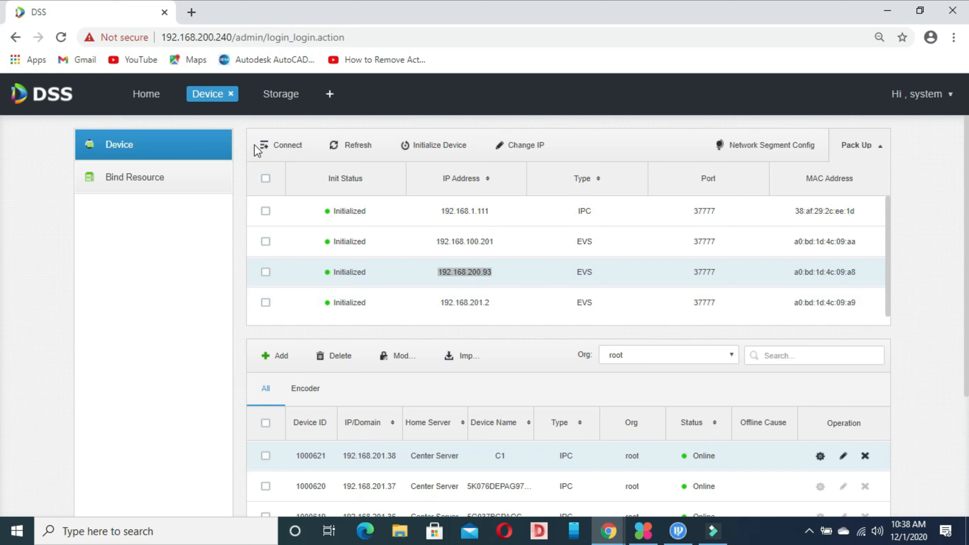
Close the Storage page and open a new tab showing the configuration modules.
left_click(296, 99)
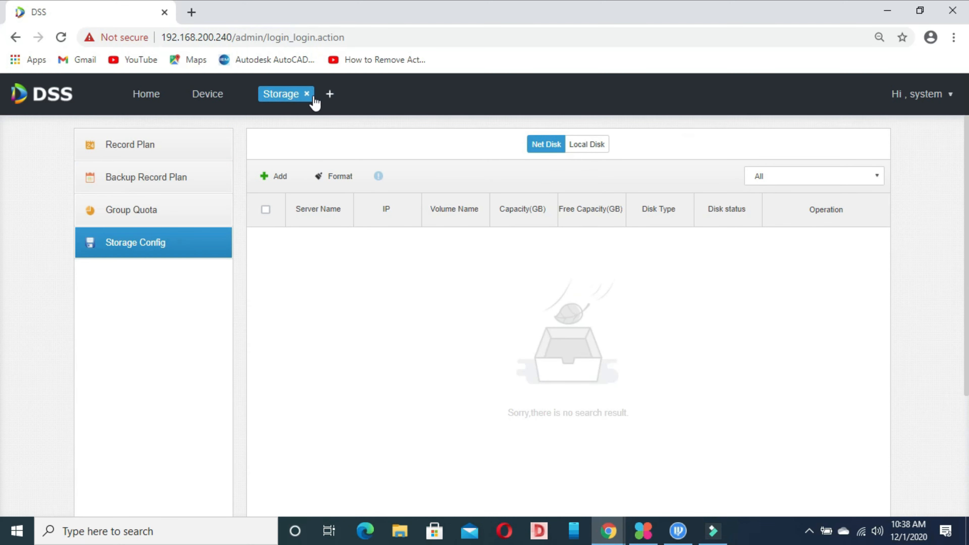
left_click(306, 95)
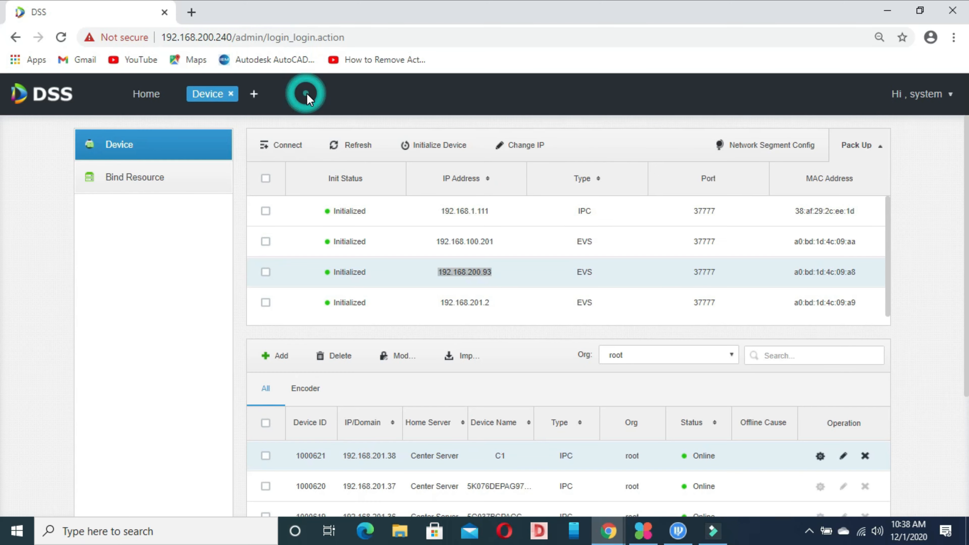
left_click(251, 94)
scroll(5, 332, "down", 4)
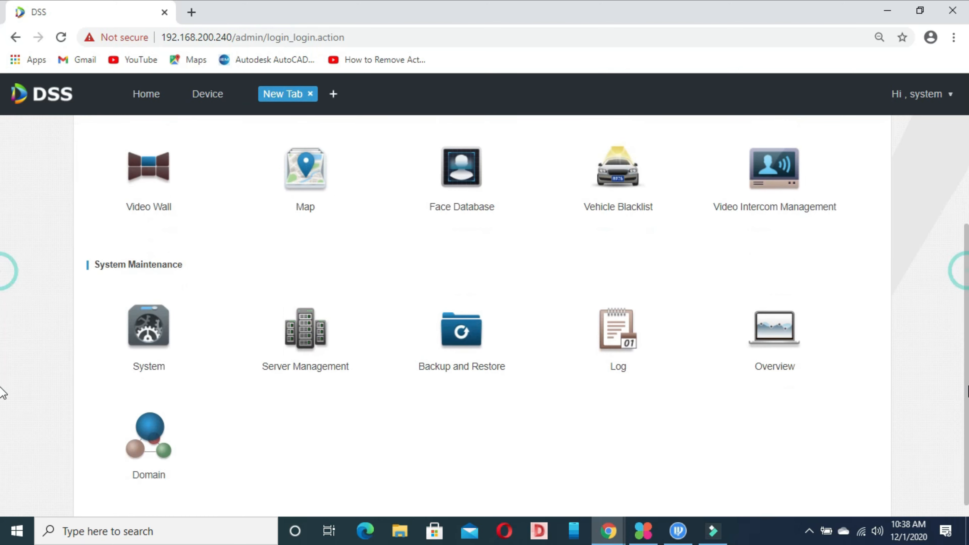
scroll(3, 269, "up", 4)
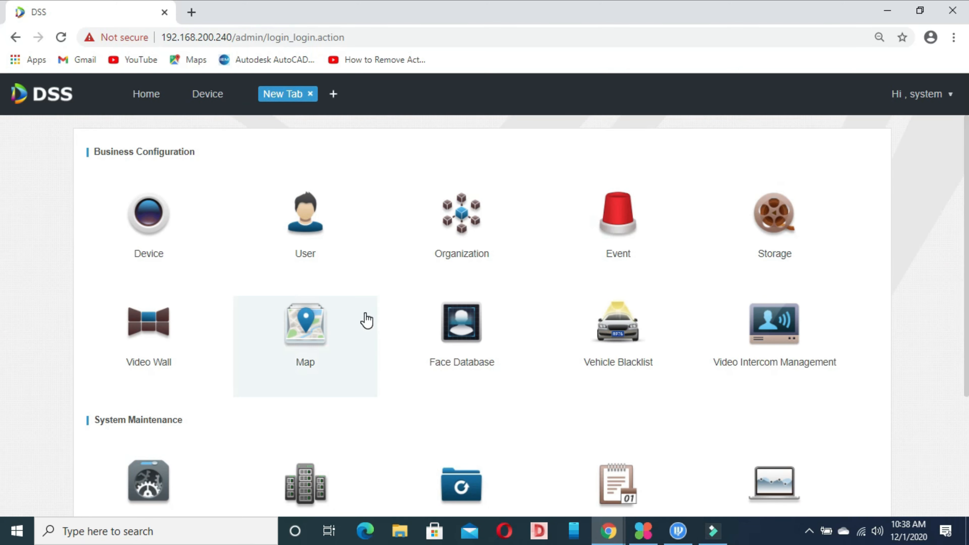
Open the User module and inspect the Operator and Administrator permissions, closing both unchanged.
left_click(327, 234)
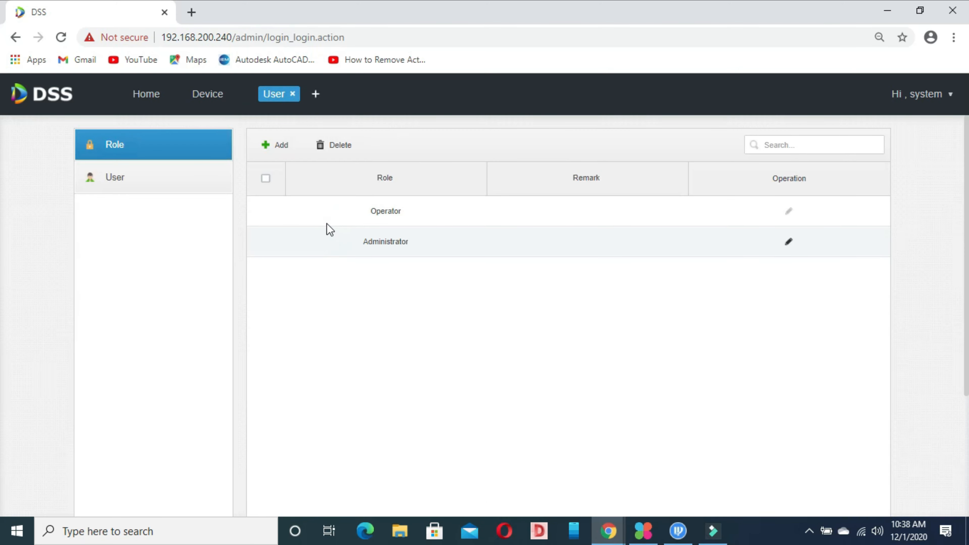
left_click(528, 210)
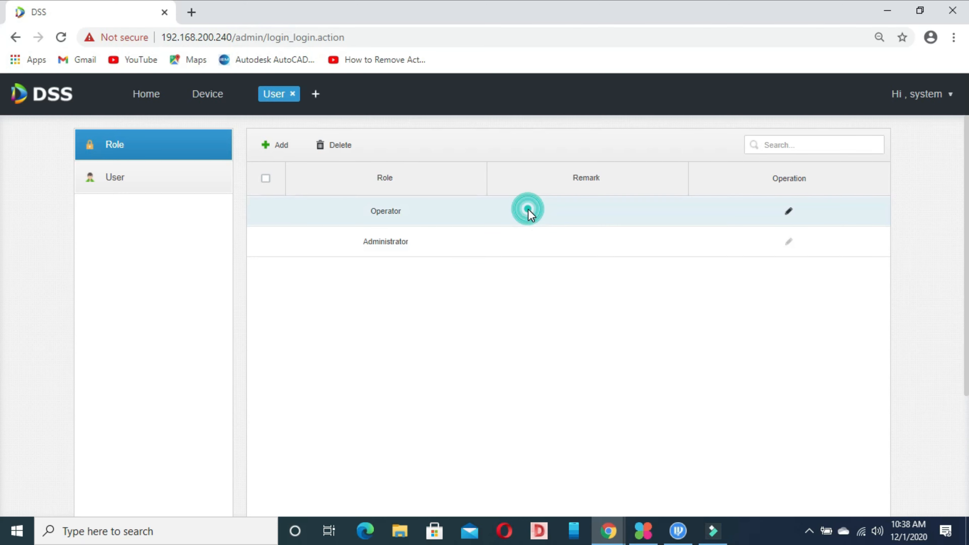
left_click(787, 211)
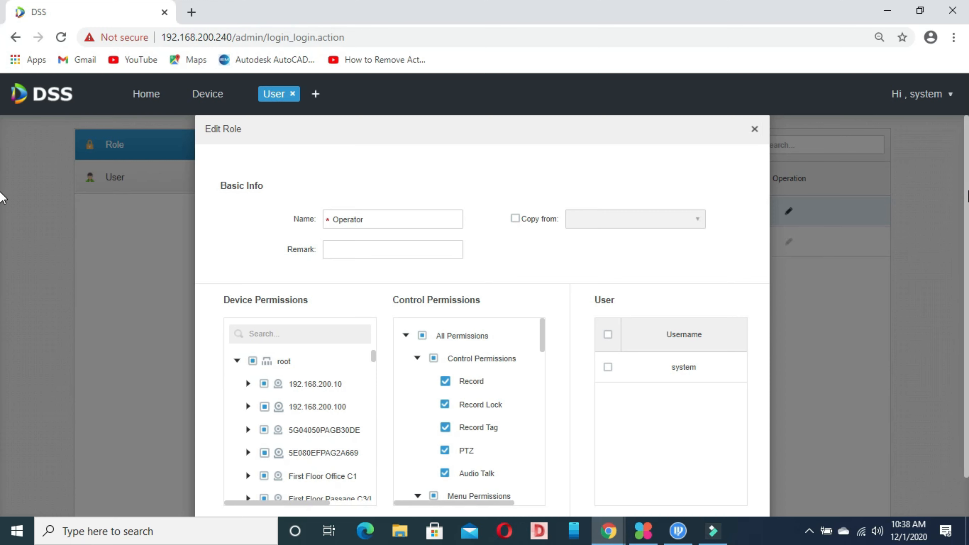
scroll(2, 288, "down", 1)
scroll(2, 263, "up", 1)
scroll(2, 264, "down", 1)
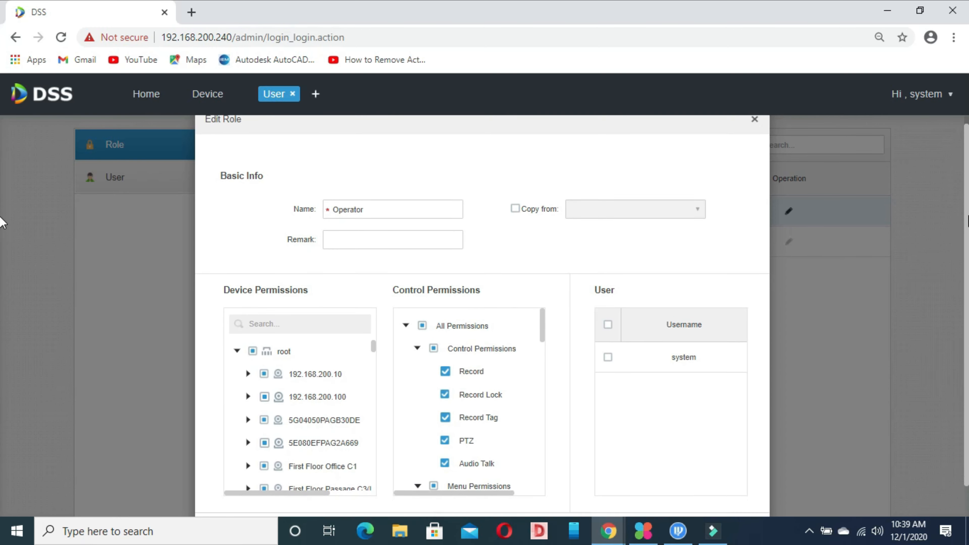
scroll(2, 263, "up", 1)
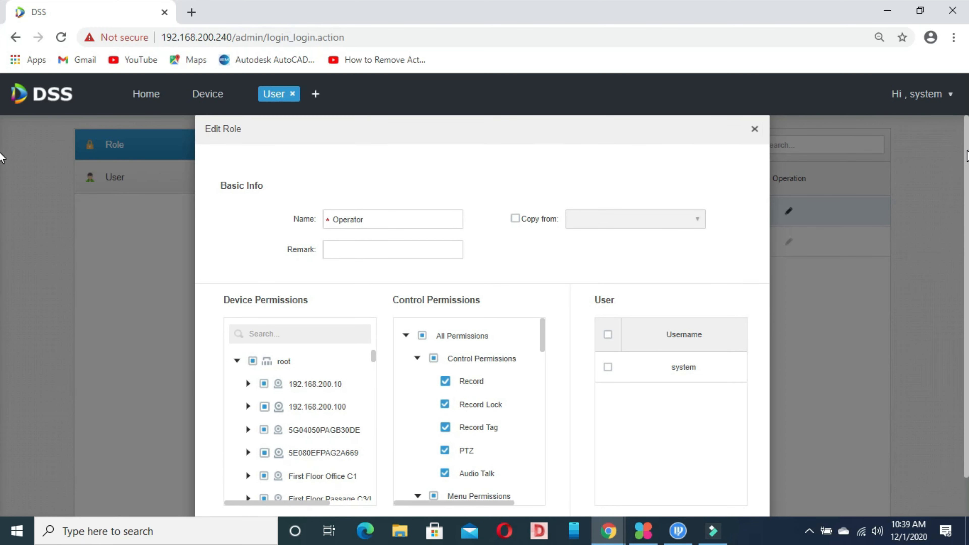
scroll(2, 166, "down", 1)
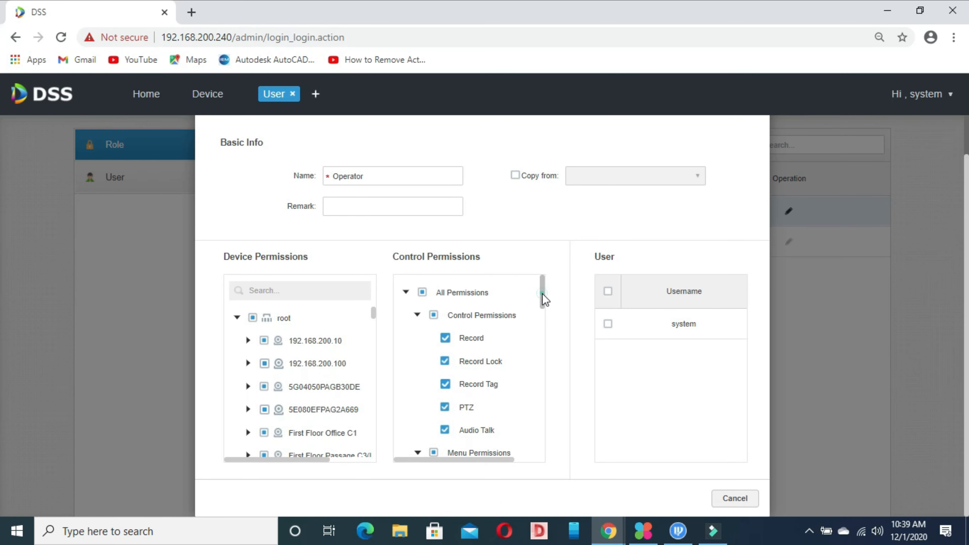
left_click_drag(541, 300, 558, 285)
left_click_drag(372, 316, 379, 285)
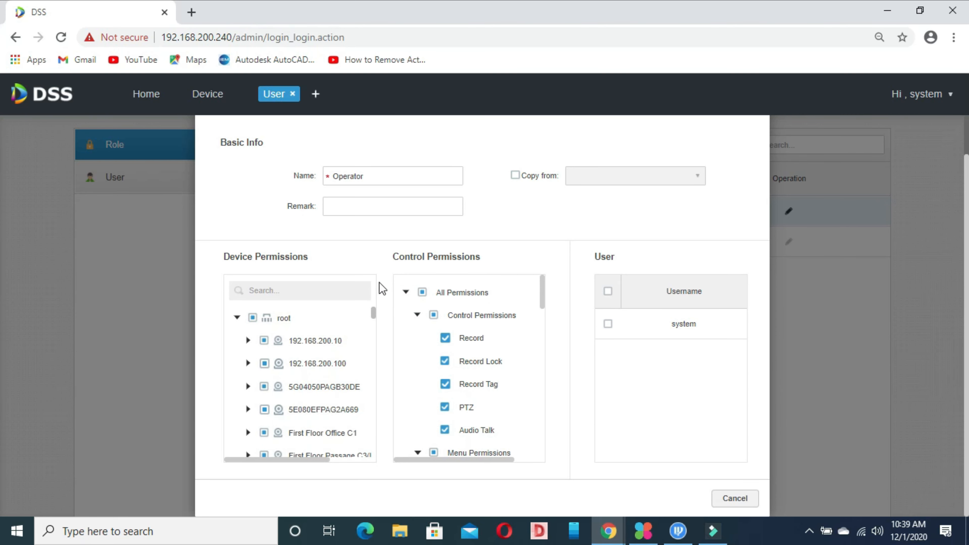
left_click(744, 499)
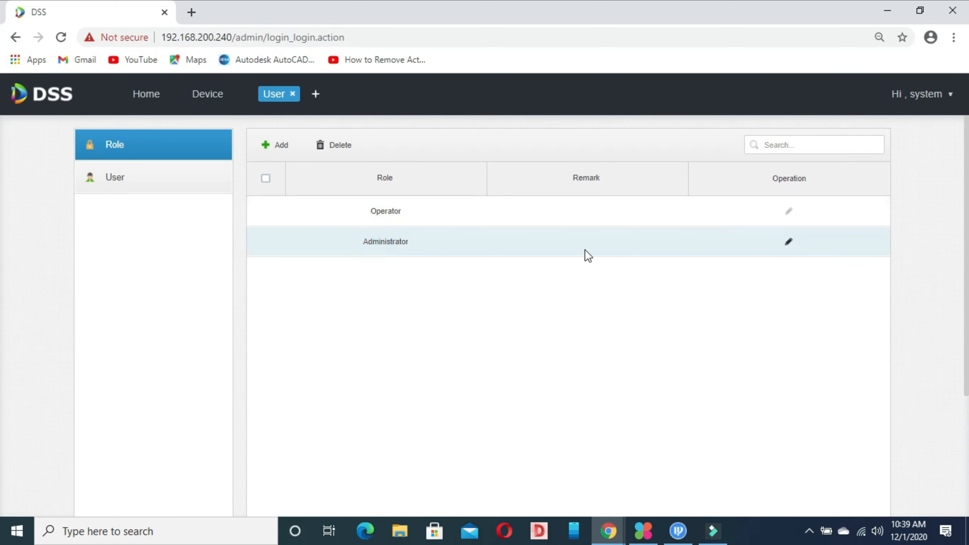
left_click(788, 241)
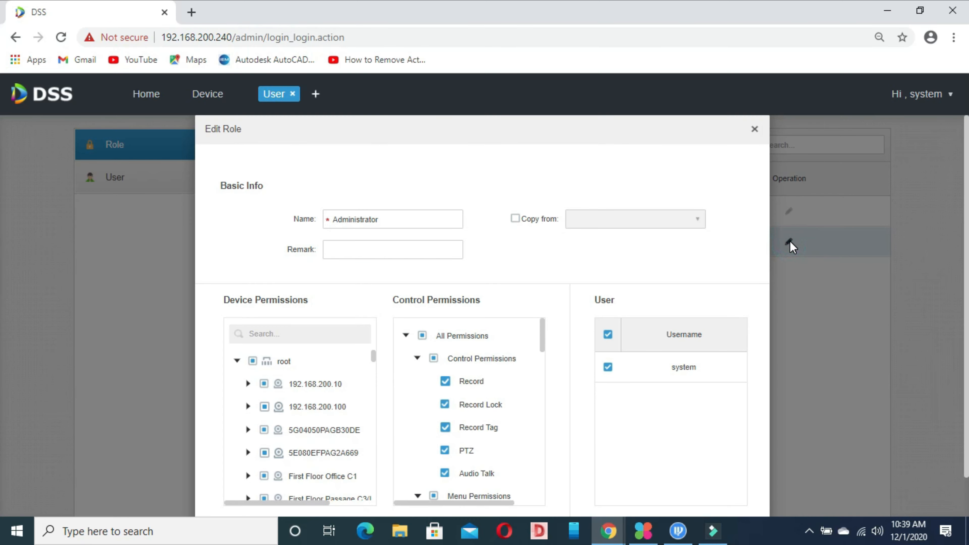
left_click(754, 129)
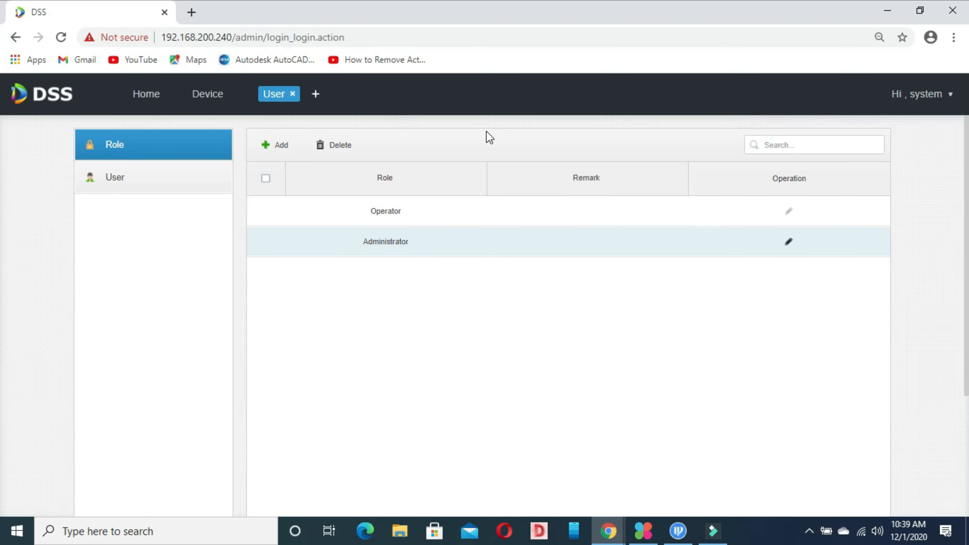
Start a new role 'user 1' with access to devices 192.168.200.10 and 192.168.200.100.
left_click(263, 146)
left_click(361, 180)
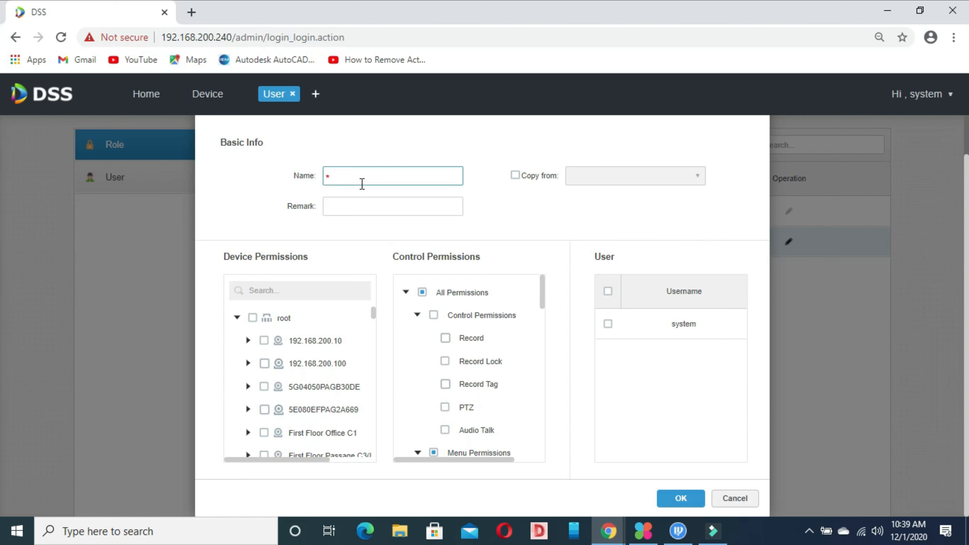
left_click(362, 180)
type("er 1")
left_click(357, 207)
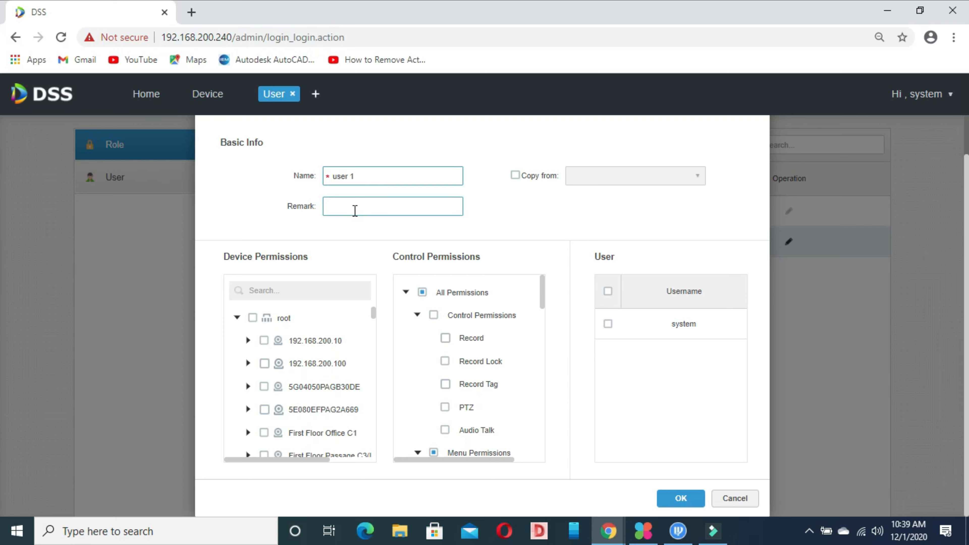
left_click(354, 210)
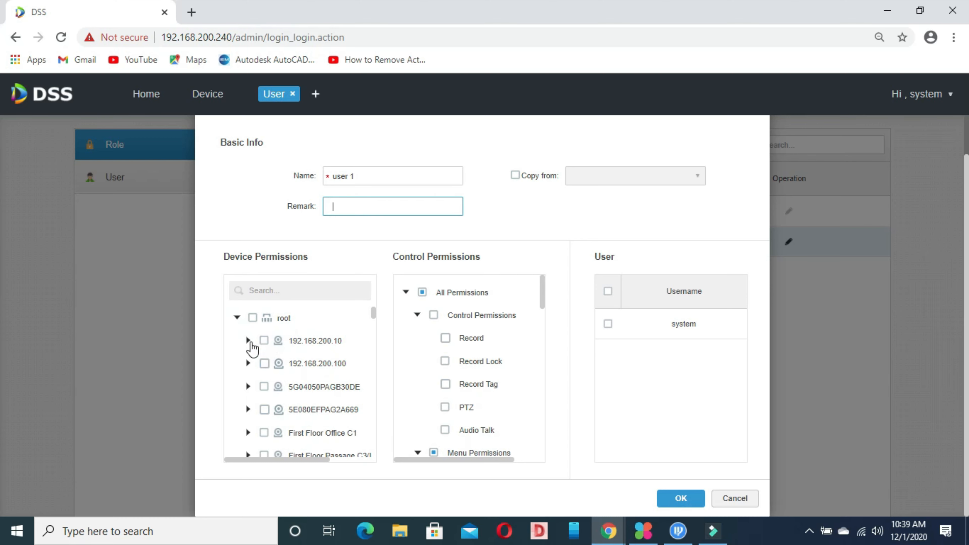
left_click(264, 341)
left_click(264, 365)
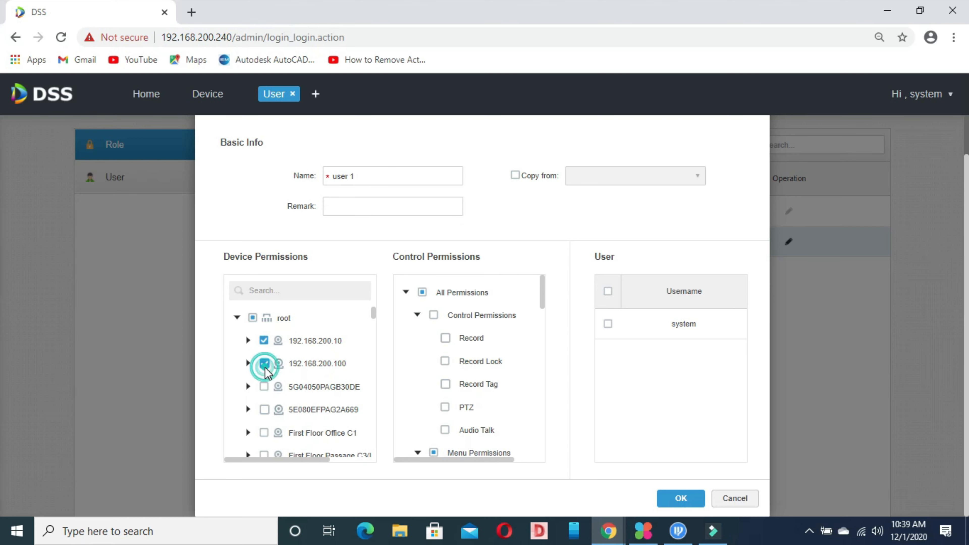
Review the role's user and permission options, then save the user 1 role.
left_click_drag(541, 300, 530, 459)
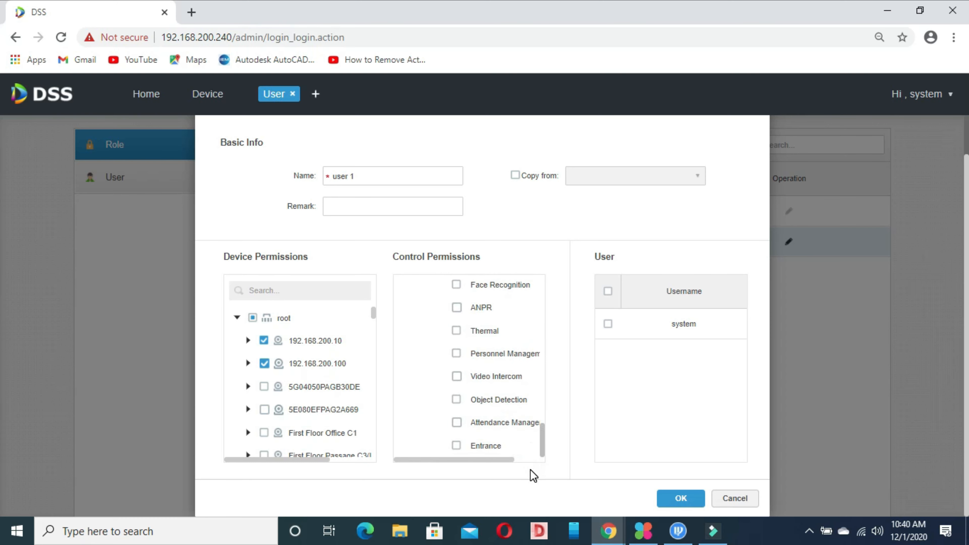
scroll(538, 411, "up", 7)
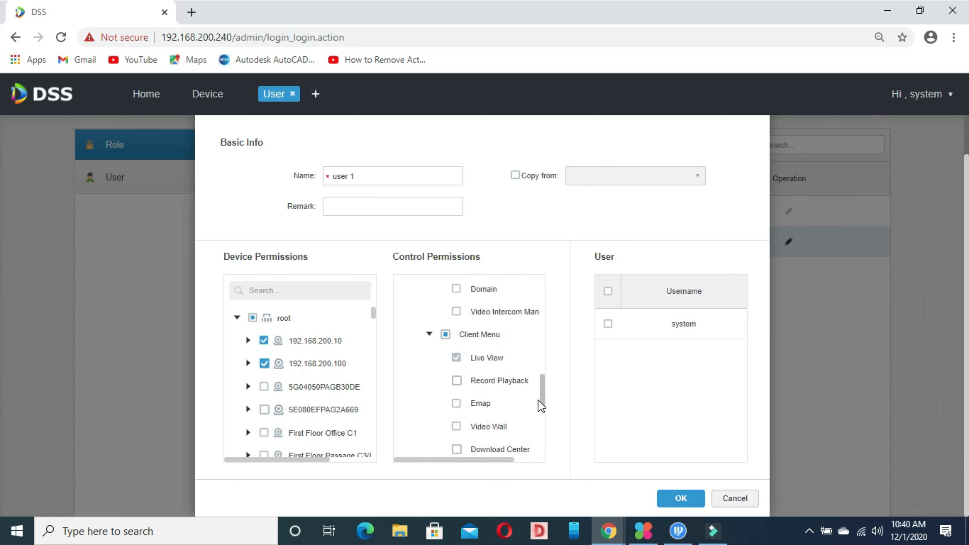
scroll(540, 395, "up", 6)
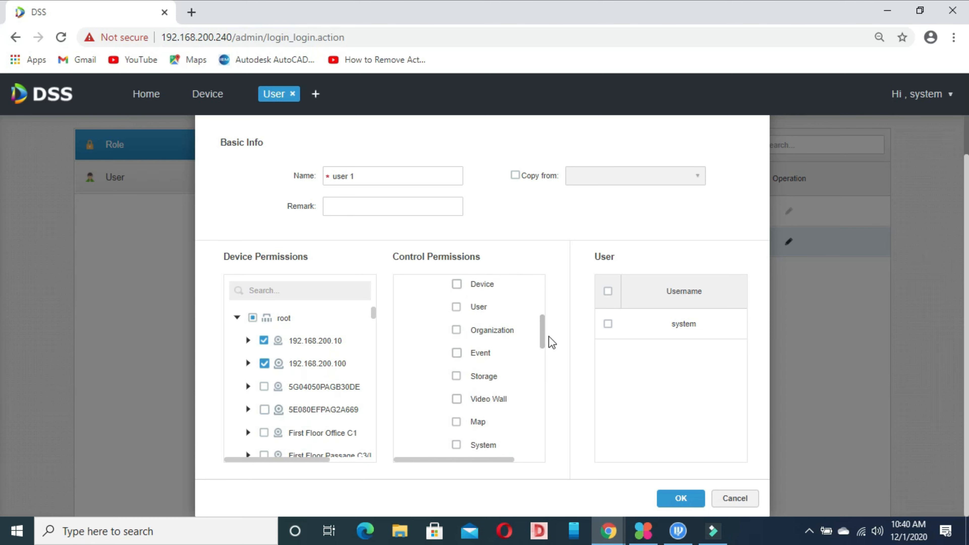
left_click_drag(548, 336, 552, 232)
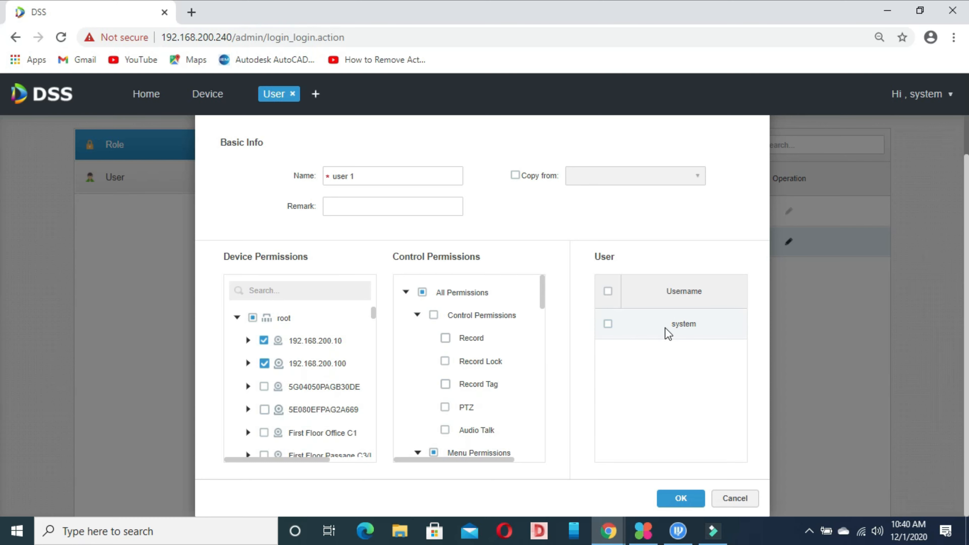
left_click(691, 329)
left_click(608, 322)
left_click(609, 322)
left_click(701, 325)
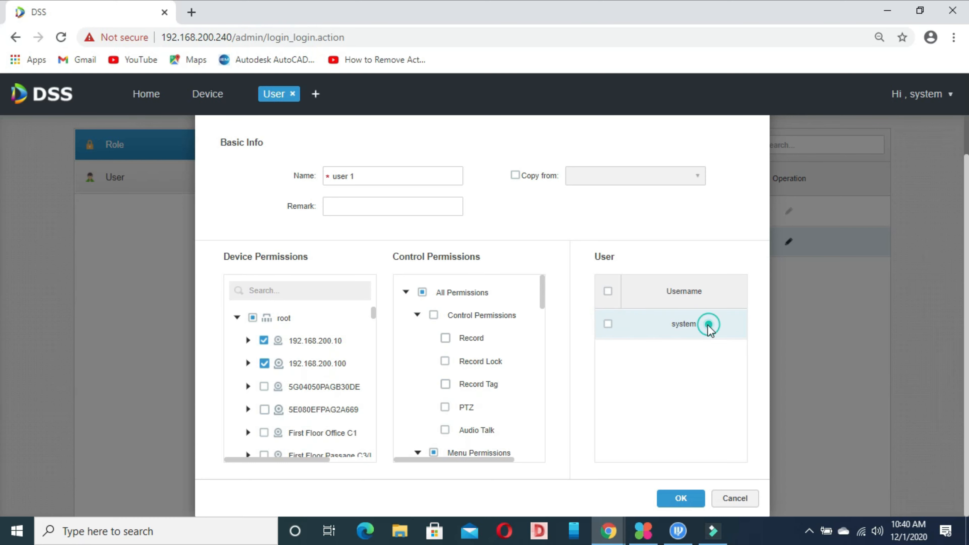
left_click(672, 178)
left_click(683, 496)
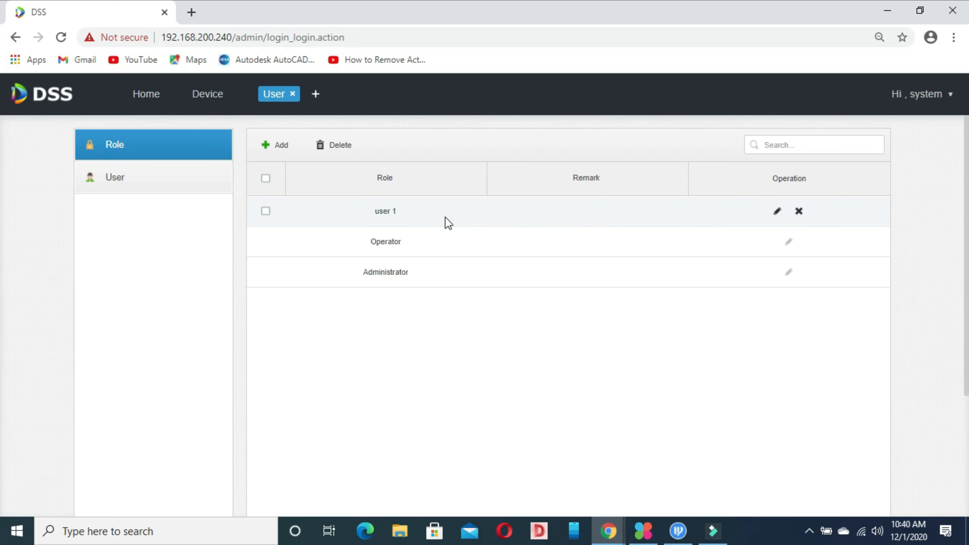
Delete the user 1 role and switch to the user list.
left_click(799, 213)
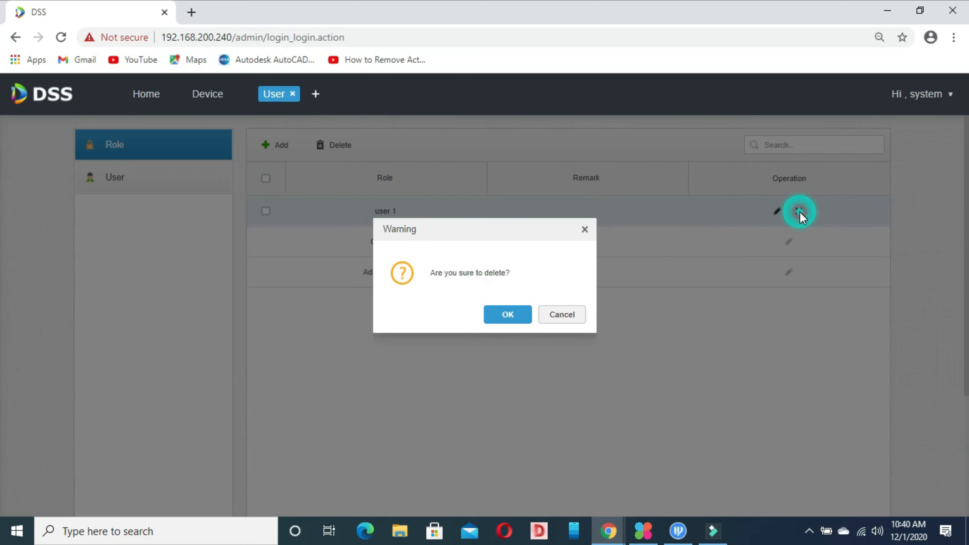
left_click(519, 316)
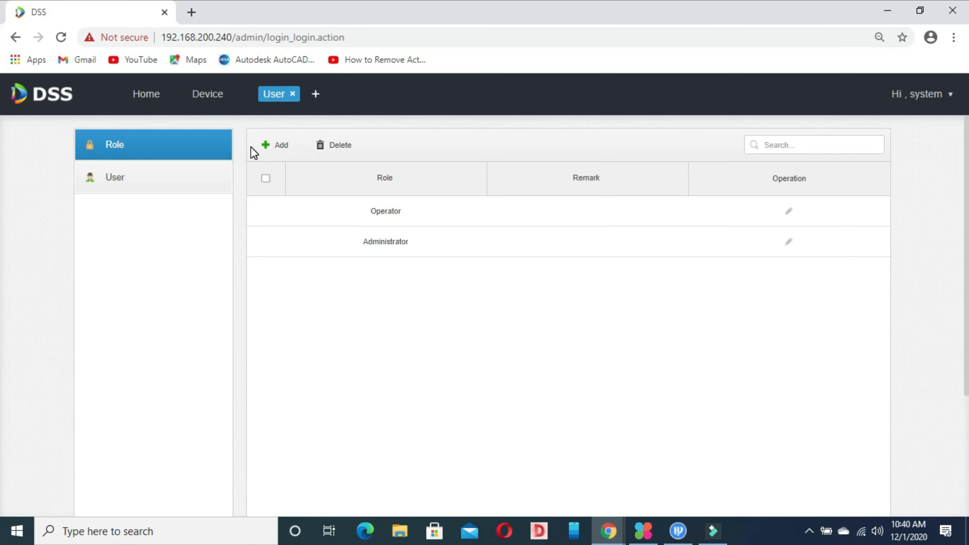
left_click(143, 172)
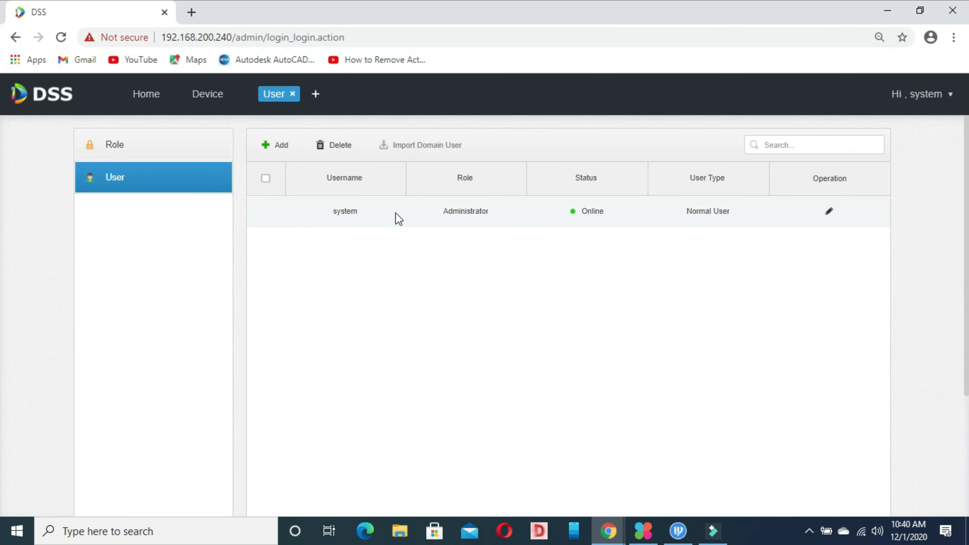
Start a new user account named User 1 and enter its password and confirmation.
left_click(277, 148)
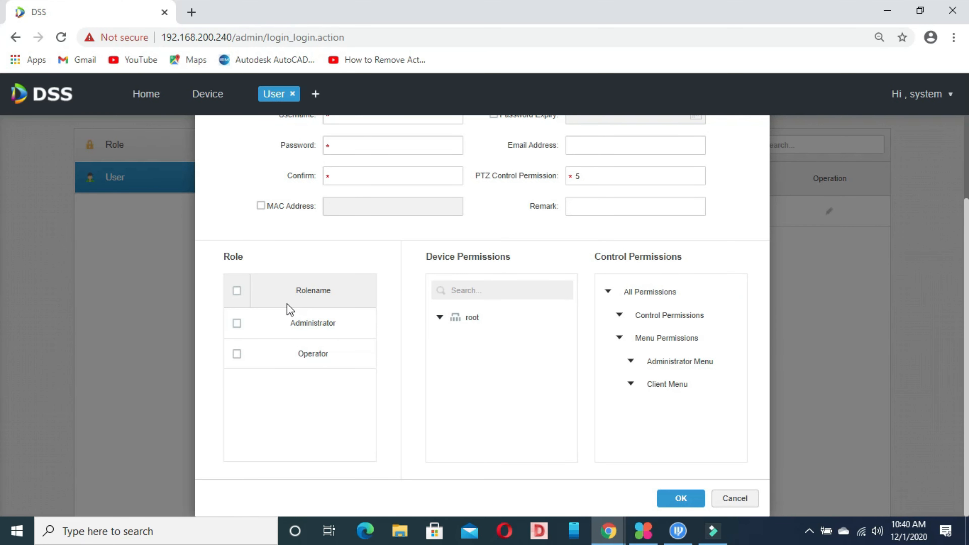
left_click(447, 177)
scroll(943, 317, "up", 3)
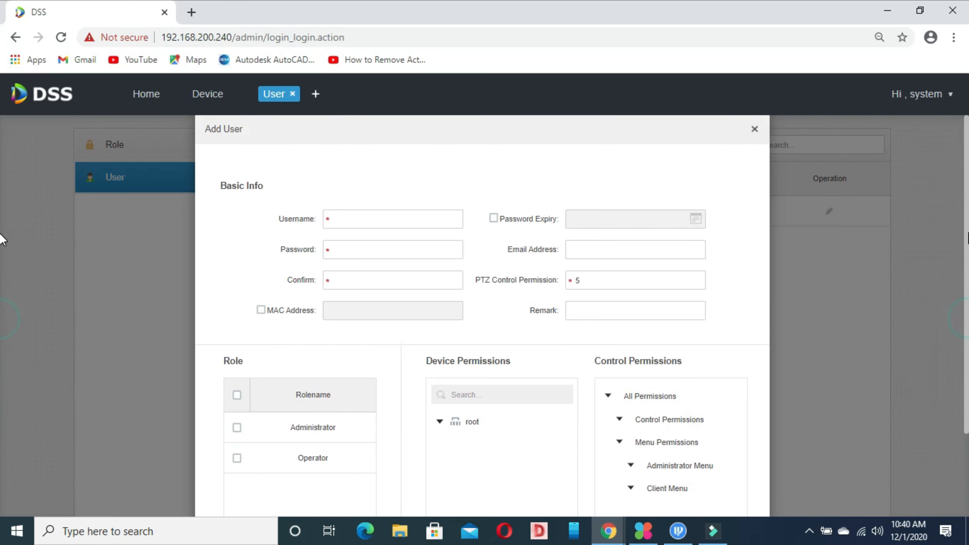
left_click(372, 214)
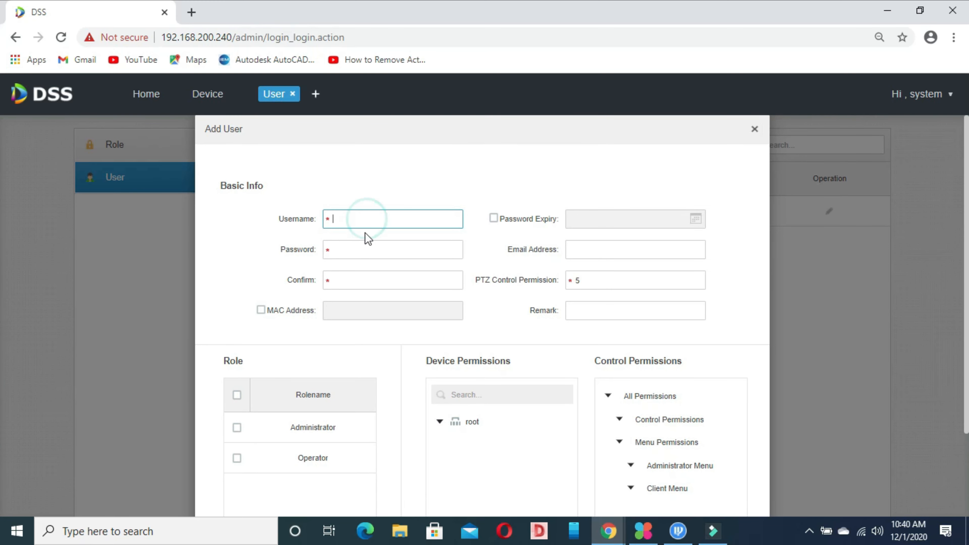
left_click(352, 250)
left_click(354, 281)
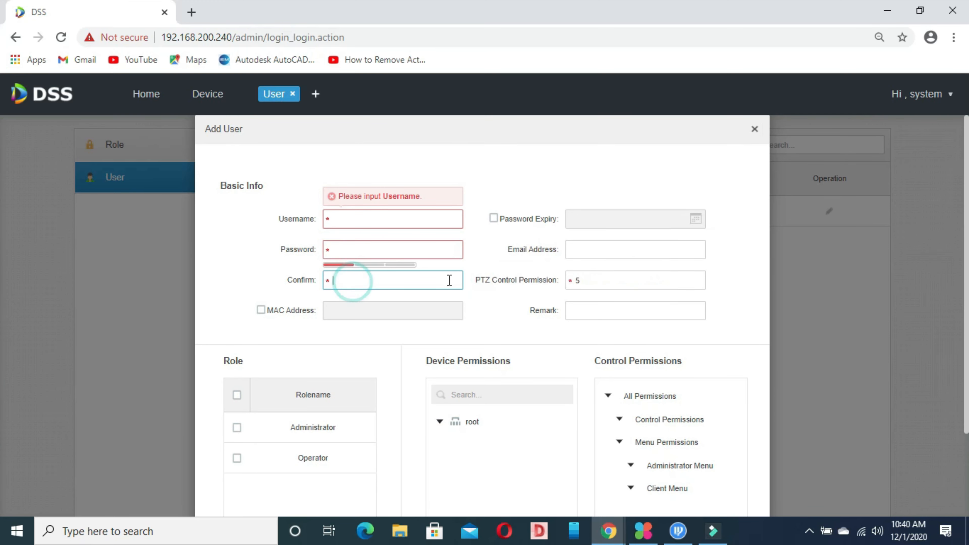
left_click(580, 250)
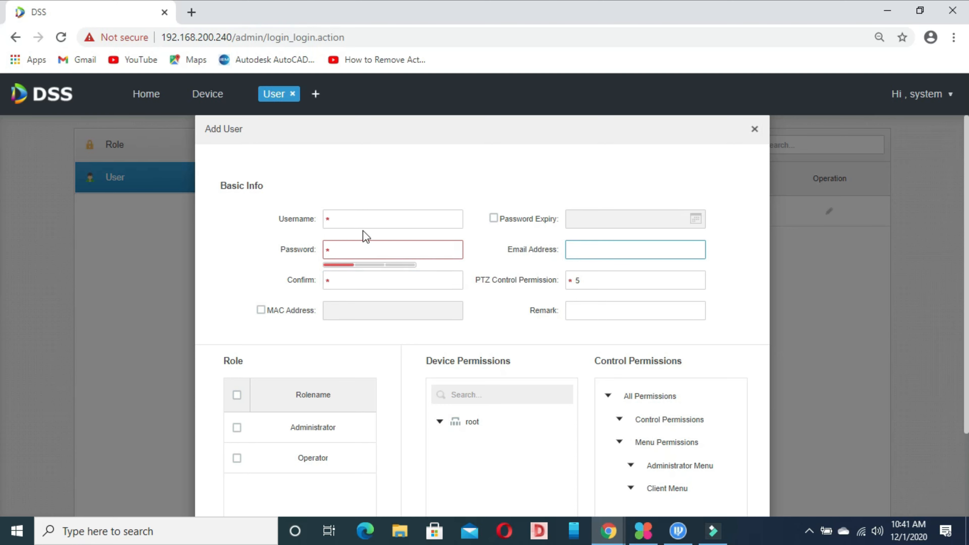
left_click(385, 221)
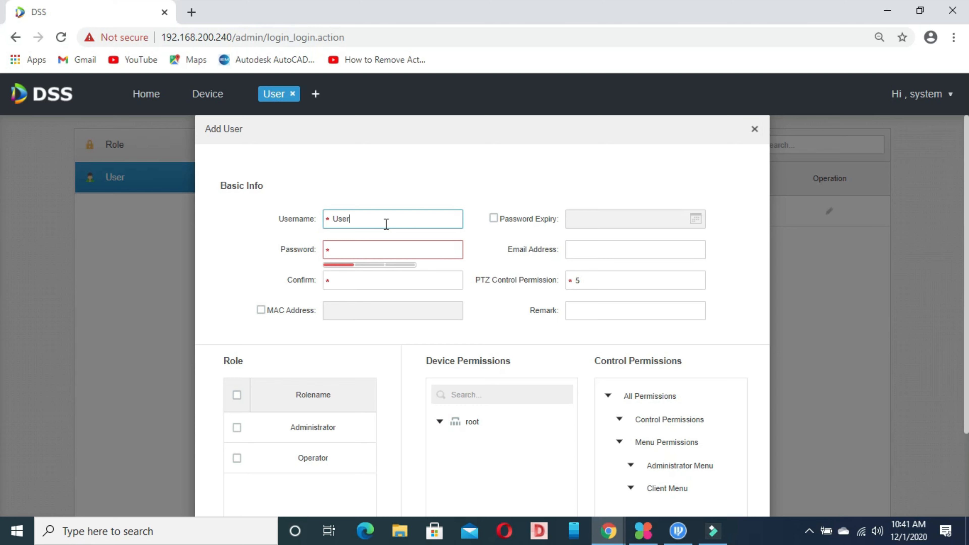
left_click(370, 245)
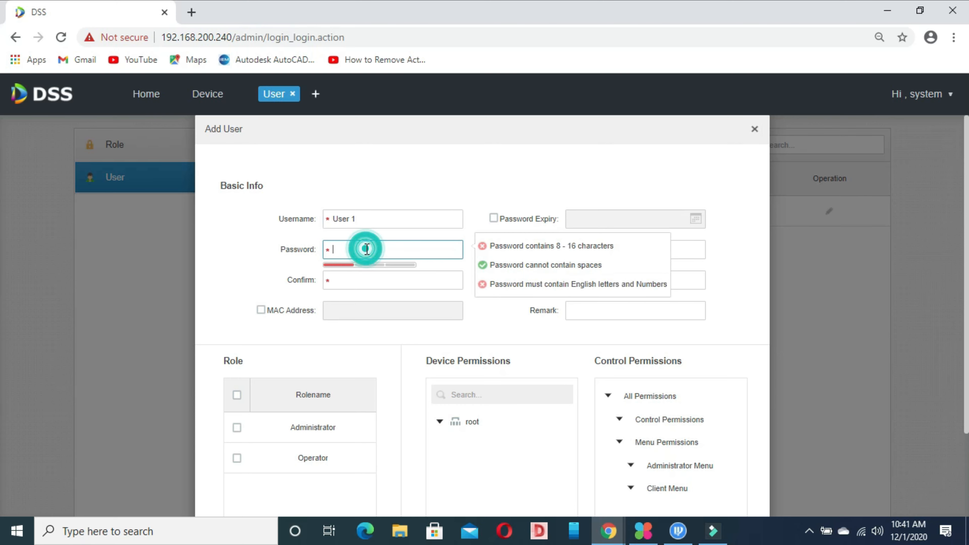
type("a")
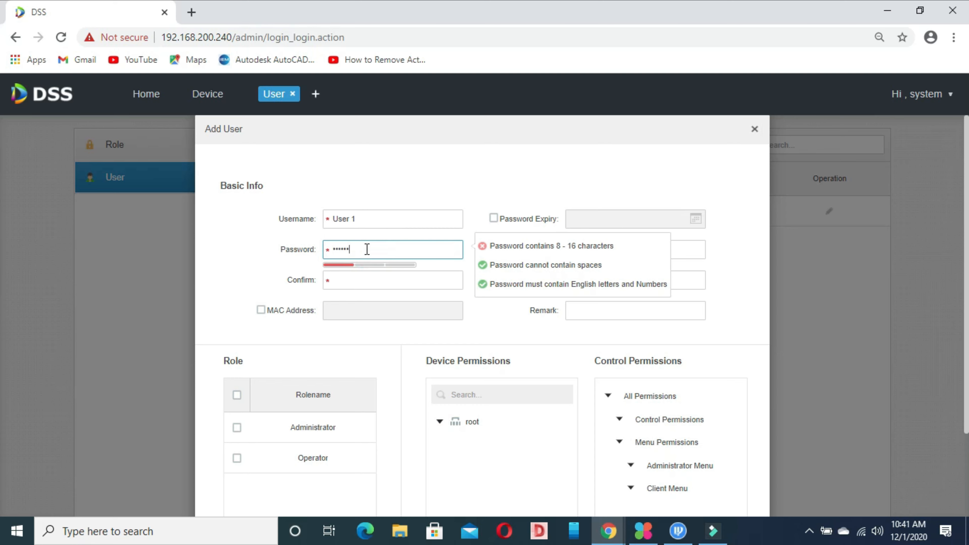
type("a")
left_click(347, 281)
type("a")
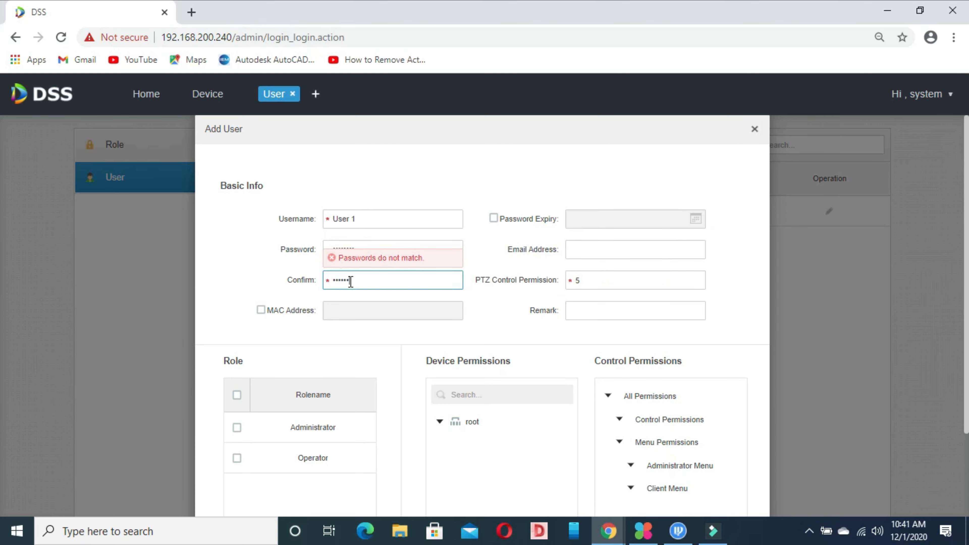
type("a")
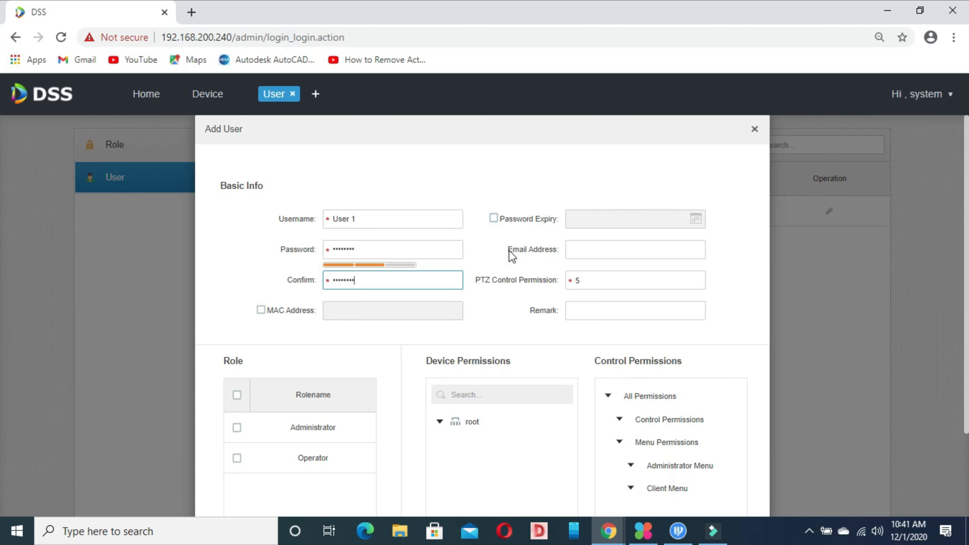
Explore the device and permission trees, then save User 1 with PTZ control permission 5.
scroll(888, 270, "down", 3)
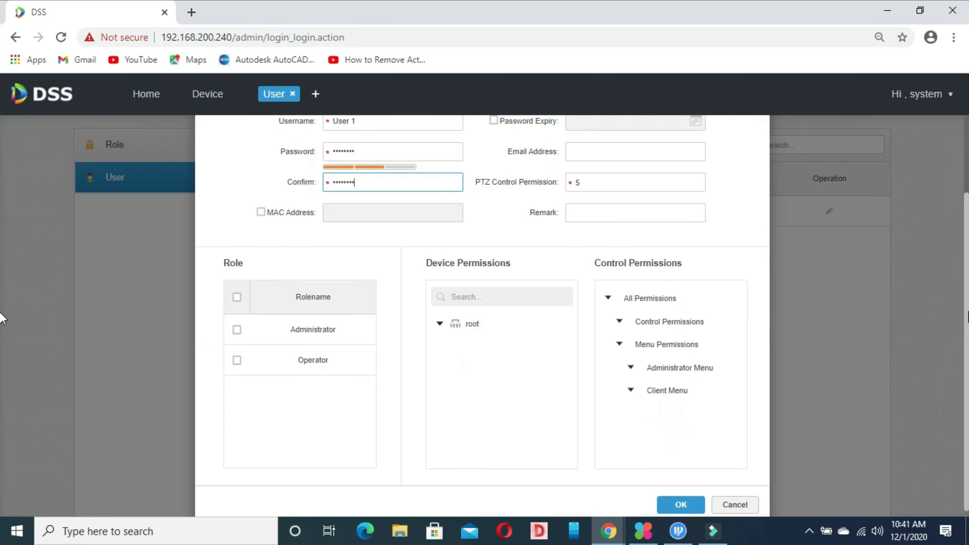
left_click(440, 320)
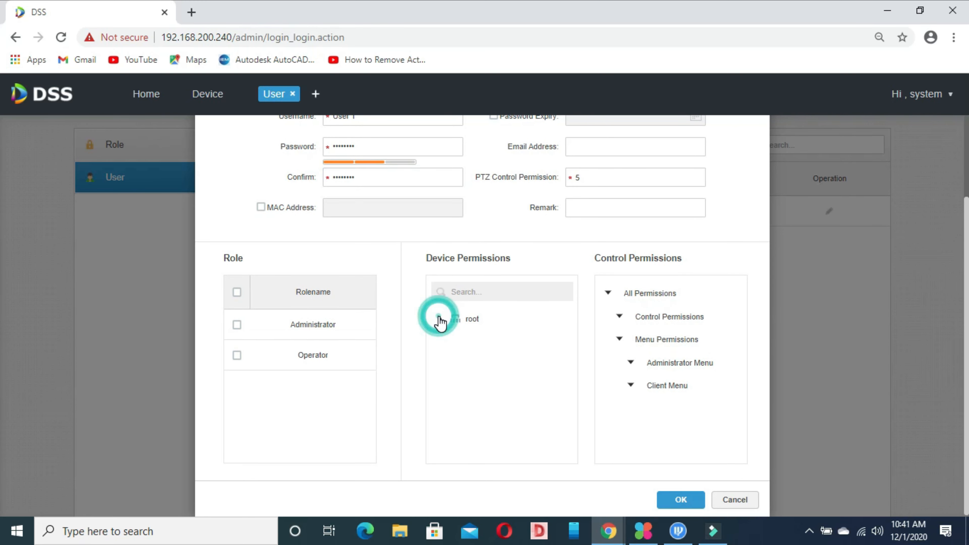
left_click(440, 319)
left_click(463, 321)
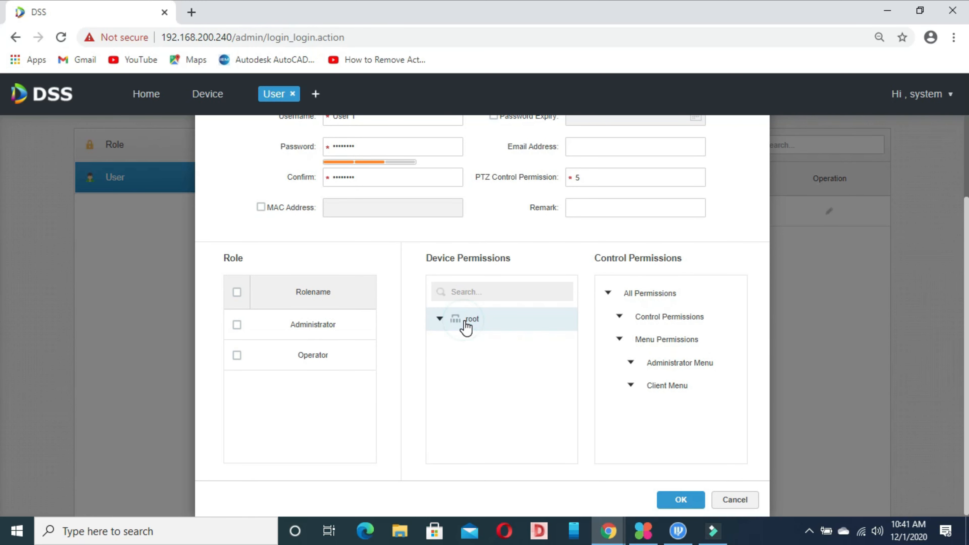
left_click(463, 322)
left_click(441, 321)
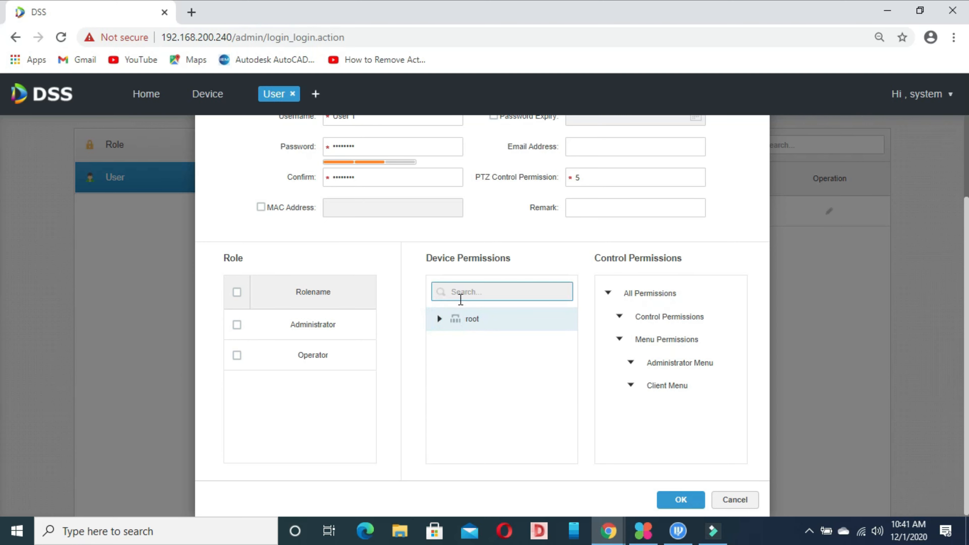
left_click(480, 292)
left_click(618, 316)
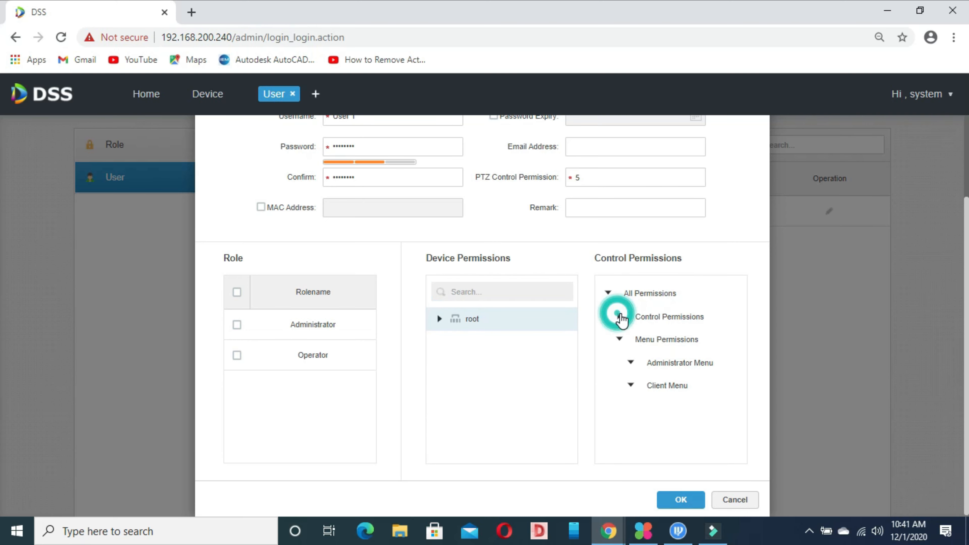
left_click(620, 317)
left_click(610, 296)
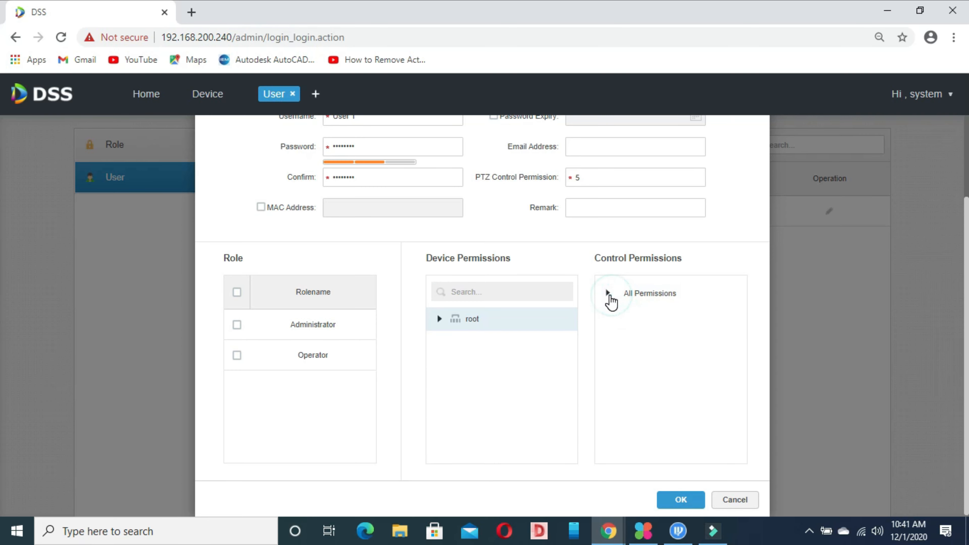
left_click(610, 297)
scroll(329, 356, "up", 3)
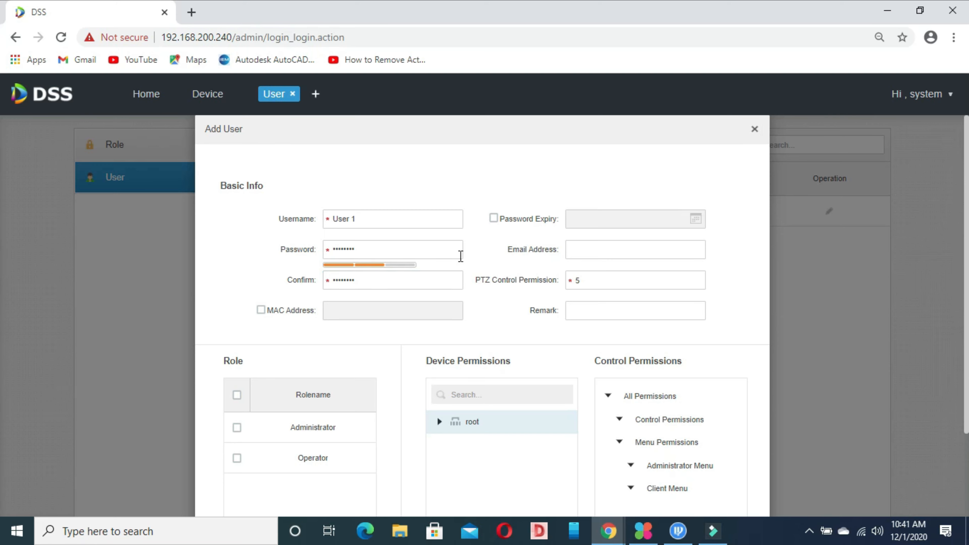
left_click(592, 248)
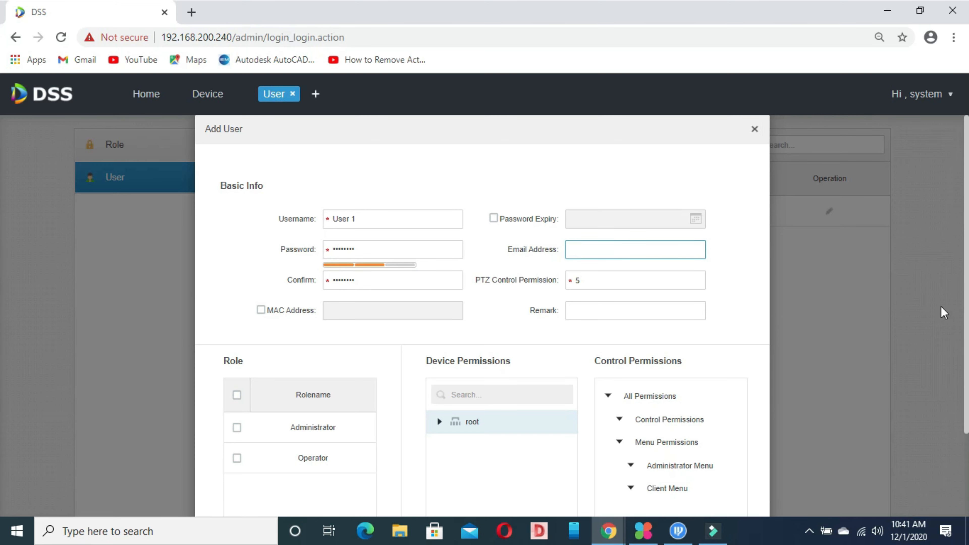
scroll(874, 471, "down", 3)
left_click(677, 498)
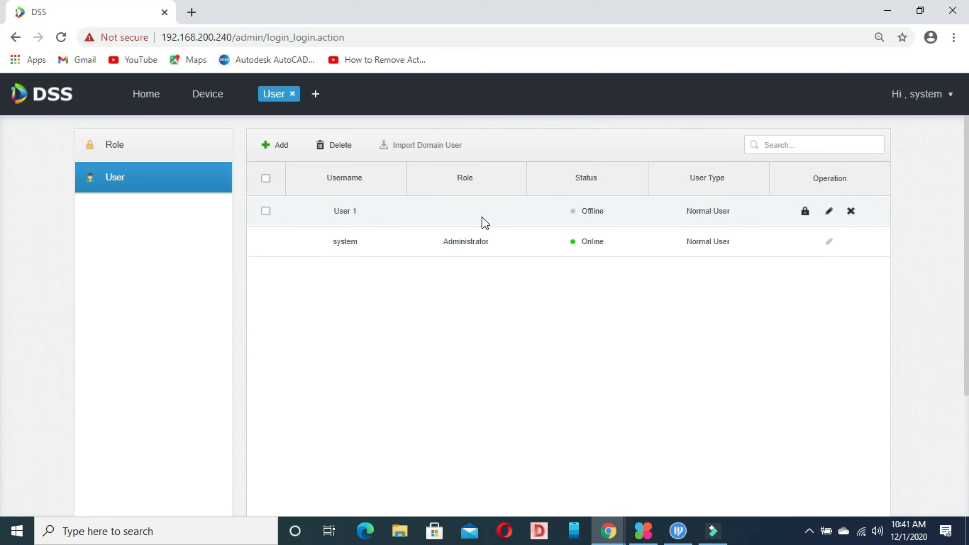
Edit User 1 and tick the Operator role.
left_click(831, 212)
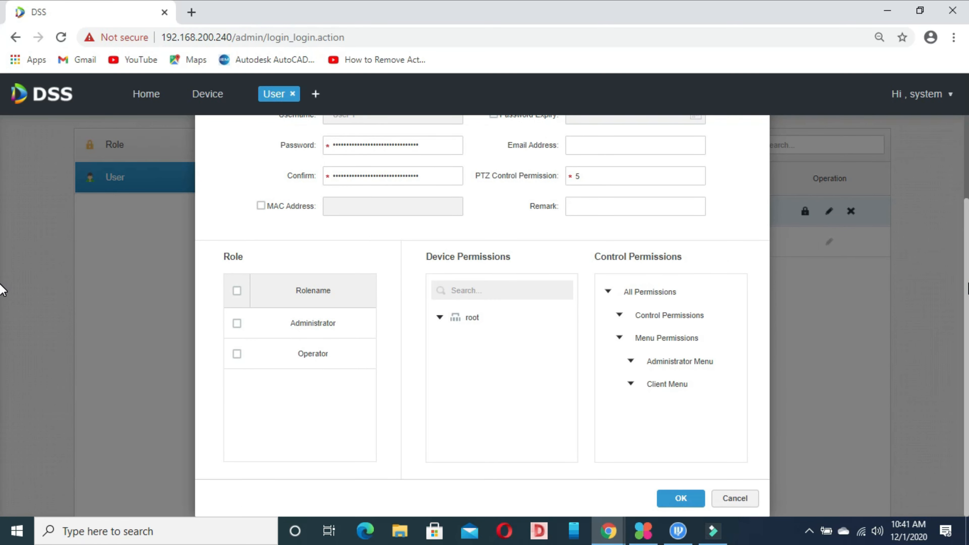
scroll(2, 210, "up", 3)
scroll(2, 197, "down", 2)
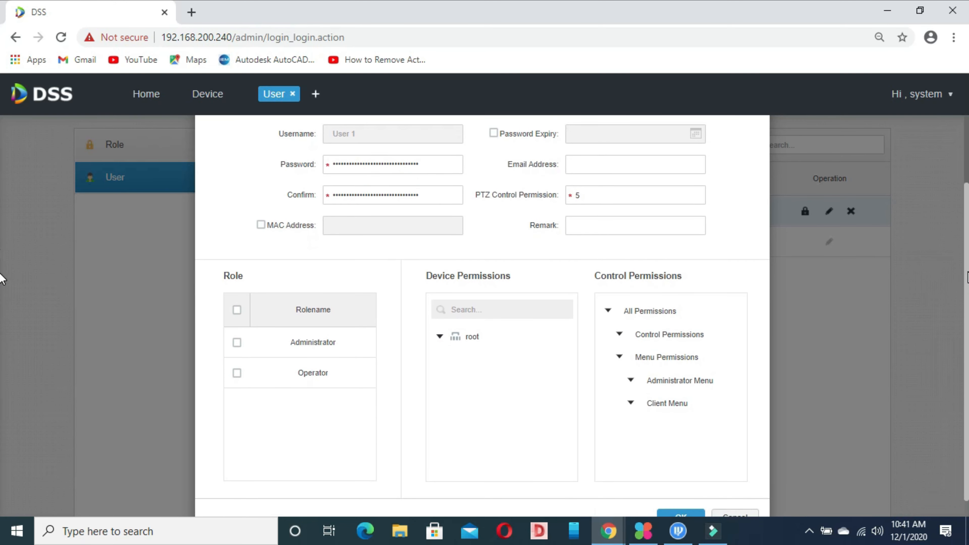
left_click(309, 342)
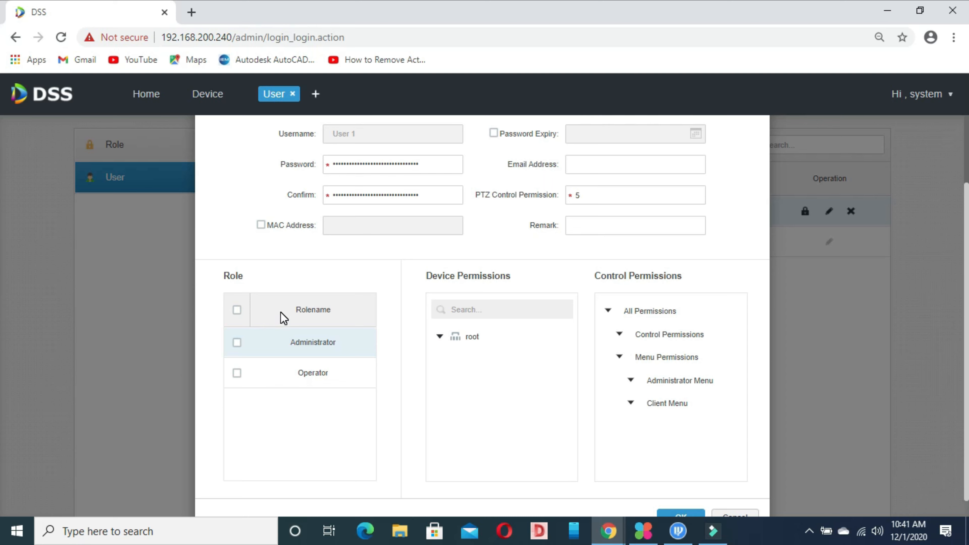
left_click(455, 335)
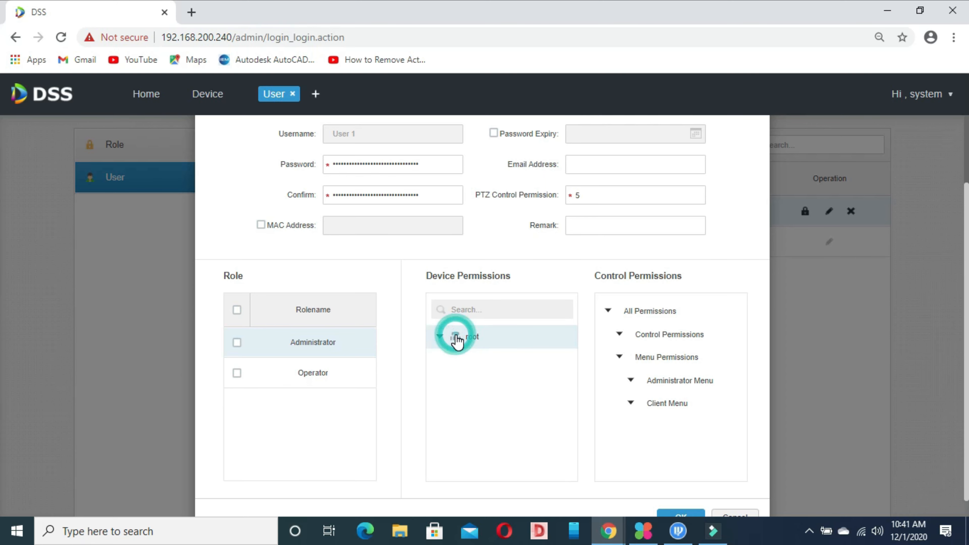
left_click(439, 336)
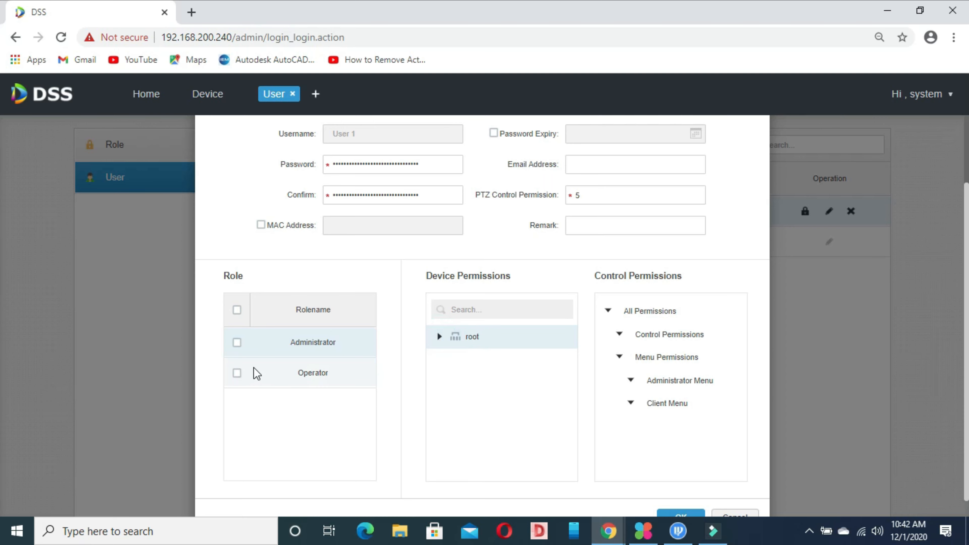
left_click(237, 373)
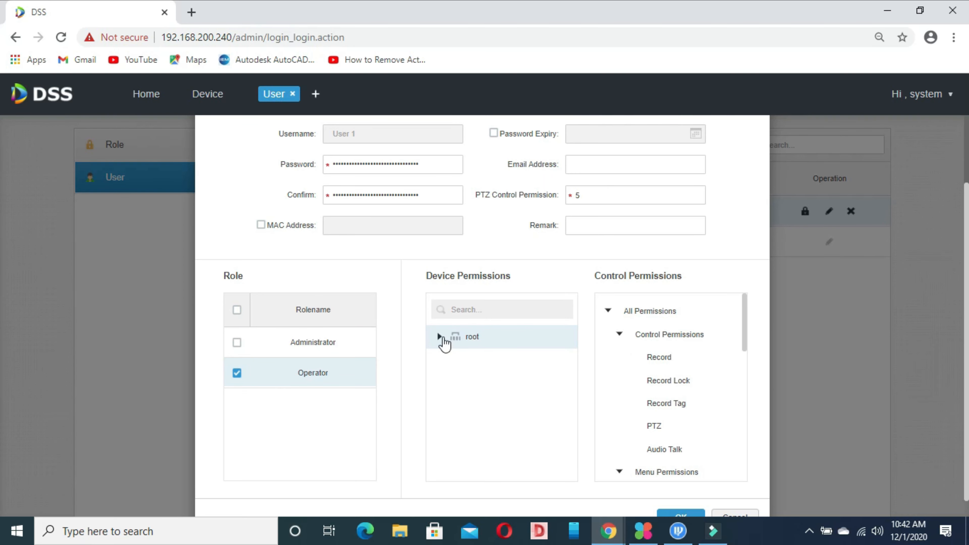
Expand root to view device 192.168.200.10's channels, then save the change.
left_click(441, 337)
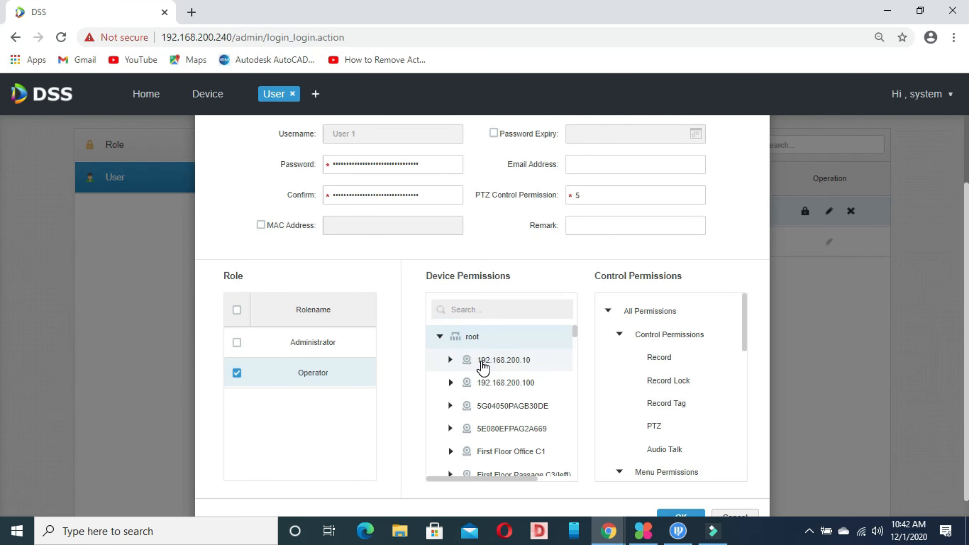
left_click(482, 366)
left_click(450, 361)
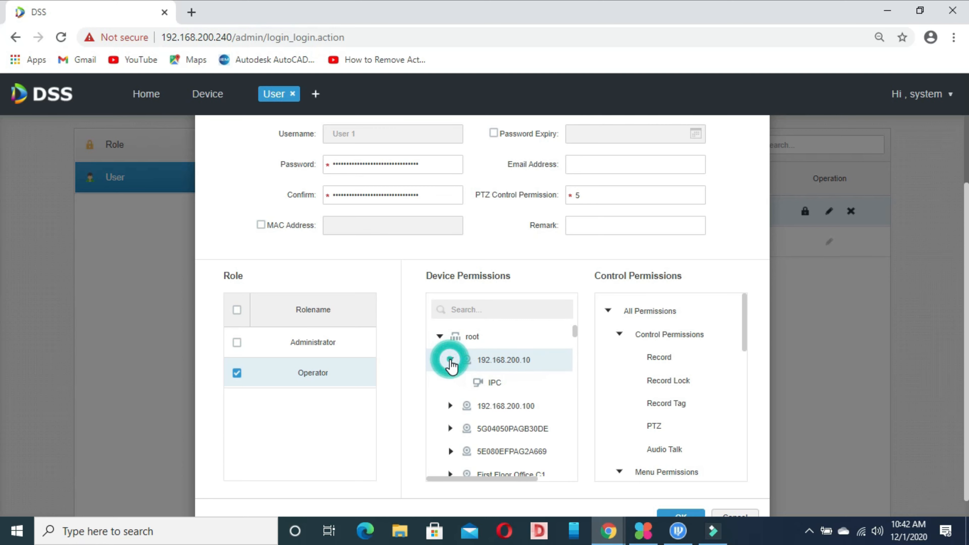
left_click(450, 362)
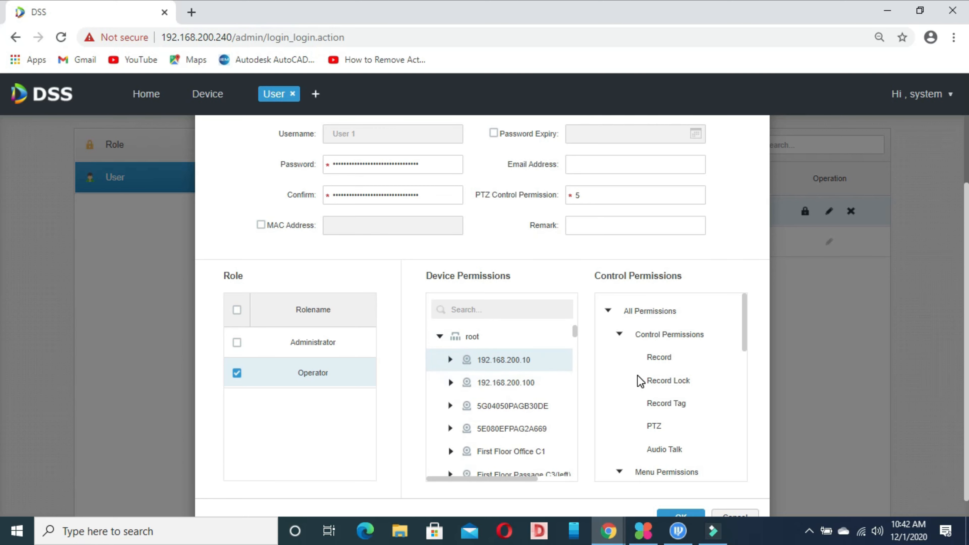
left_click_drag(744, 329, 744, 288)
left_click_drag(967, 244, 967, 260)
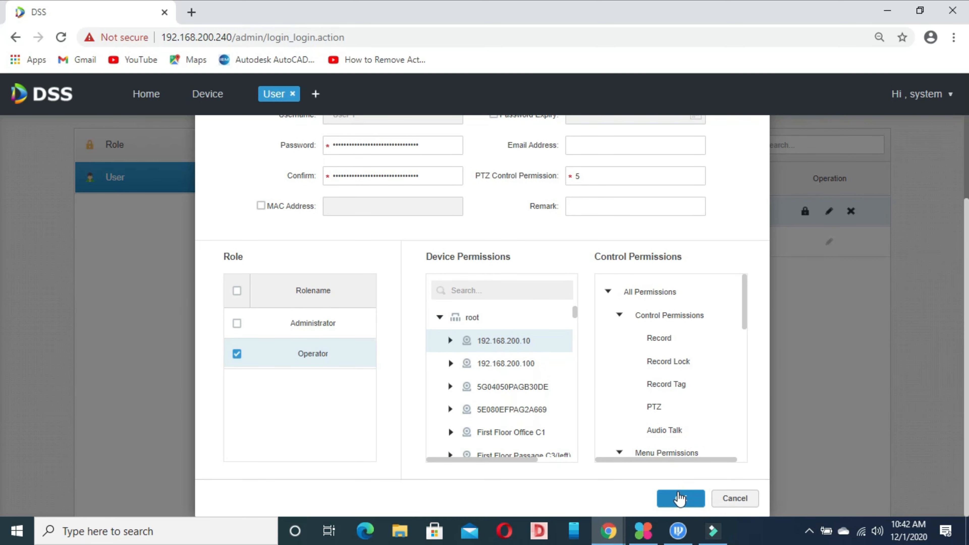
left_click(682, 504)
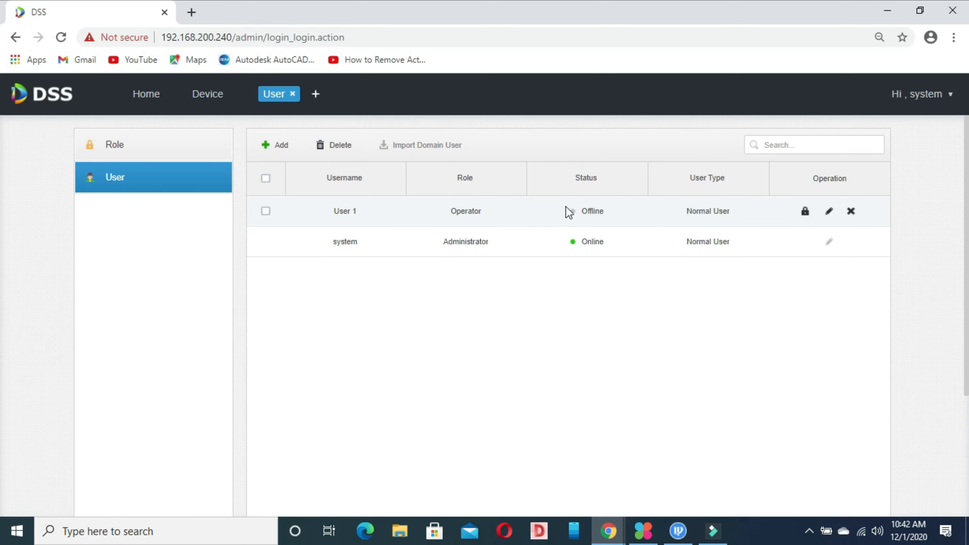
Reopen User 1's edit dialog, confirm Operator is ticked, close it, and reopen it.
left_click(830, 212)
left_click_drag(966, 293, 965, 329)
left_click_drag(965, 403, 965, 358)
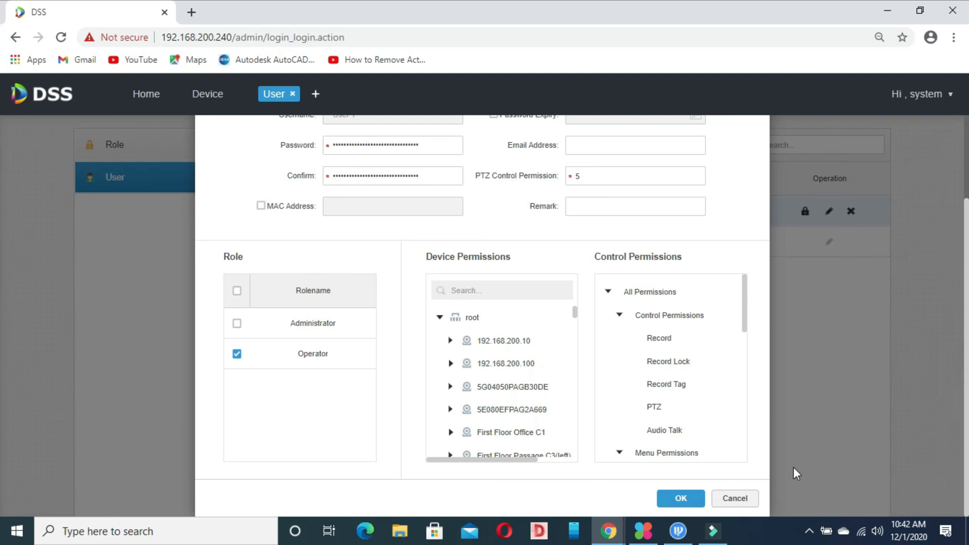
left_click(692, 496)
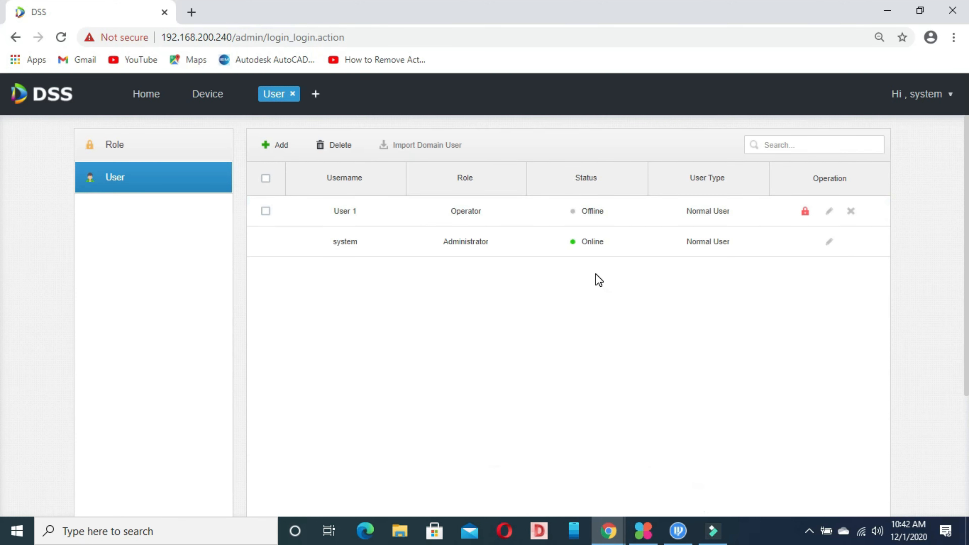
left_click(828, 213)
scroll(2, 290, "up", 3)
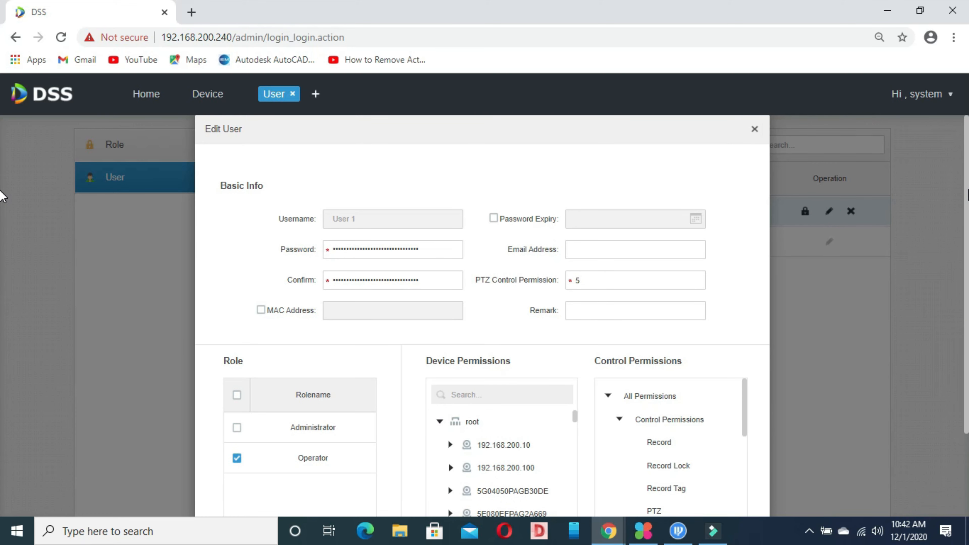
Load 192.168.201.3 in a new browser tab and select Normal User login.
left_click(189, 12)
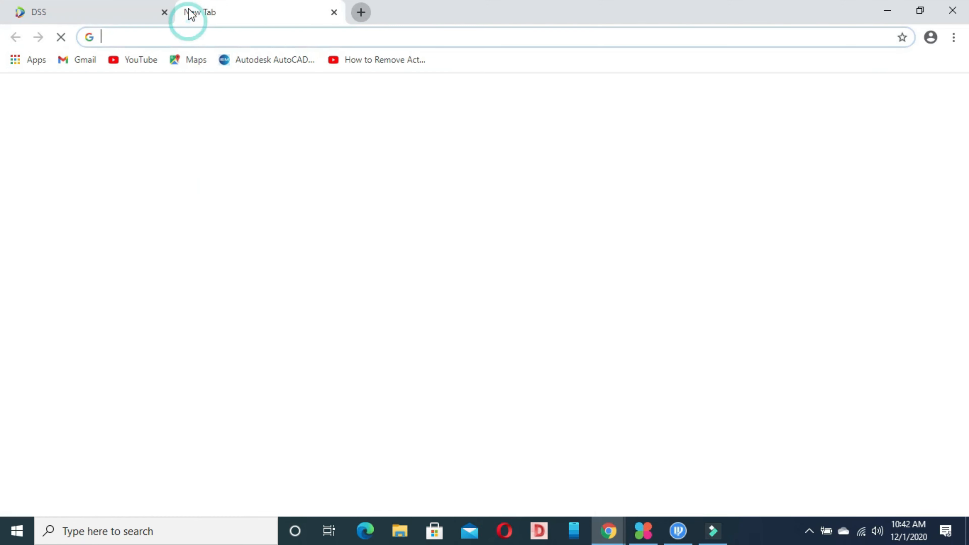
type("192.168")
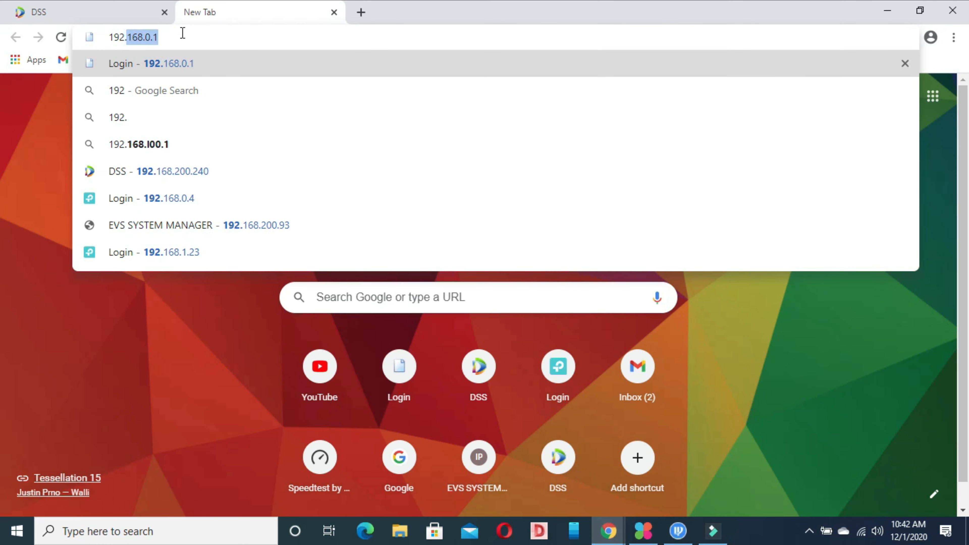
type(".")
type("201.3")
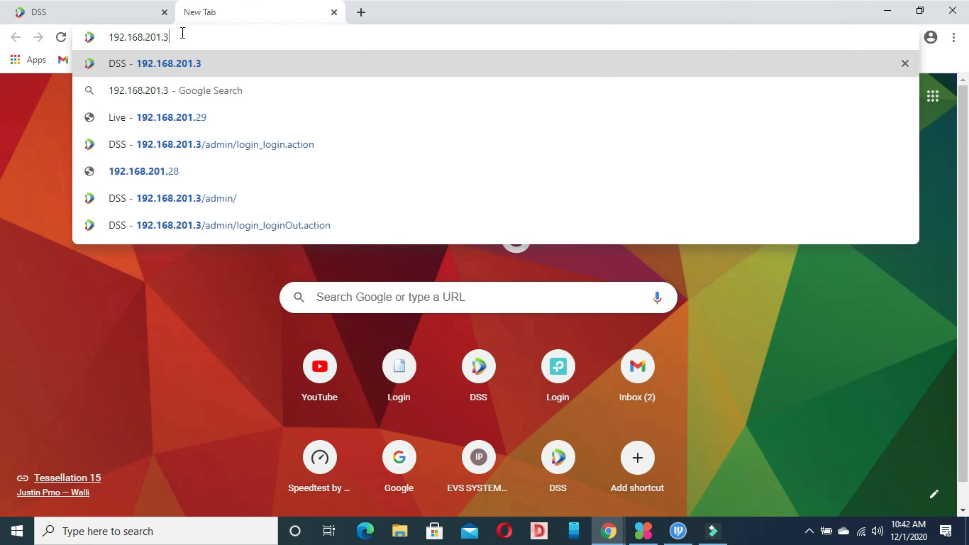
key("Return")
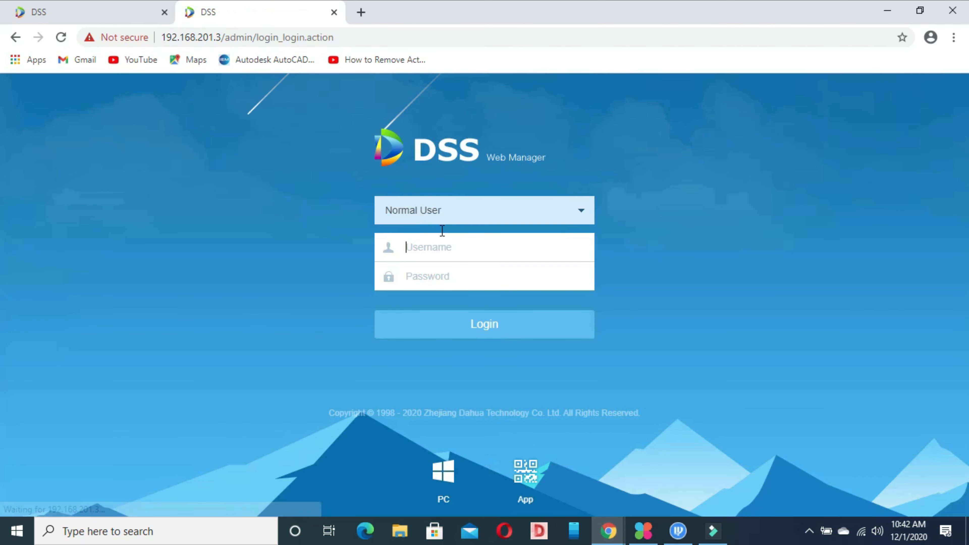
left_click(451, 216)
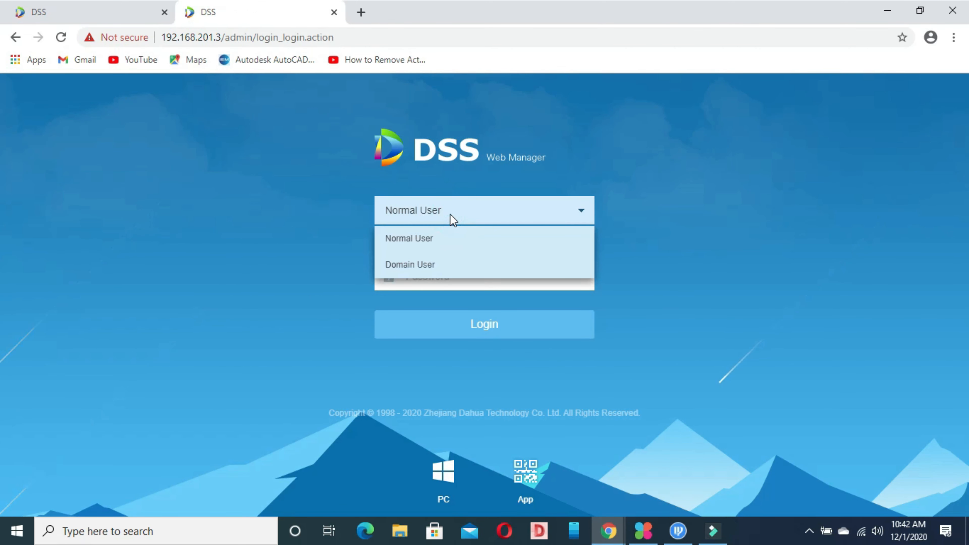
left_click(420, 267)
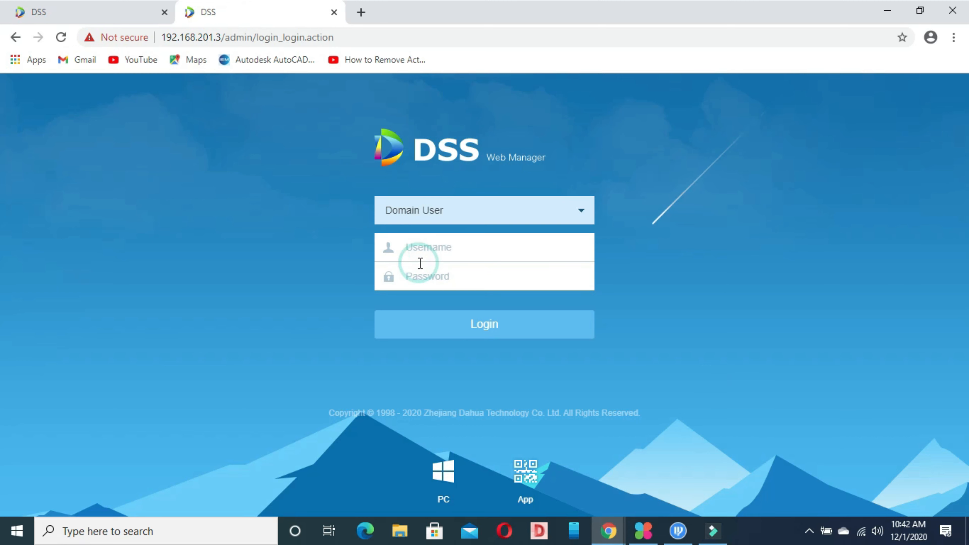
left_click(439, 220)
left_click(419, 241)
Attempt to log in as user1 with its password, then return to the admin tab.
left_click(421, 247)
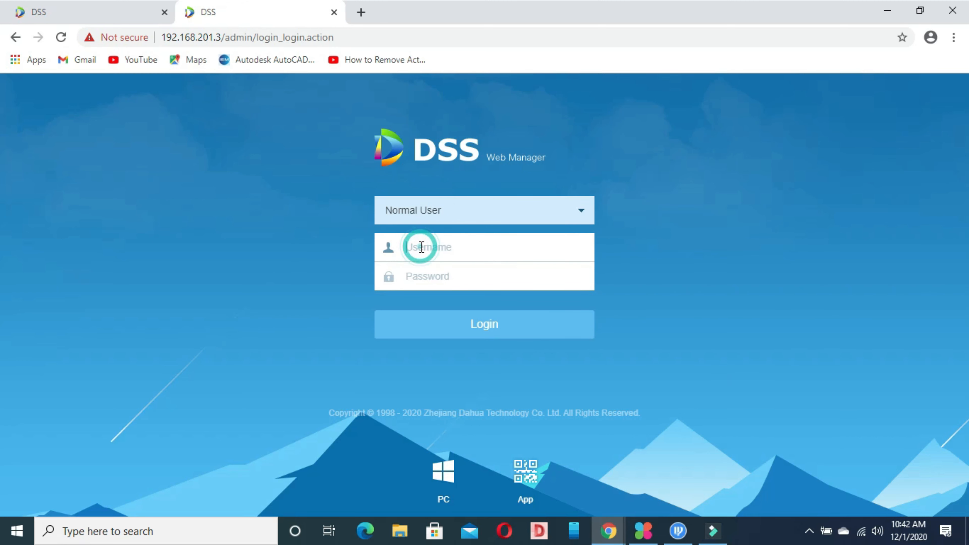
type("user")
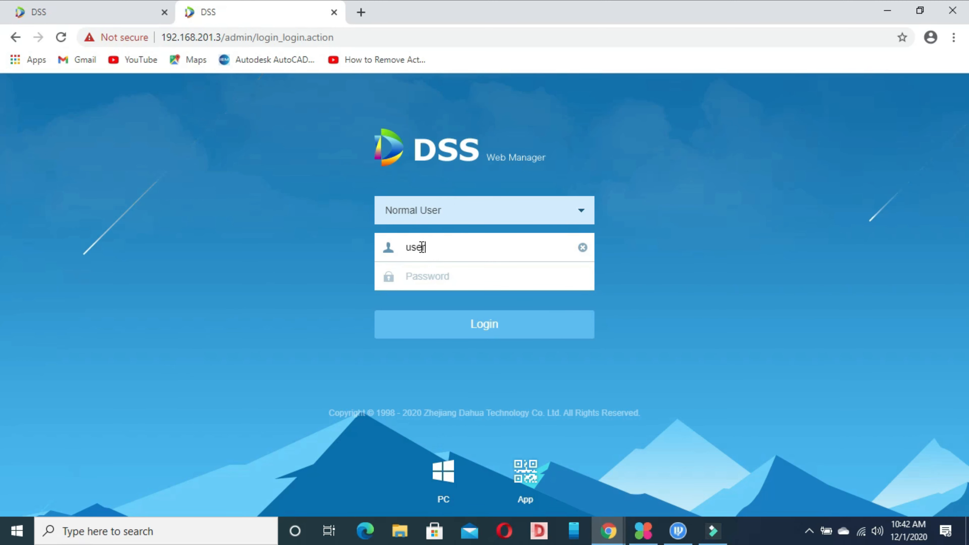
type("1")
left_click(428, 249)
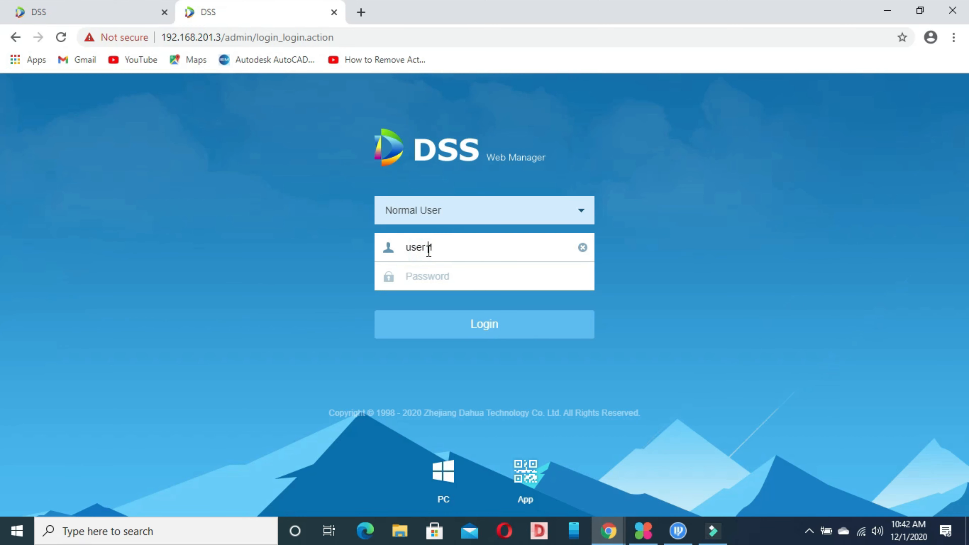
left_click(426, 275)
type("1")
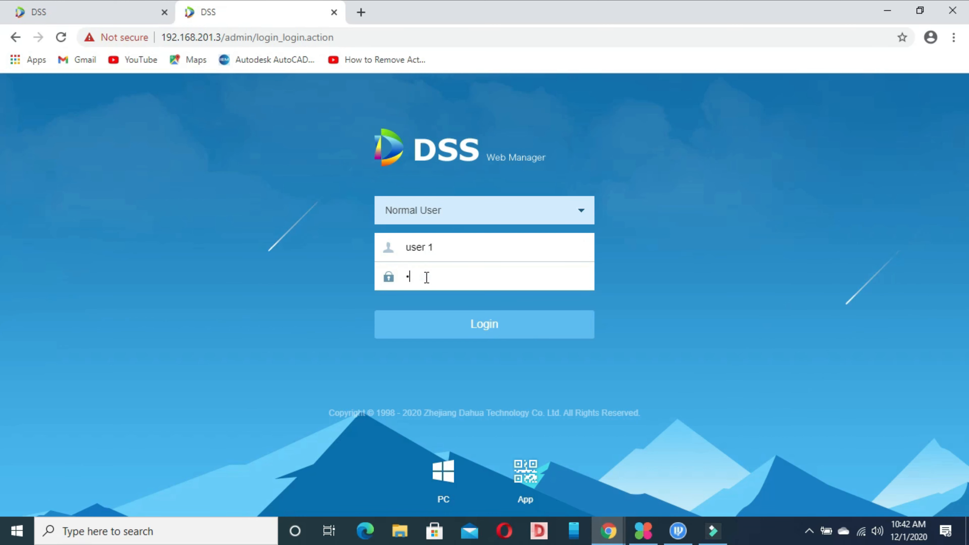
type("234567")
left_click(428, 325)
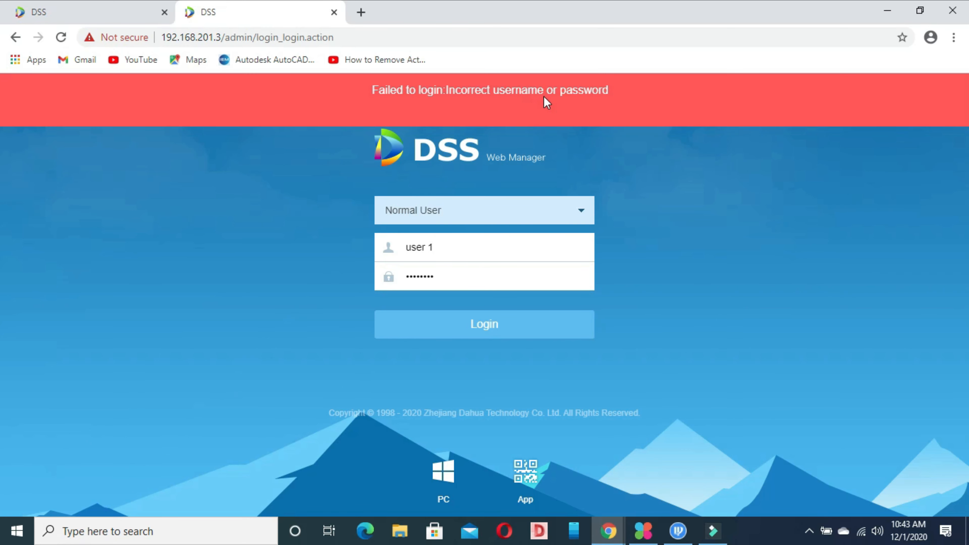
left_click(131, 10)
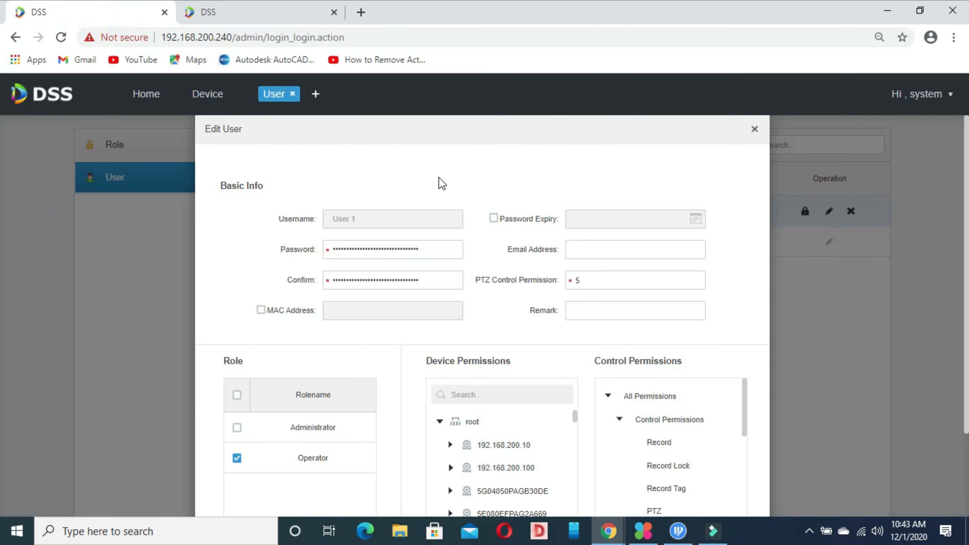
Enter and confirm a new password for User 1 and save the Edit User dialog.
left_click(380, 250)
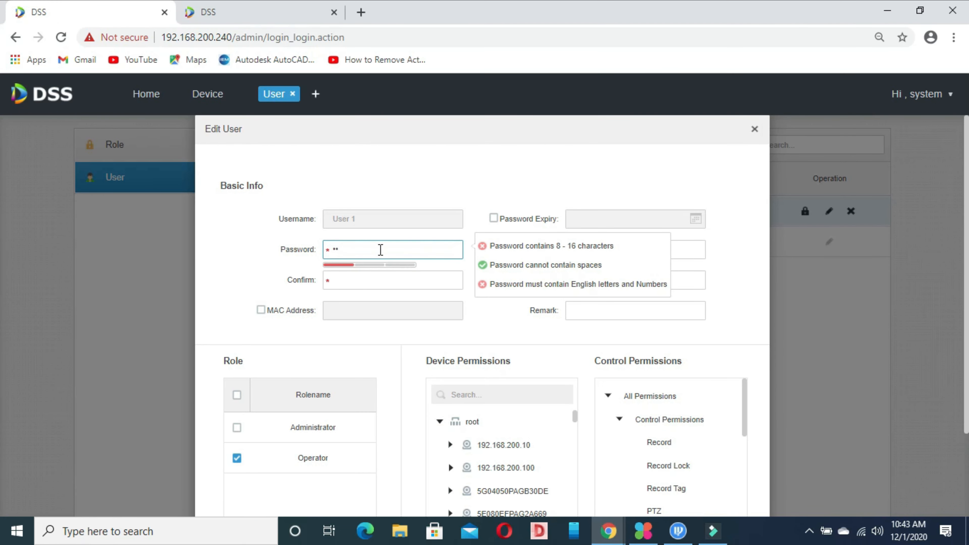
type("••••••••")
left_click(356, 281)
type("•")
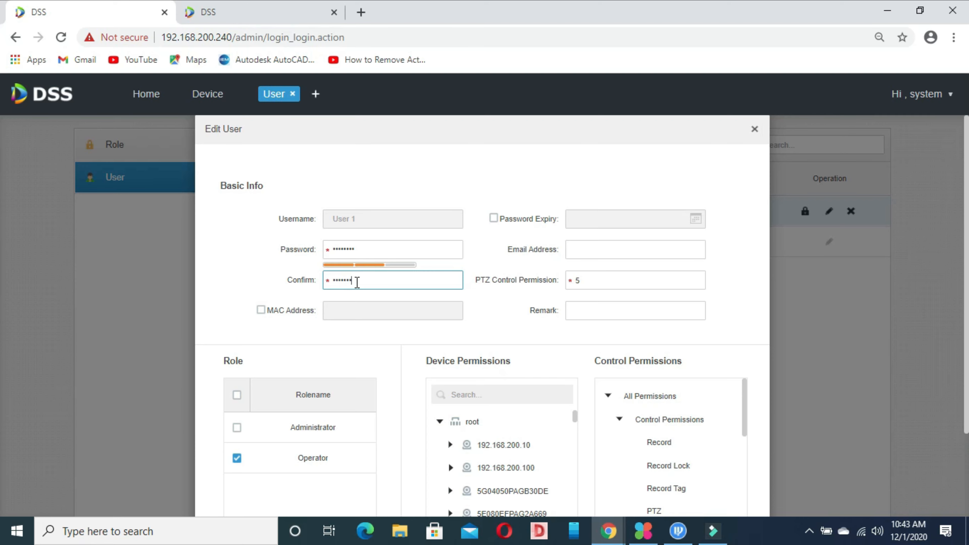
scroll(886, 266, "down", 3)
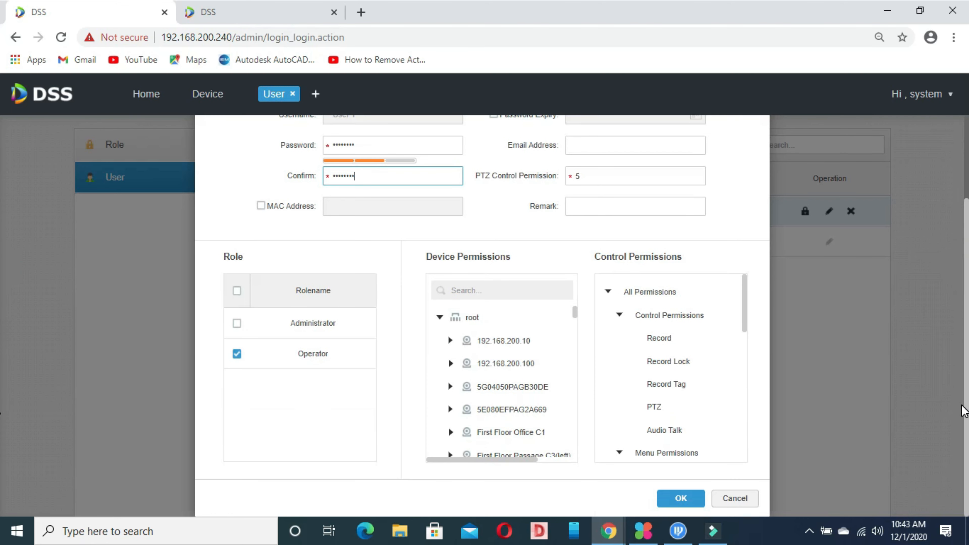
left_click(680, 499)
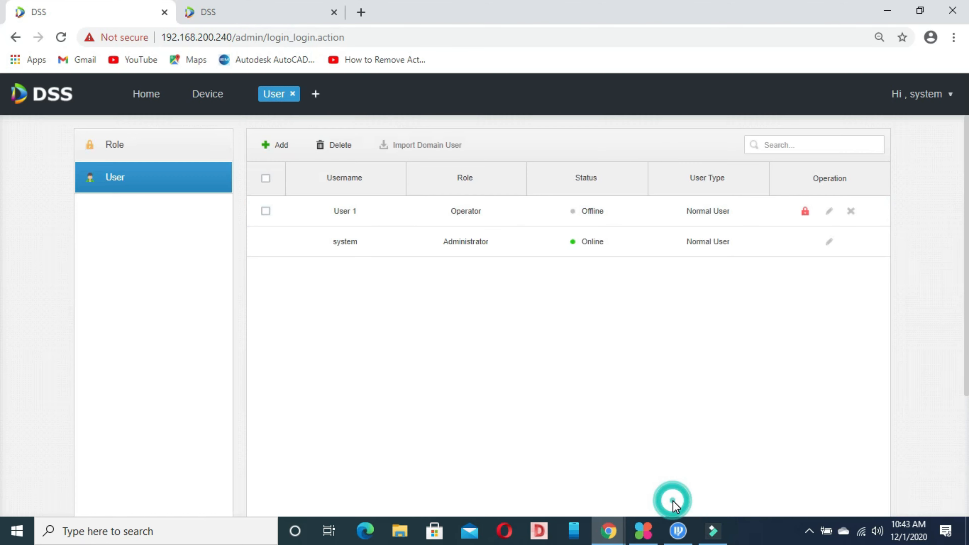
Point out User 1's Offline status and row in the admin's user list.
double_click(574, 211)
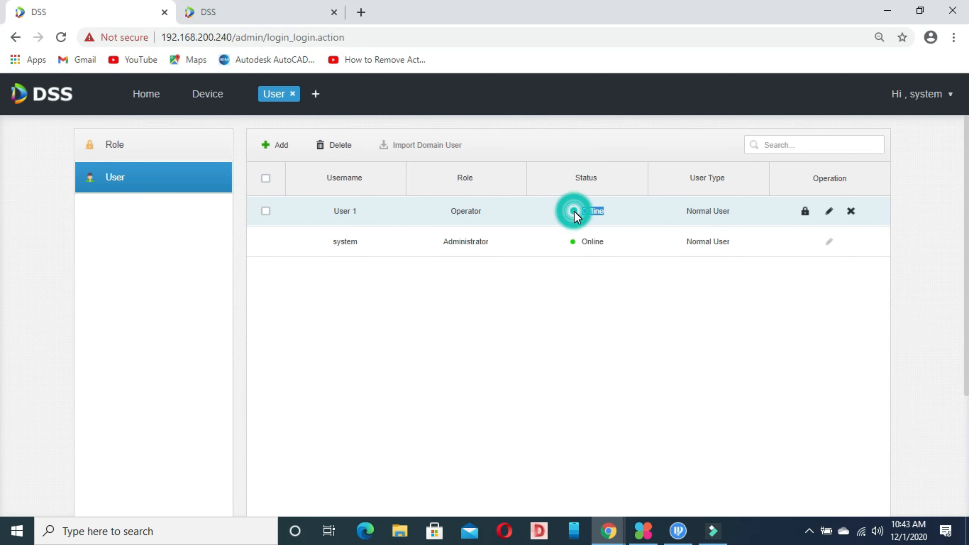
left_click(575, 213)
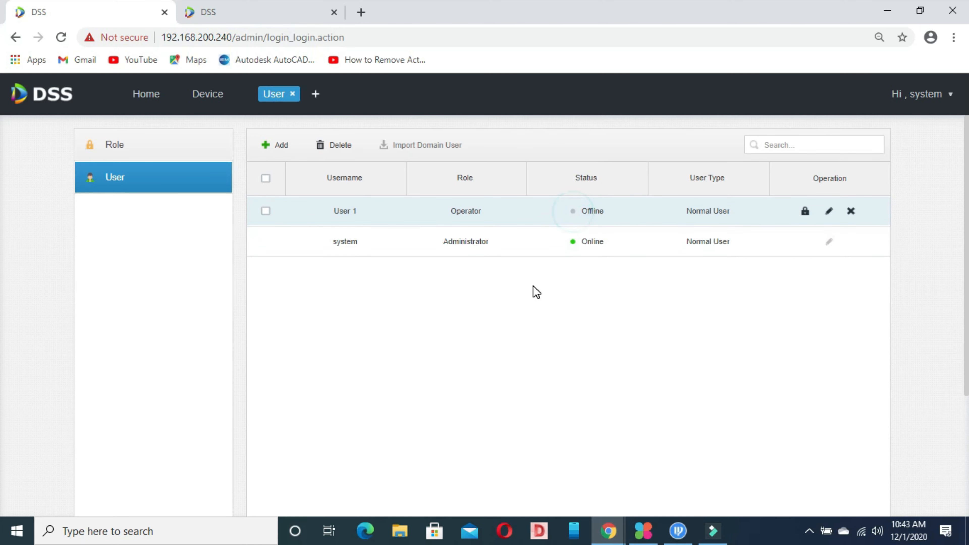
left_click(267, 212)
left_click(267, 213)
left_click(266, 213)
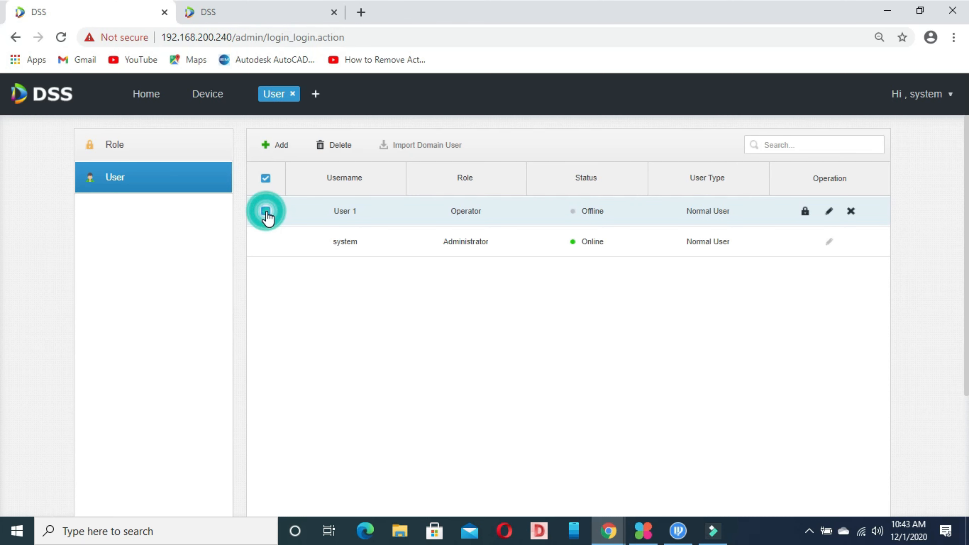
left_click(267, 212)
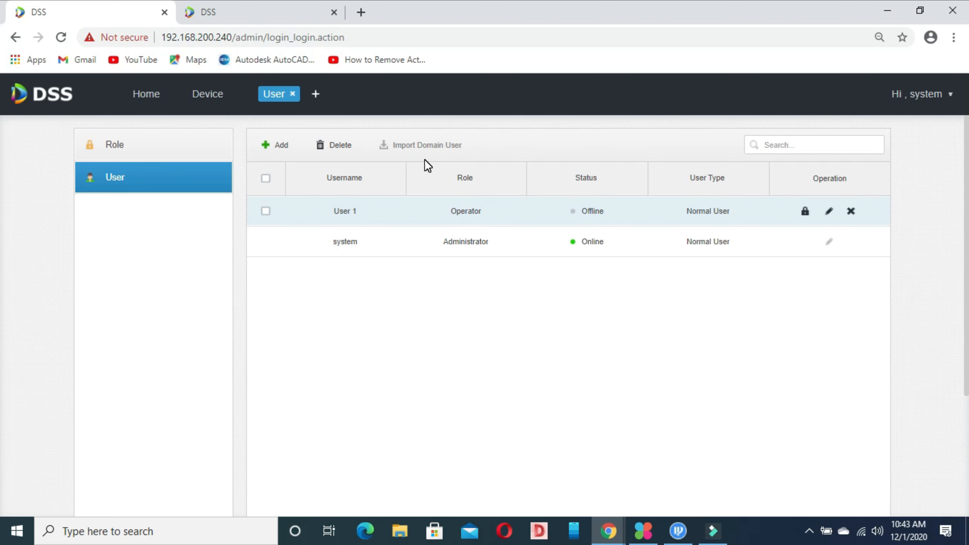
Review User 1's Operator role and All Permissions tree in the Edit dialog, then save.
left_click(828, 213)
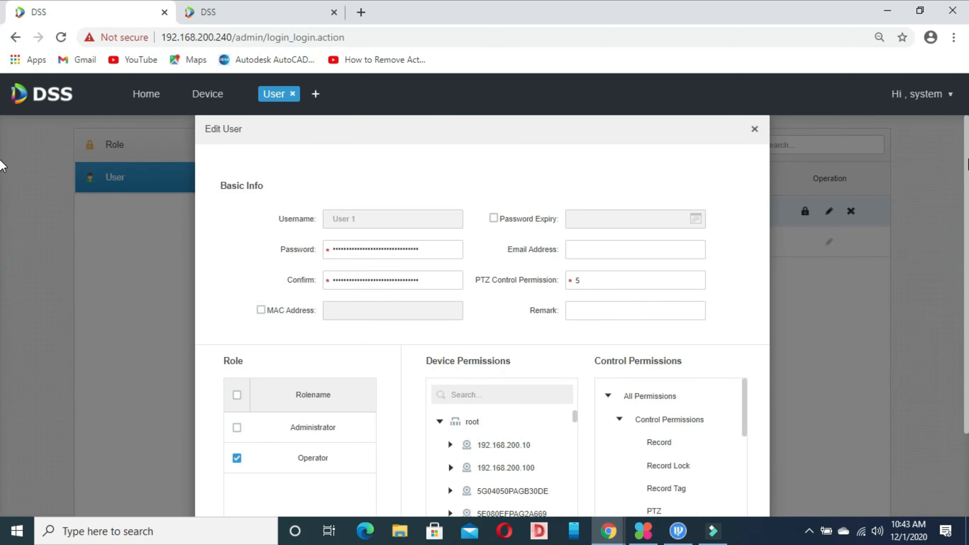
scroll(2, 260, "down", 3)
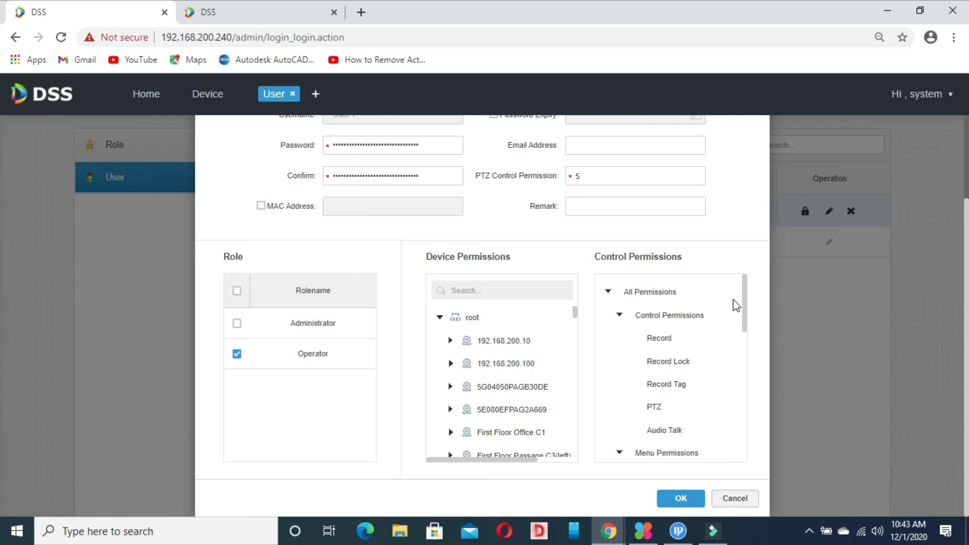
left_click_drag(744, 305, 753, 427)
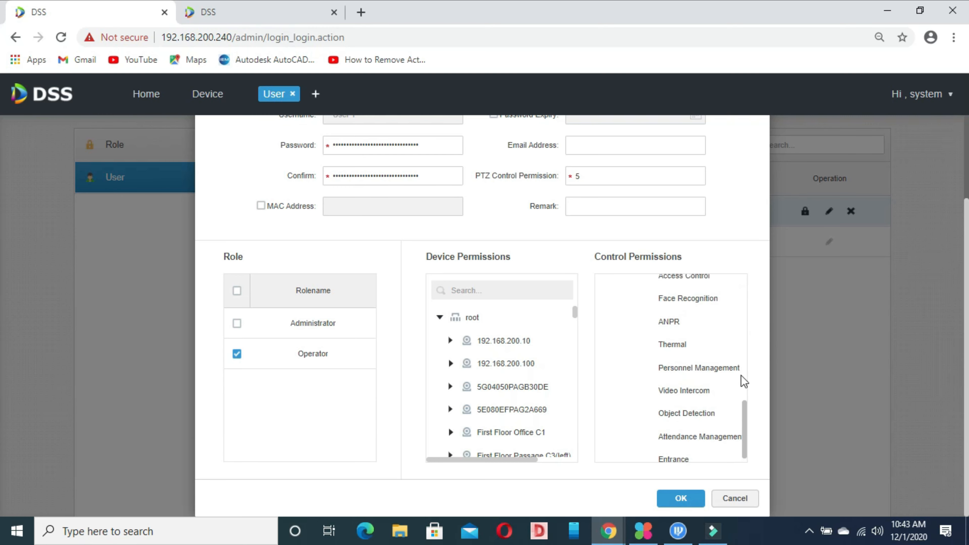
scroll(724, 362, "up", 5)
left_click(609, 293)
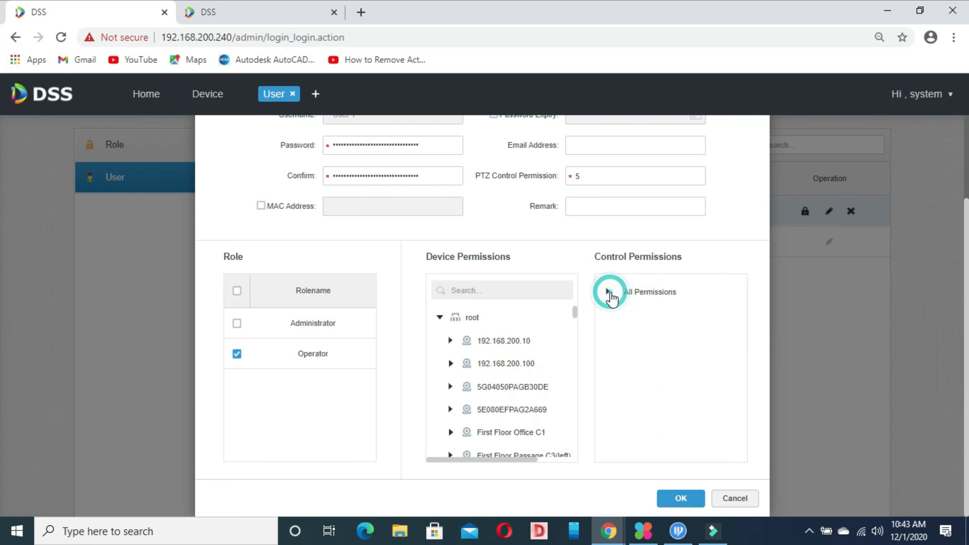
left_click(609, 292)
left_click(609, 292)
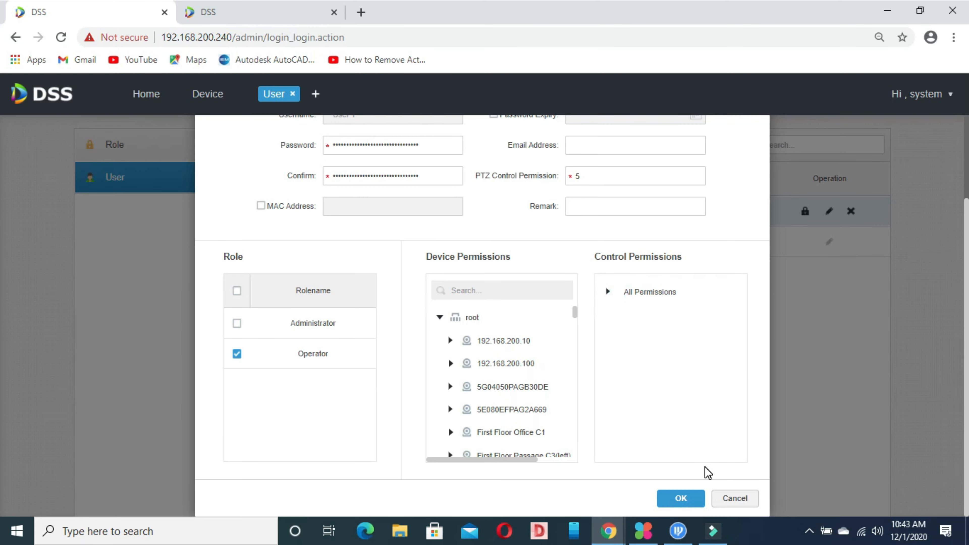
left_click(679, 498)
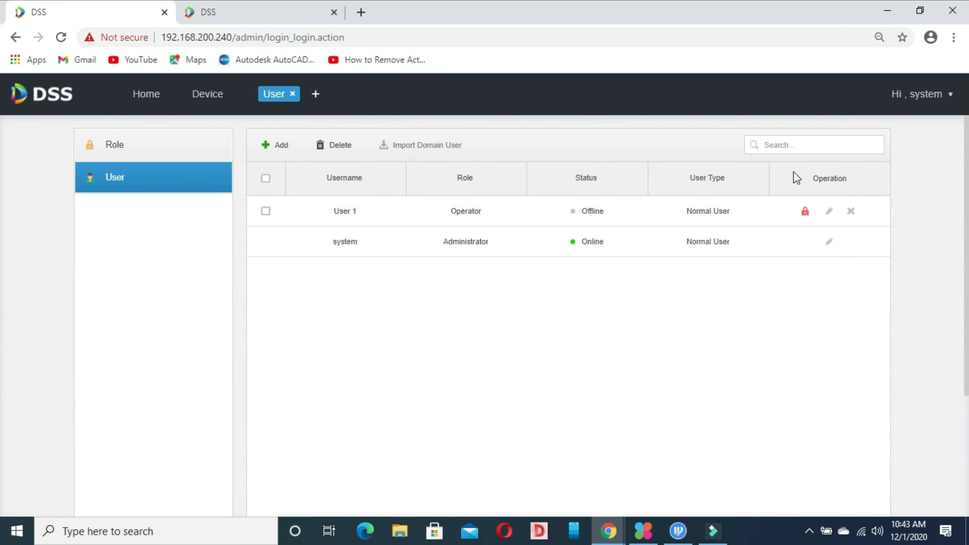
left_click(297, 7)
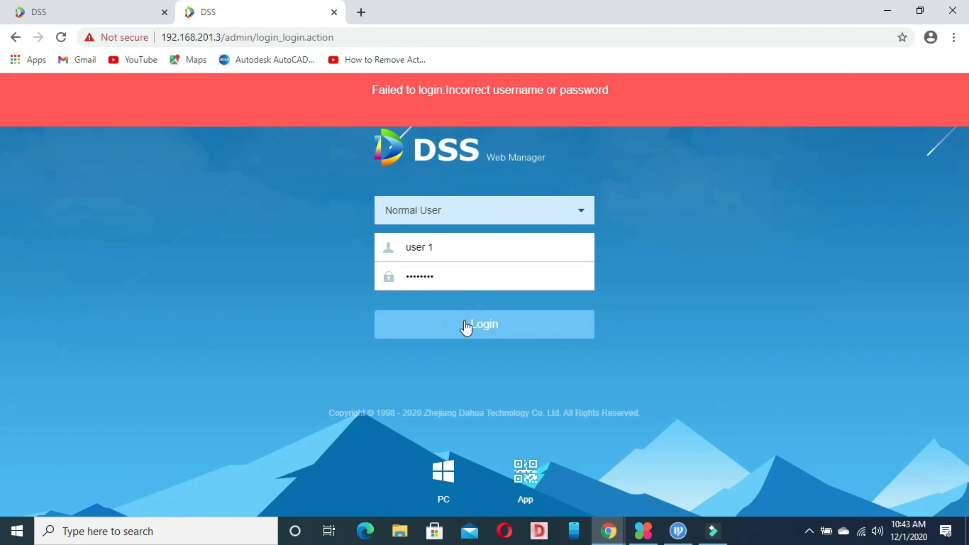
Retry the second tab's login with the username changed to user1.
left_click(432, 249)
type("1")
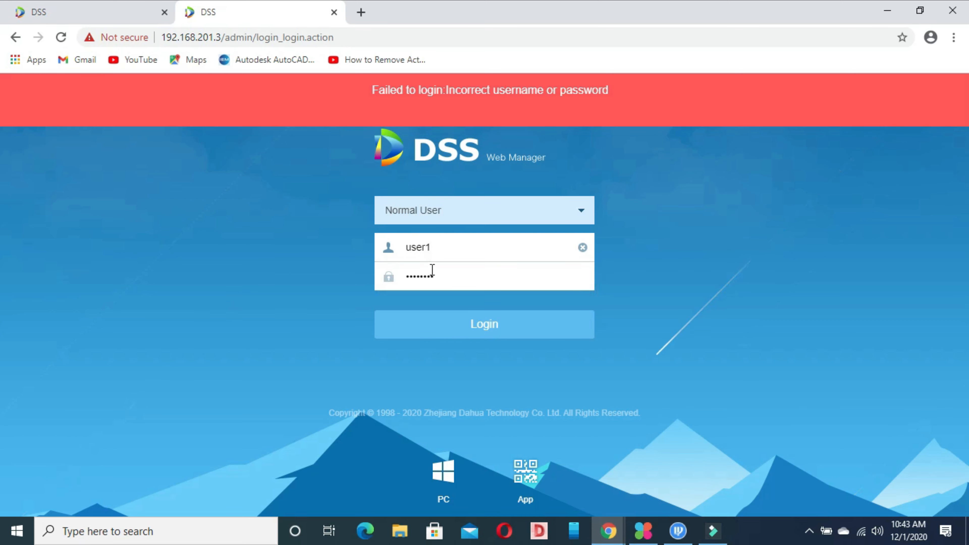
left_click(441, 275)
left_click(459, 326)
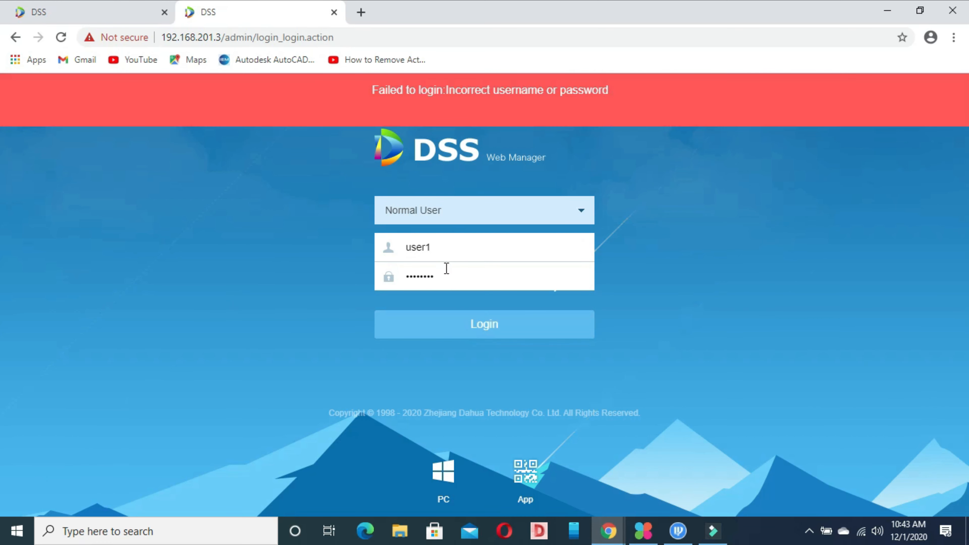
Keep Normal User as the login type and return to the admin's user list.
left_click(559, 210)
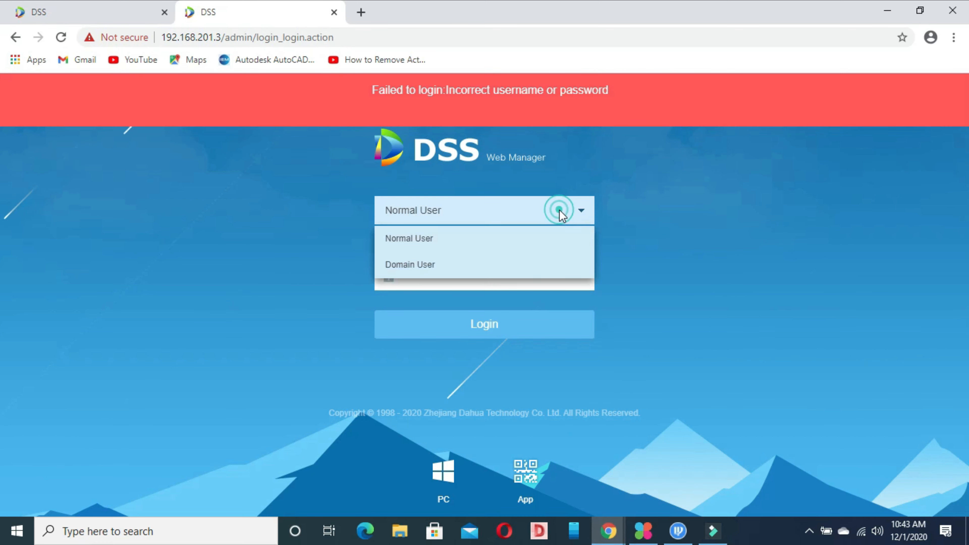
left_click(454, 244)
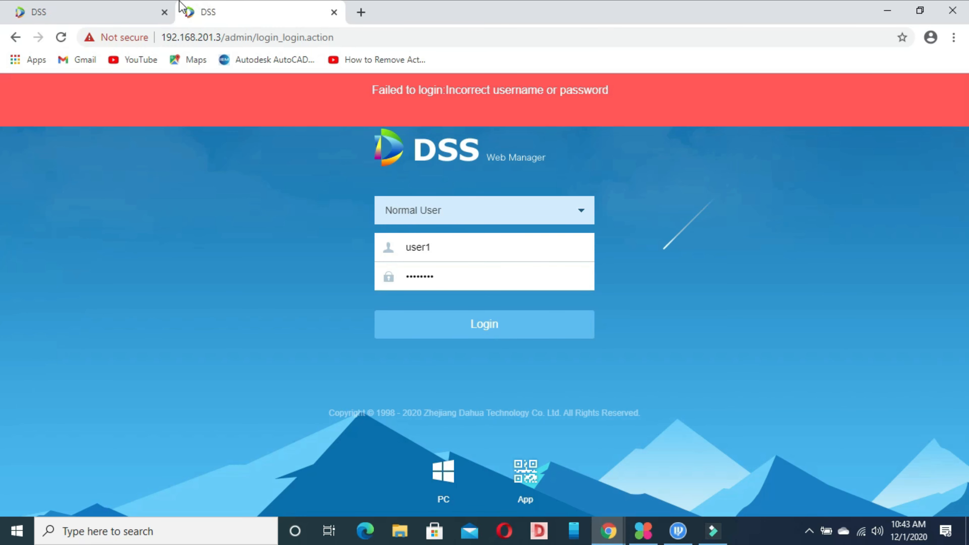
left_click(141, 16)
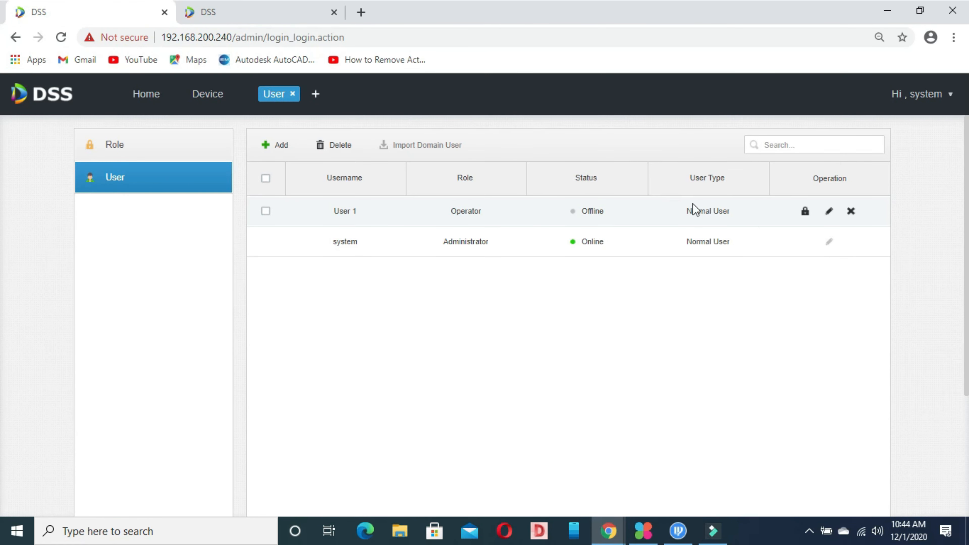
Correct the second tab's username to a capitalised User 1 and log in.
left_click(829, 211)
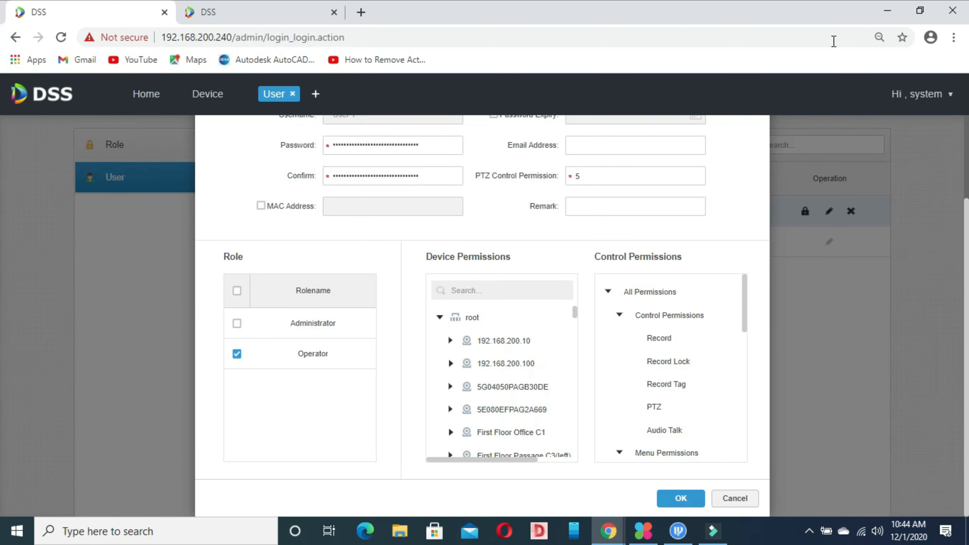
left_click(267, 13)
left_click(407, 248)
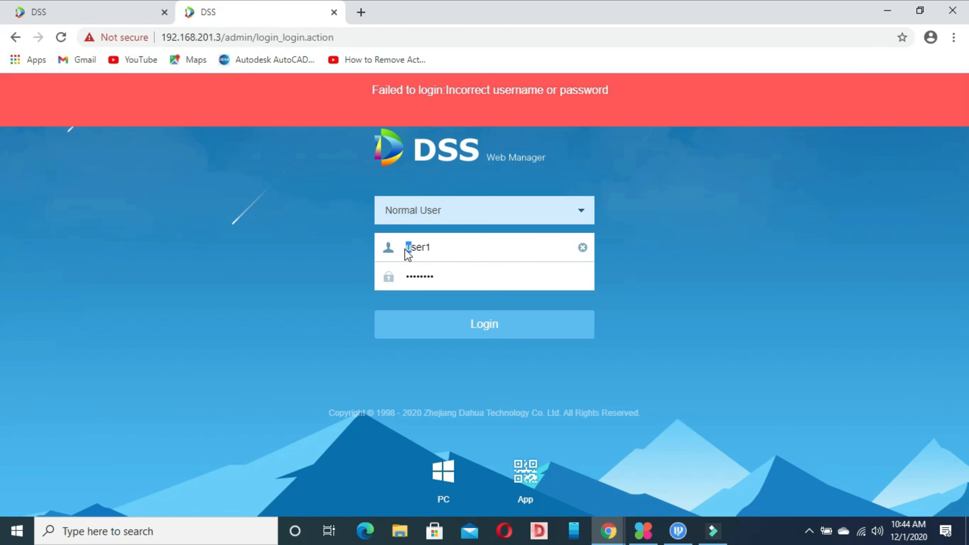
type("U")
key("BackSpace")
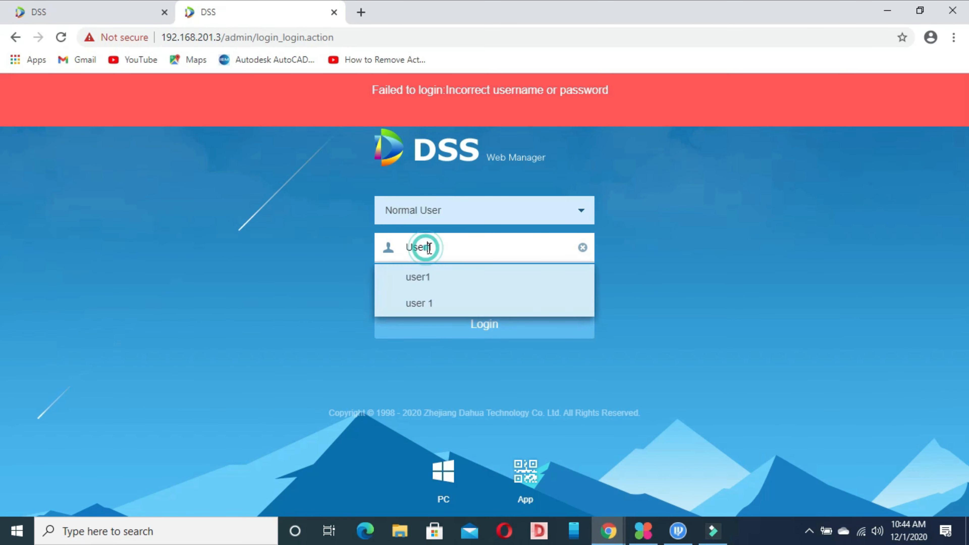
type("1")
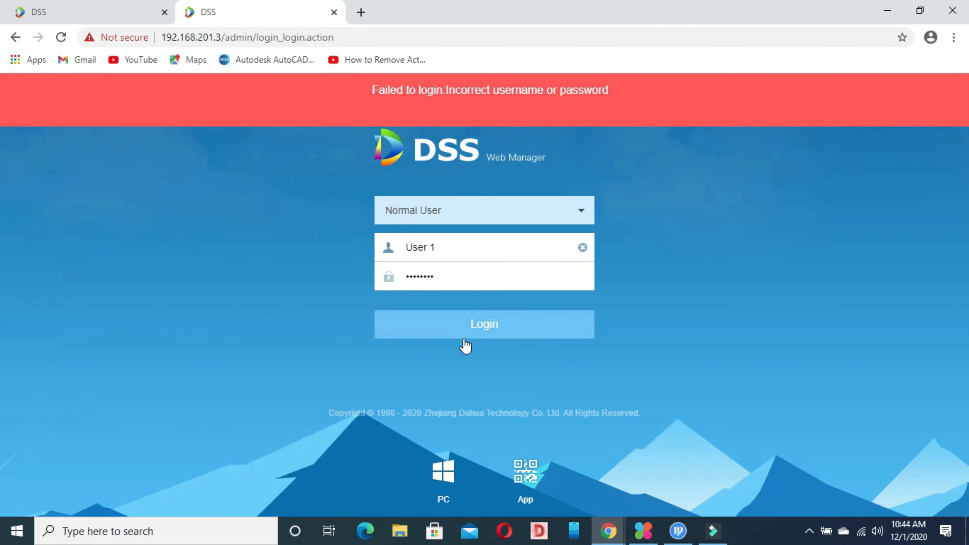
left_click(465, 330)
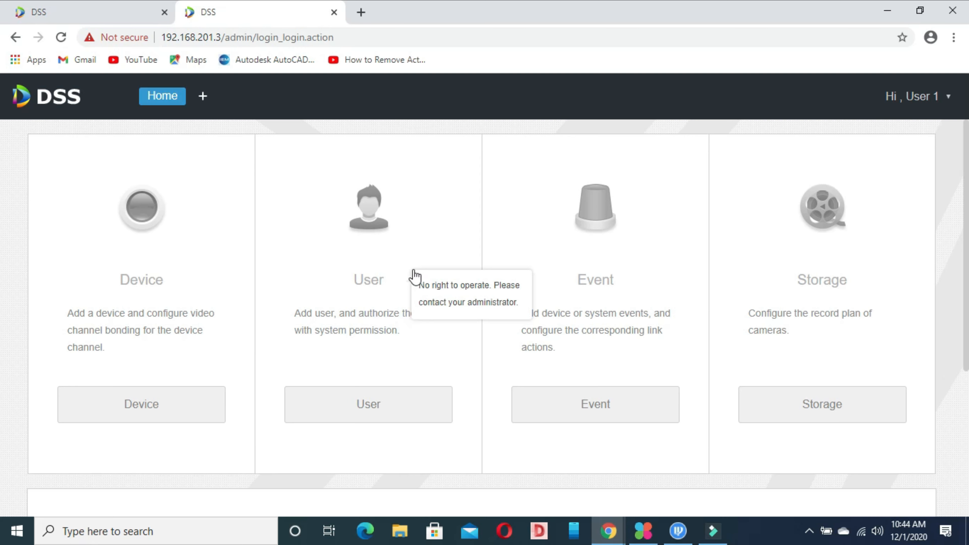
Try the Device card as User 1, confirm access is denied, then return to the admin's Edit User dialog.
left_click(174, 410)
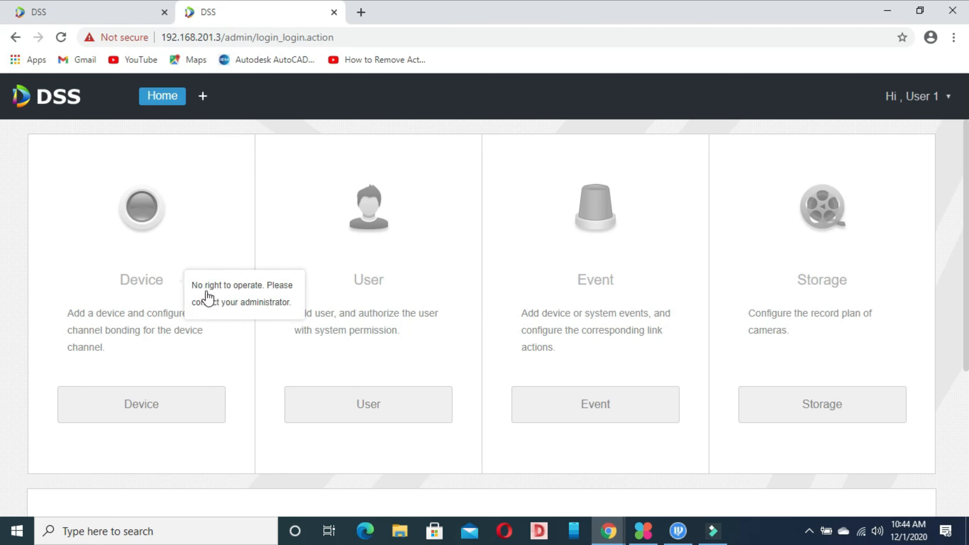
scroll(2, 411, "down", 5)
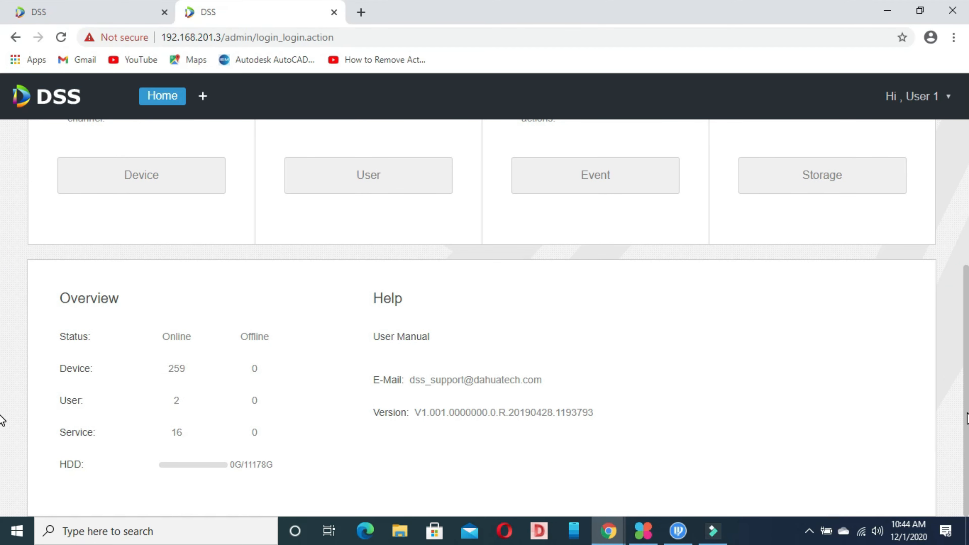
scroll(2, 420, "up", 5)
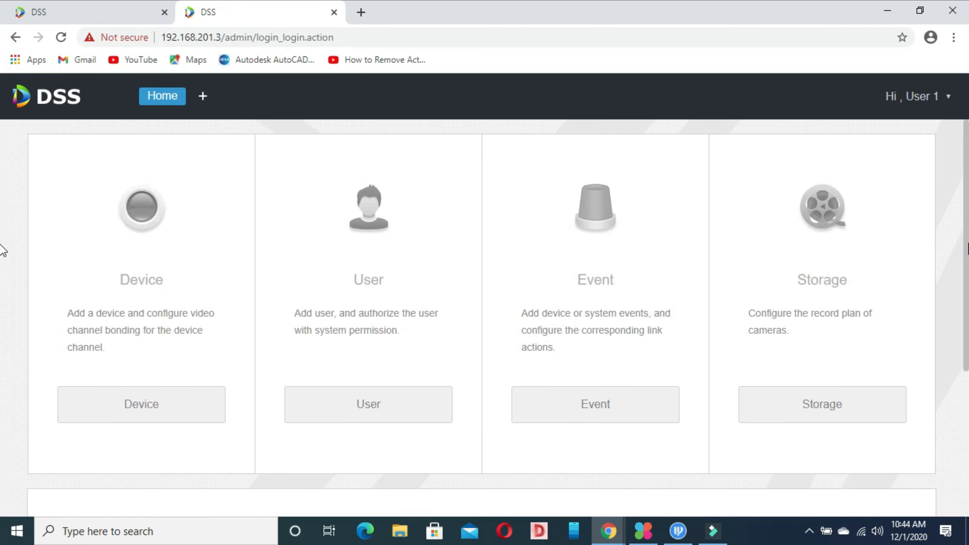
scroll(3, 405, "down", 4)
scroll(2, 405, "up", 5)
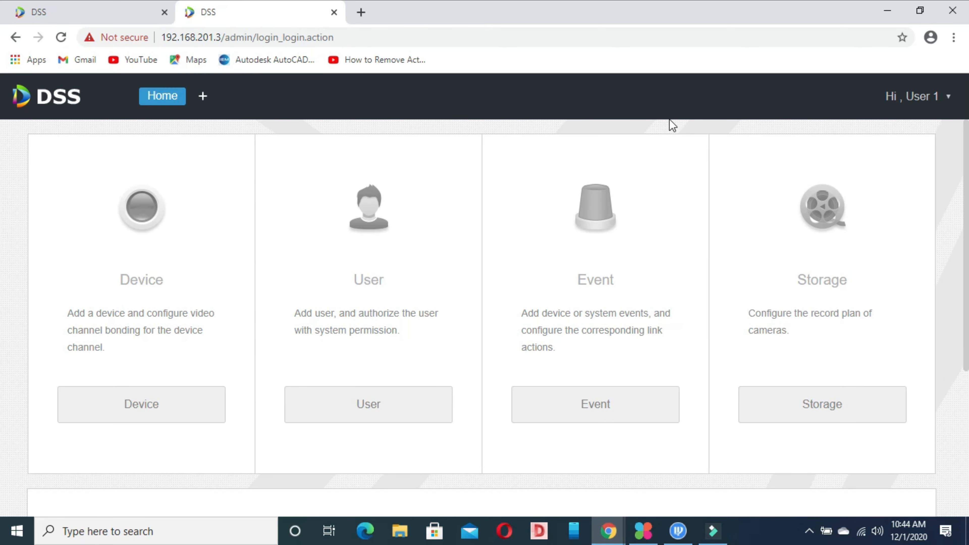
left_click(87, 14)
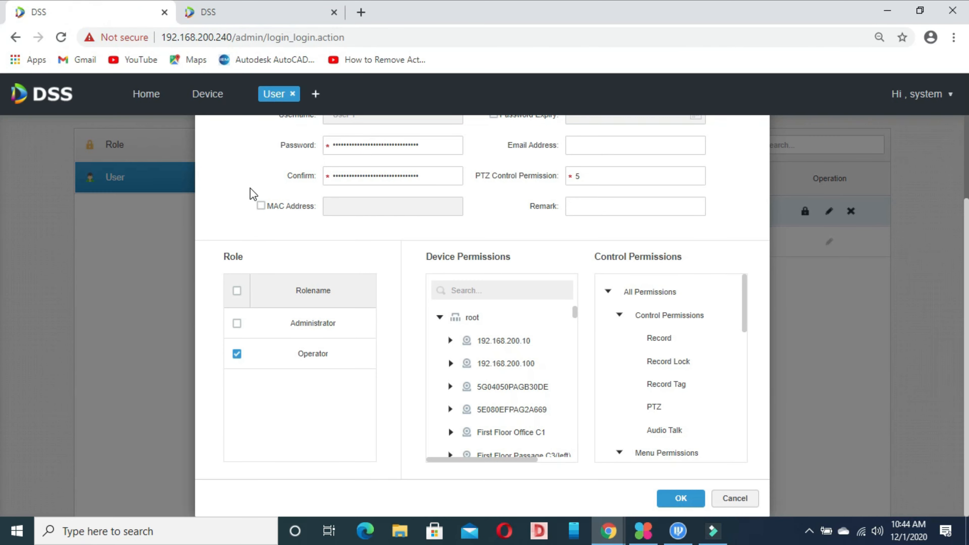
Look over User 1's Record, Record Lock and All Permissions control permissions.
left_click(653, 341)
left_click(653, 361)
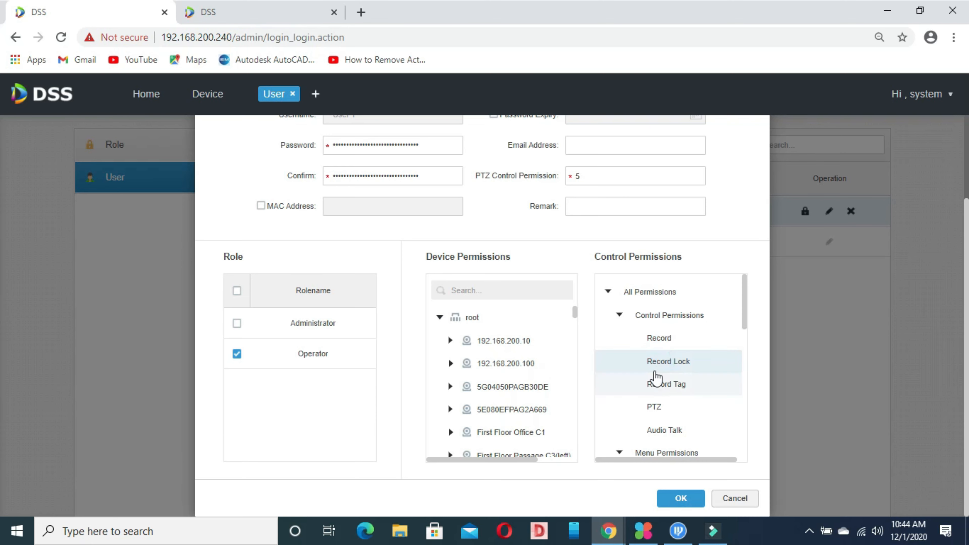
left_click(648, 338)
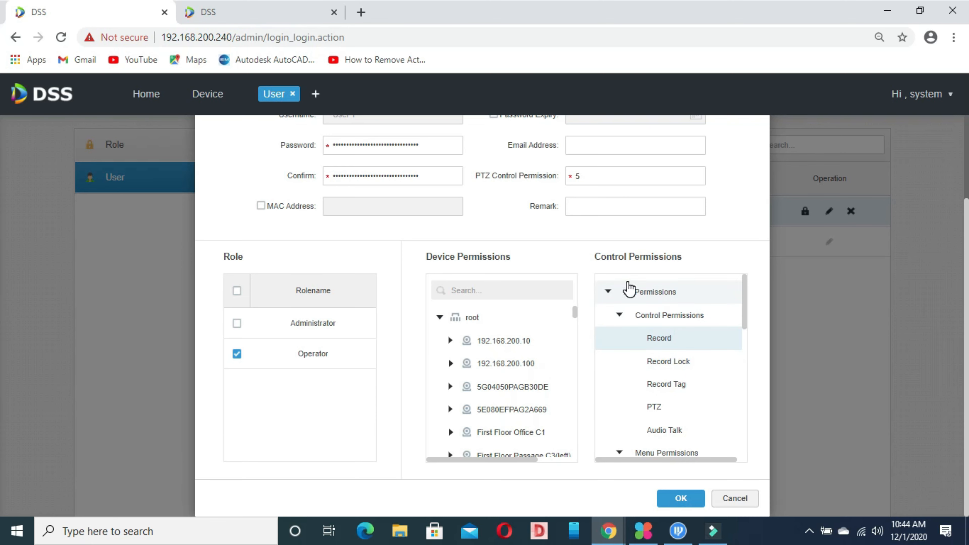
left_click(628, 291)
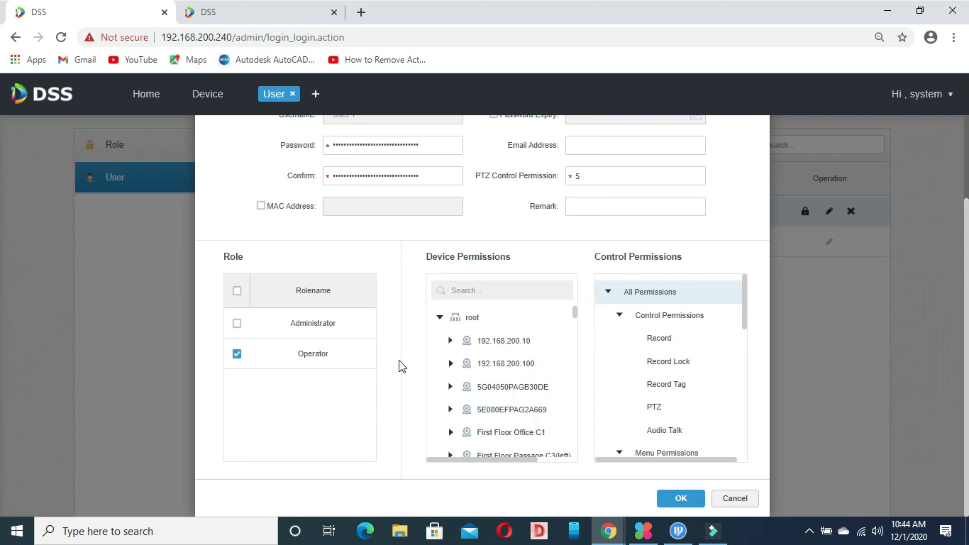
Expand 192.168.200.10 to show its IPC camera, then save User 1 as Operator.
left_click(452, 340)
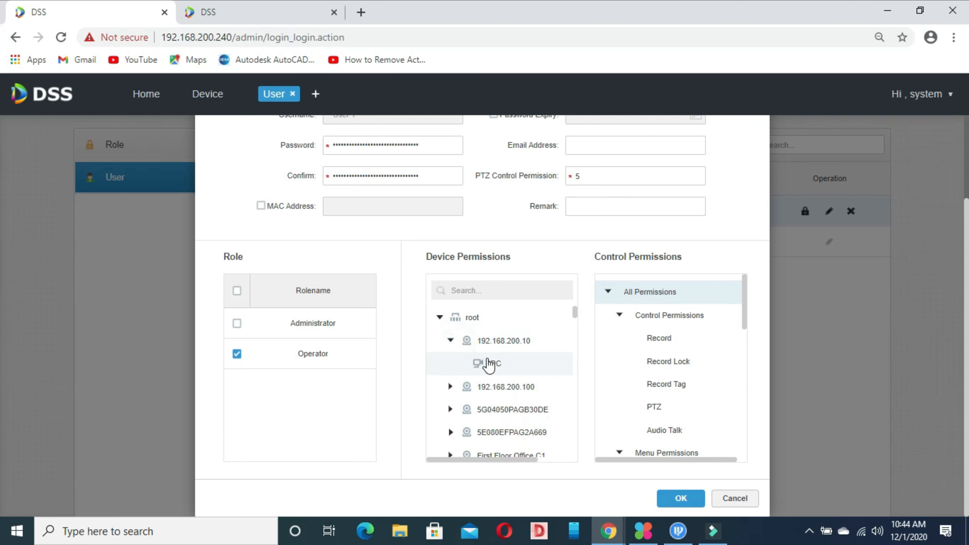
left_click(487, 363)
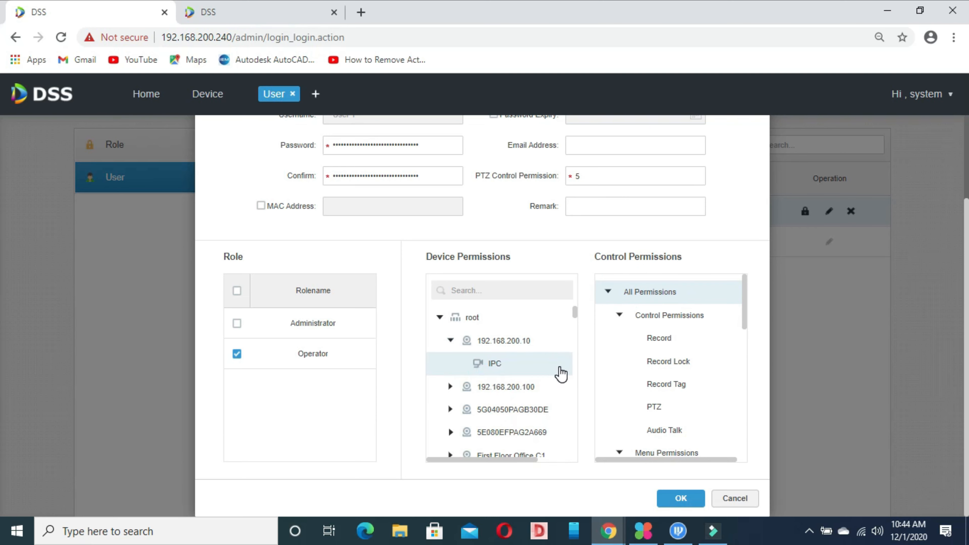
left_click(747, 290)
left_click(681, 498)
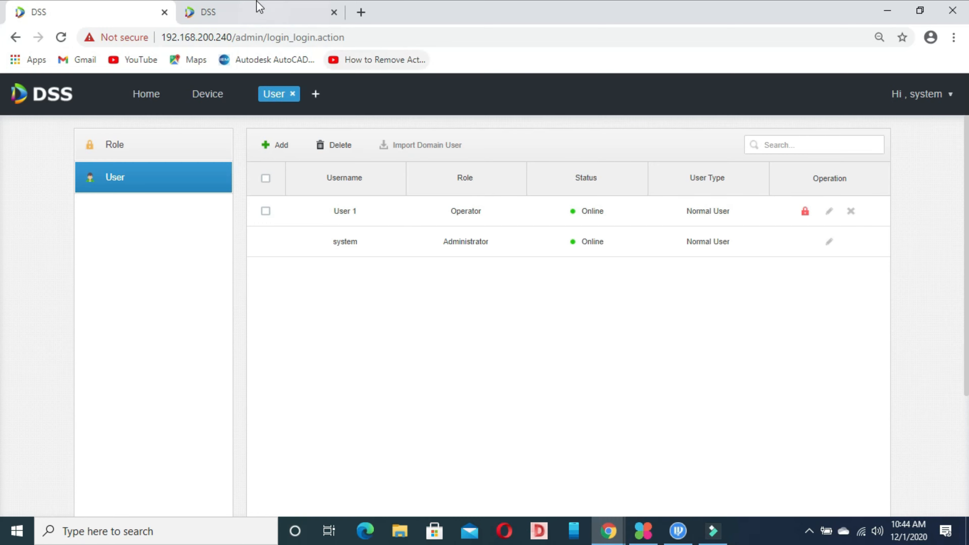
Reload User 1's home page and confirm device management is still inaccessible.
left_click(257, 11)
left_click(62, 37)
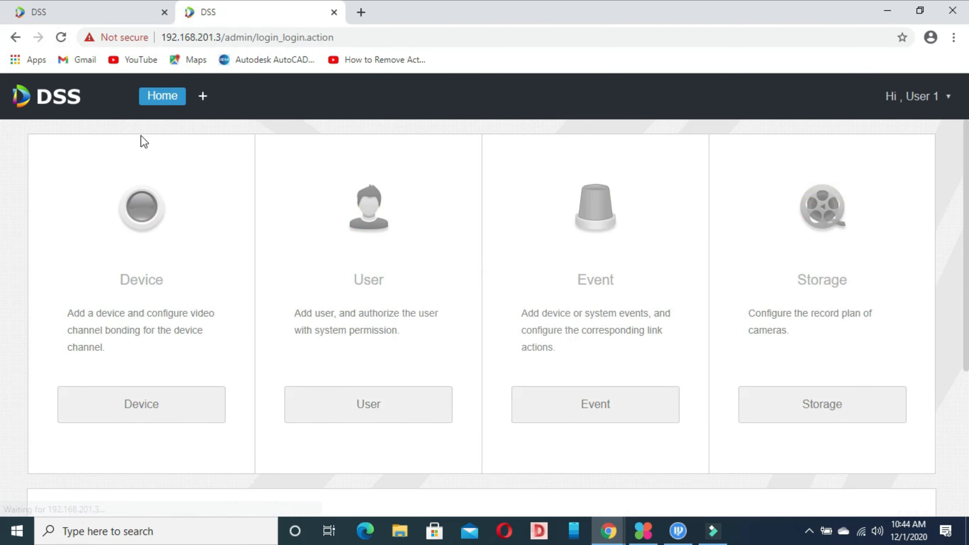
mouse_move(166, 345)
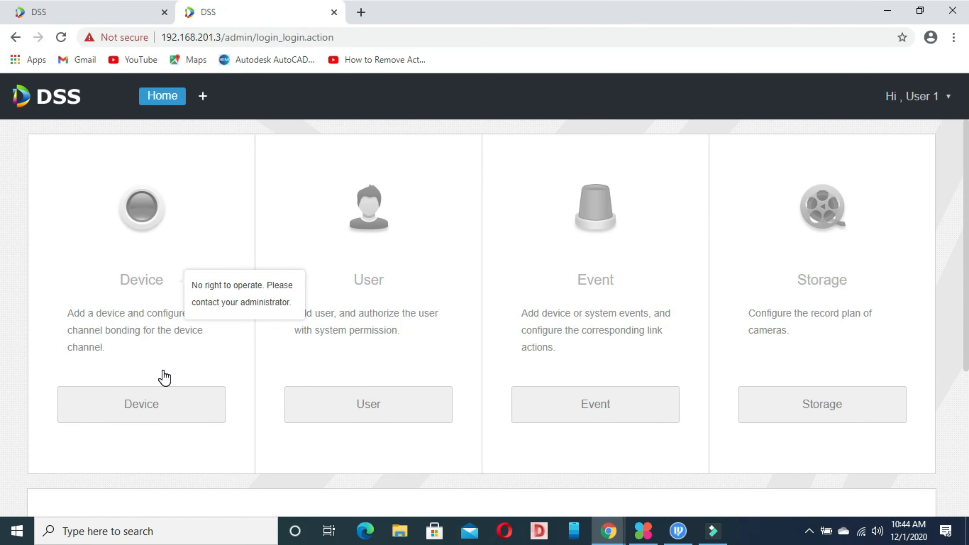
left_click(160, 401)
left_click_drag(965, 278, 934, 169)
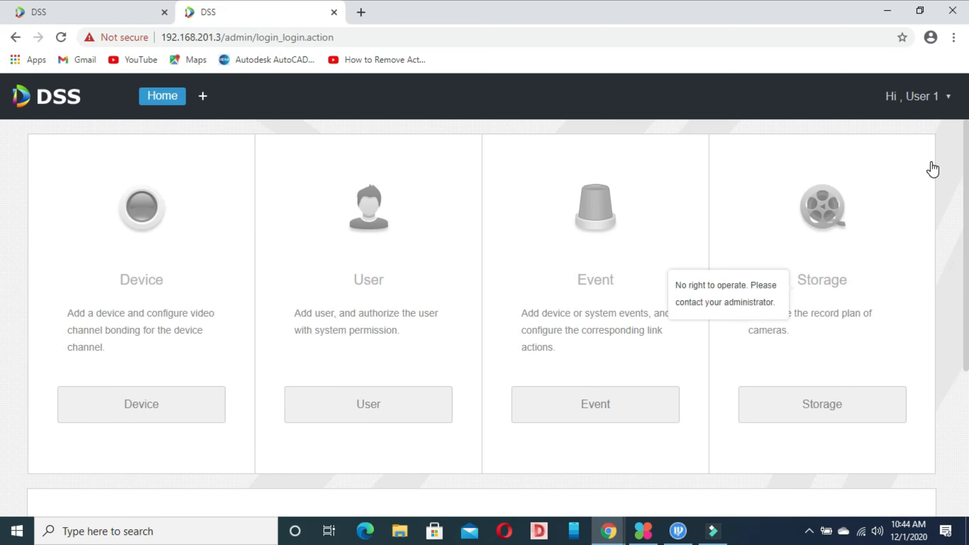
Lock User 1's account from the admin's user list and confirm the warning.
left_click(75, 3)
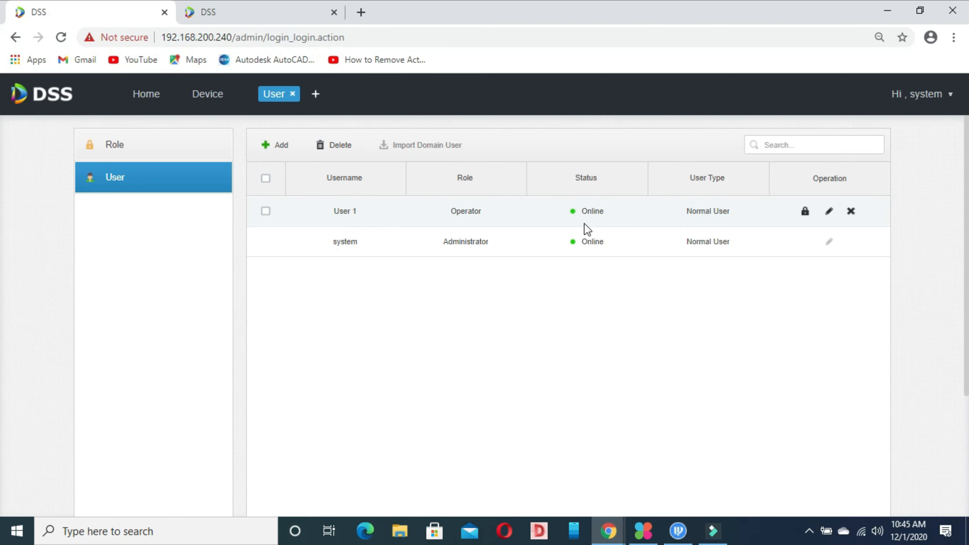
left_click(805, 212)
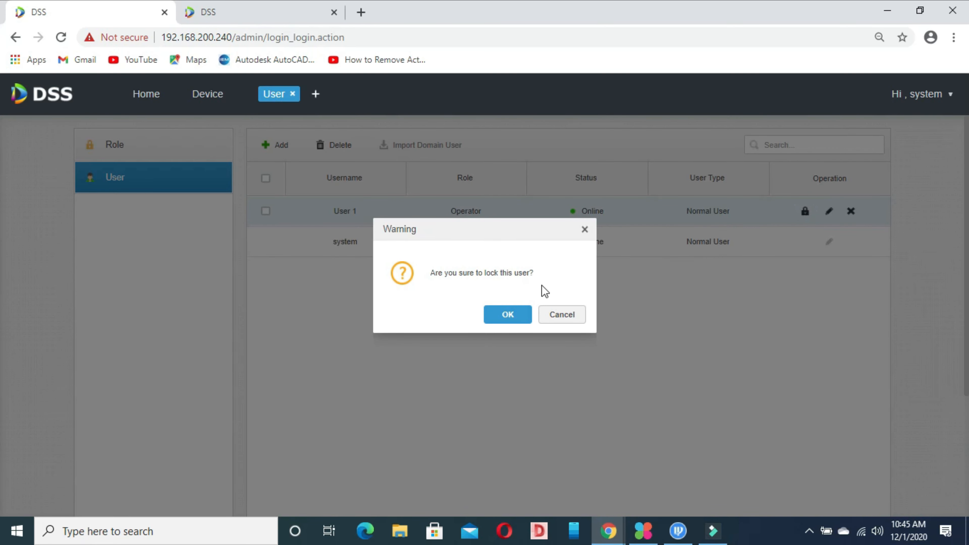
left_click(509, 317)
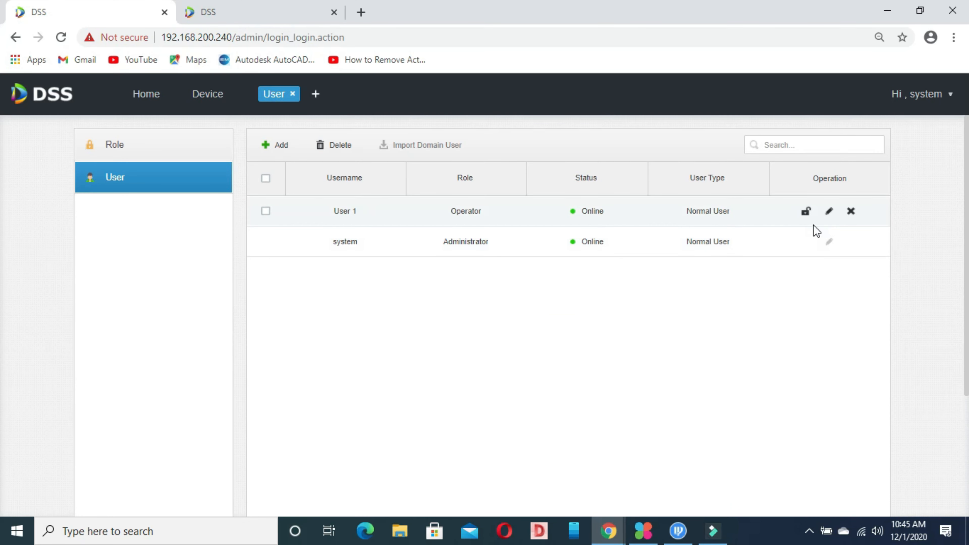
Reload User 1's tab, then reopen 192.168.201.3 to test whether the lock applies.
left_click(240, 16)
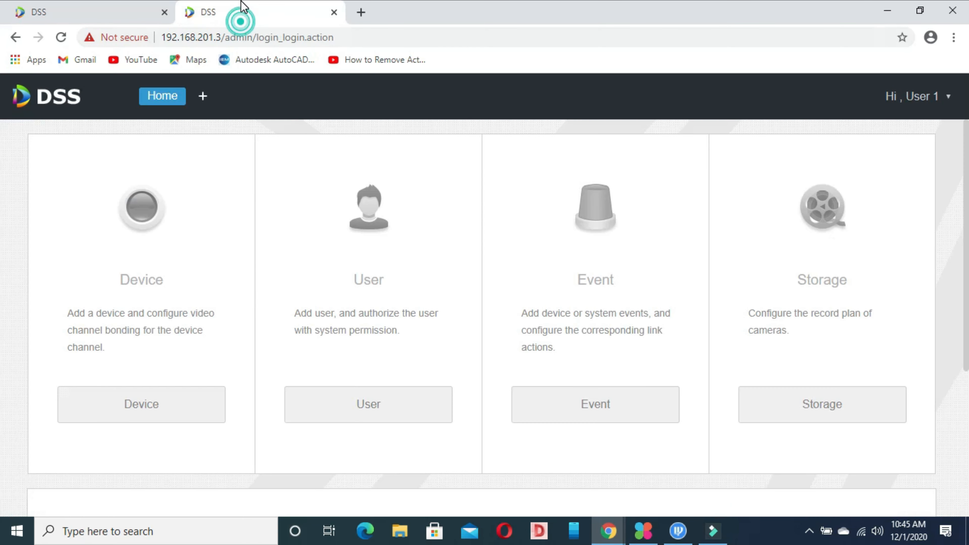
left_click(60, 37)
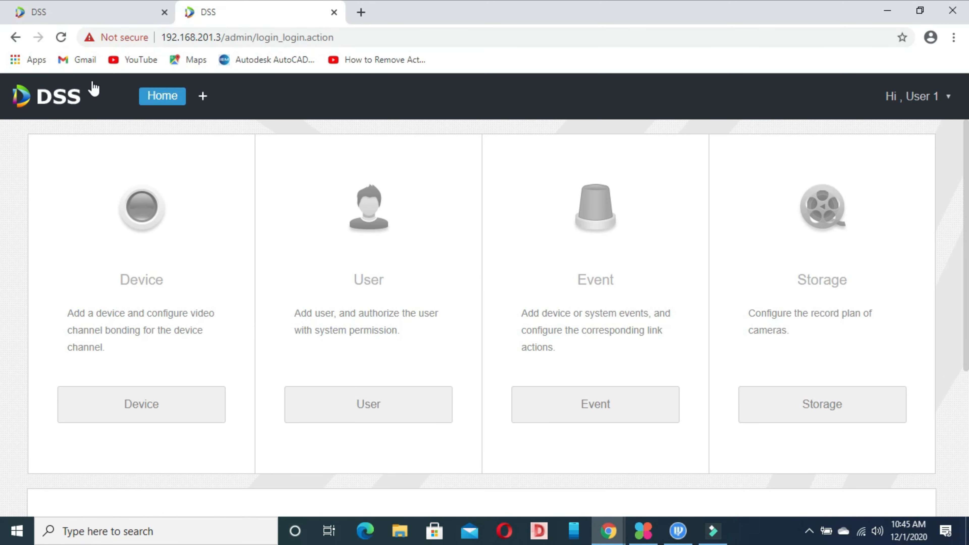
left_click(61, 38)
left_click(15, 38)
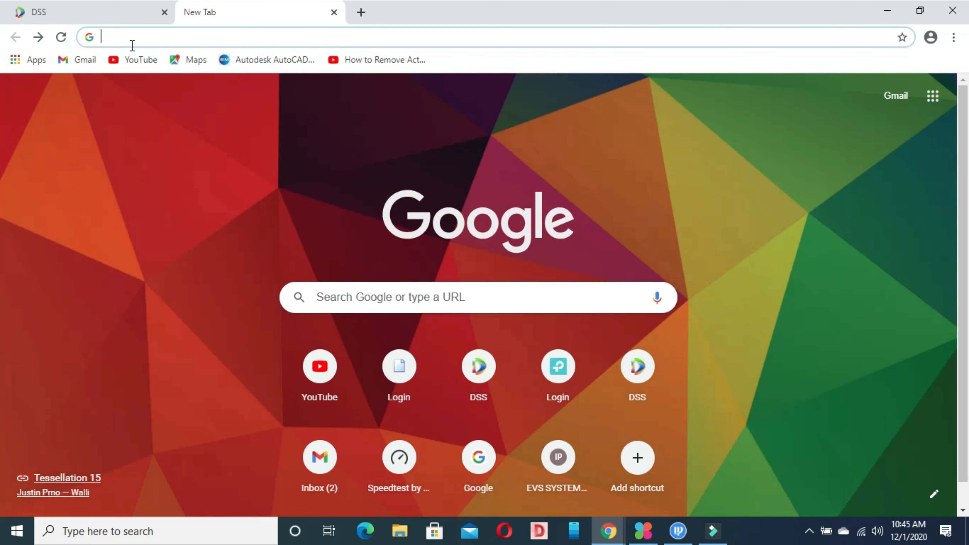
type("192.16")
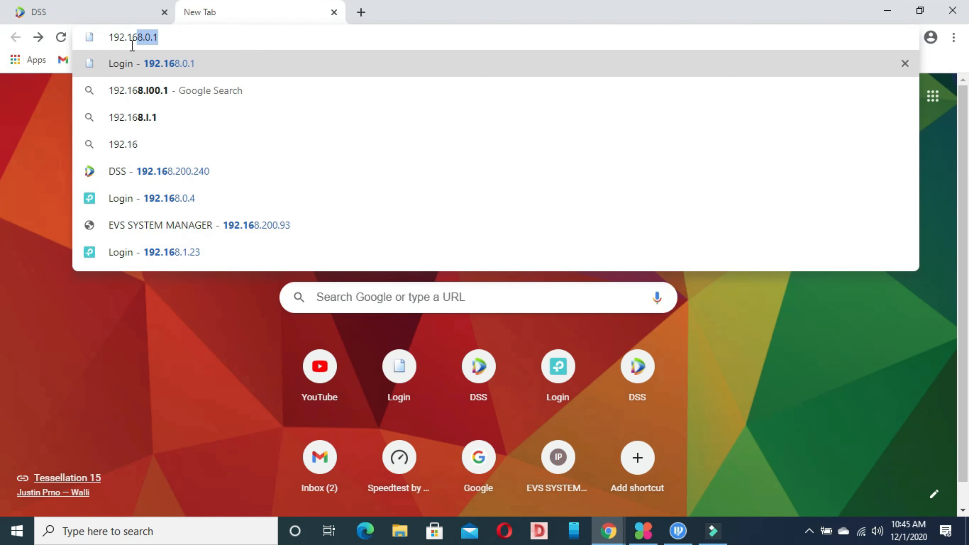
type("8.20")
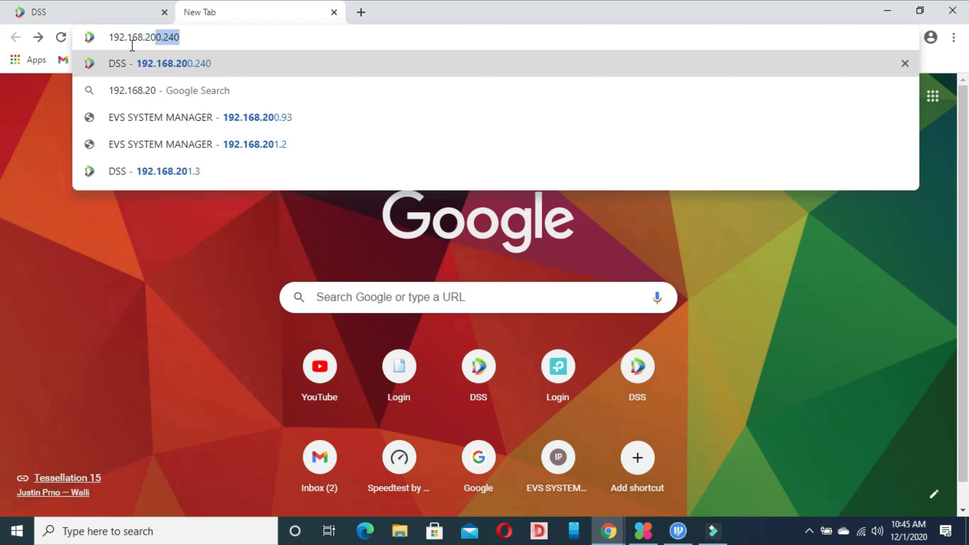
type("1")
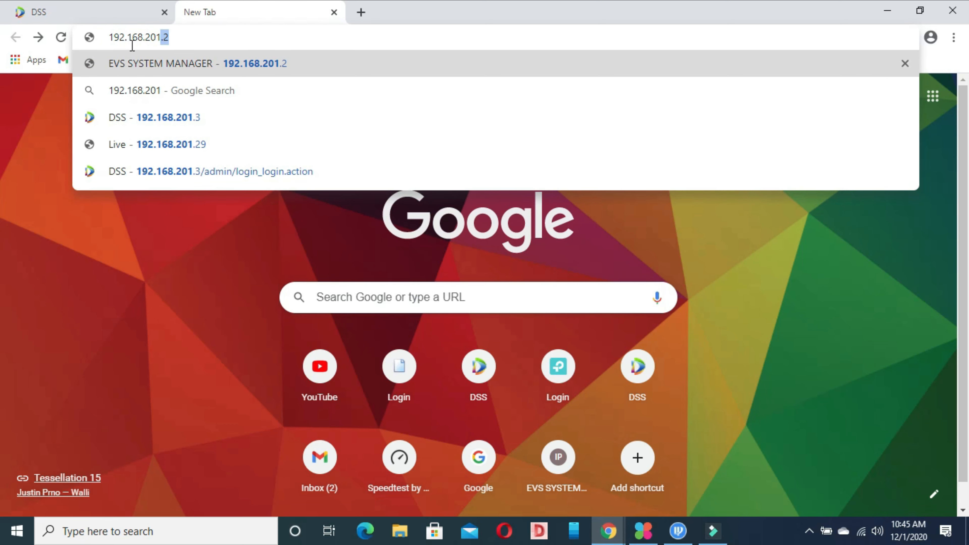
type(".3")
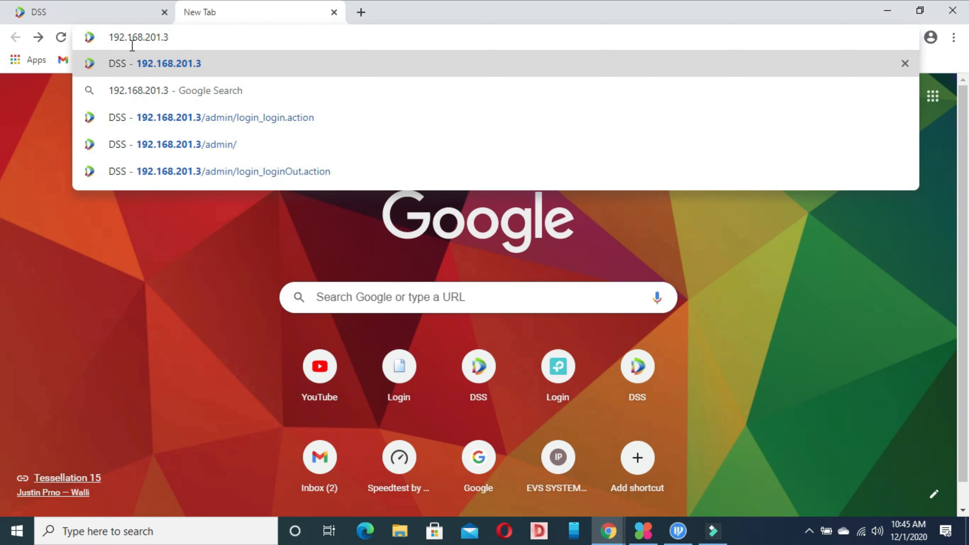
key("Return")
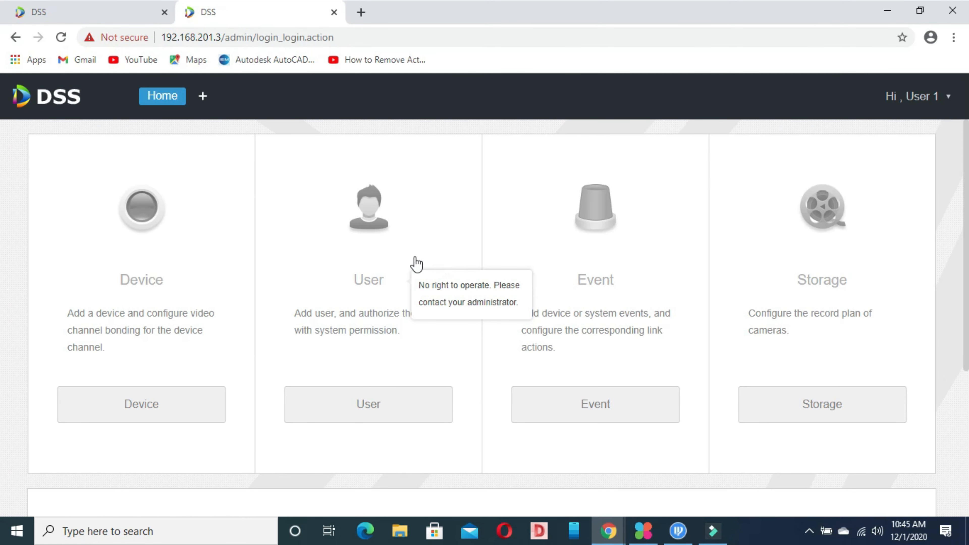
Reload User 1's page, compare it with the admin's user list, then close User 1's tab.
left_click(61, 37)
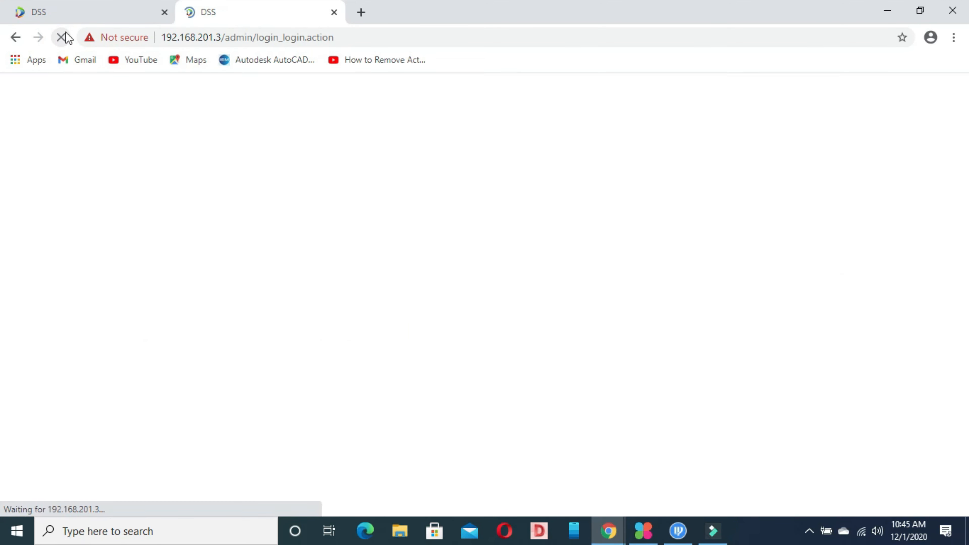
left_click(81, 17)
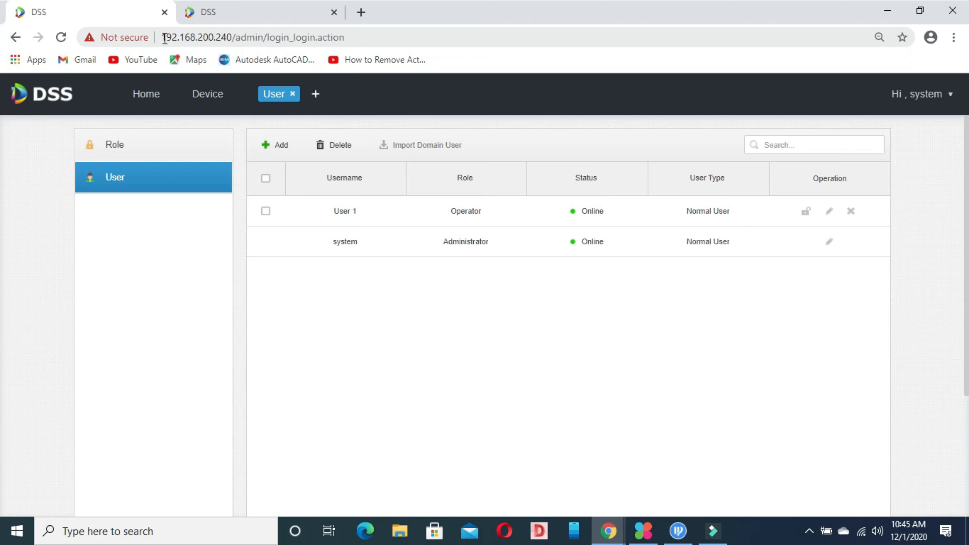
left_click(271, 8)
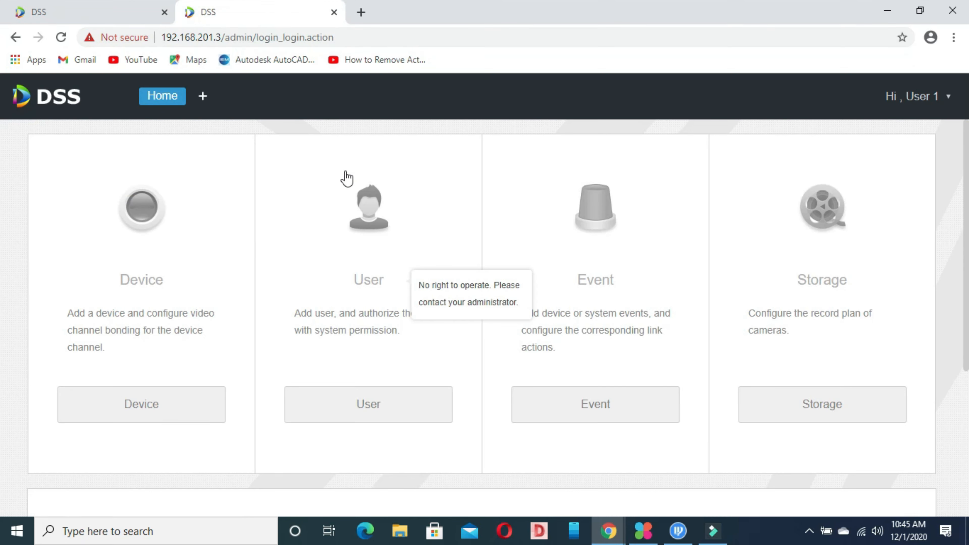
left_click(118, 8)
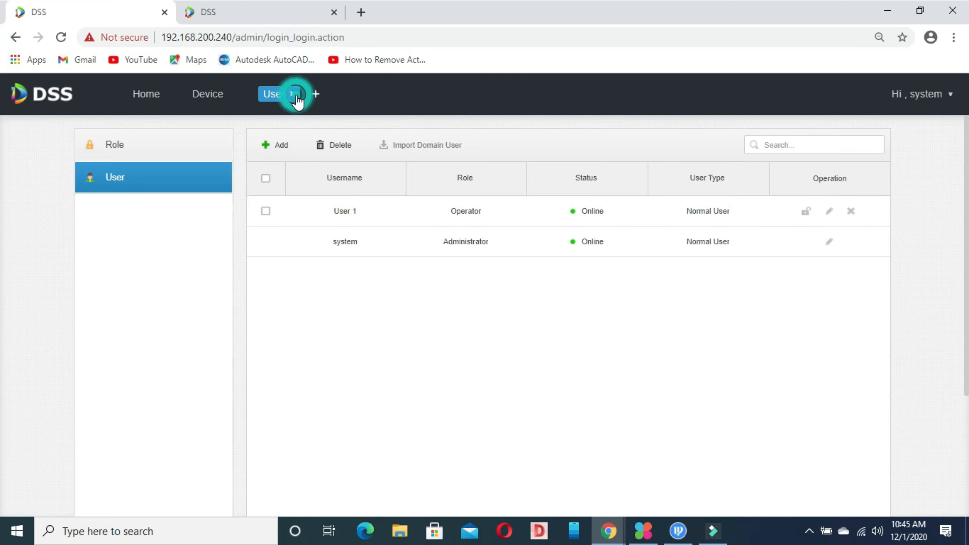
left_click(280, 8)
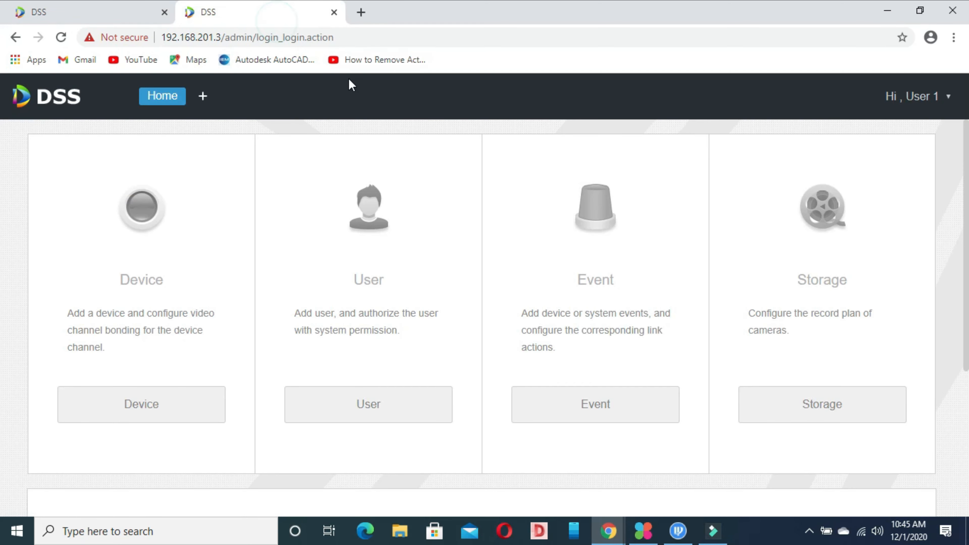
left_click(334, 13)
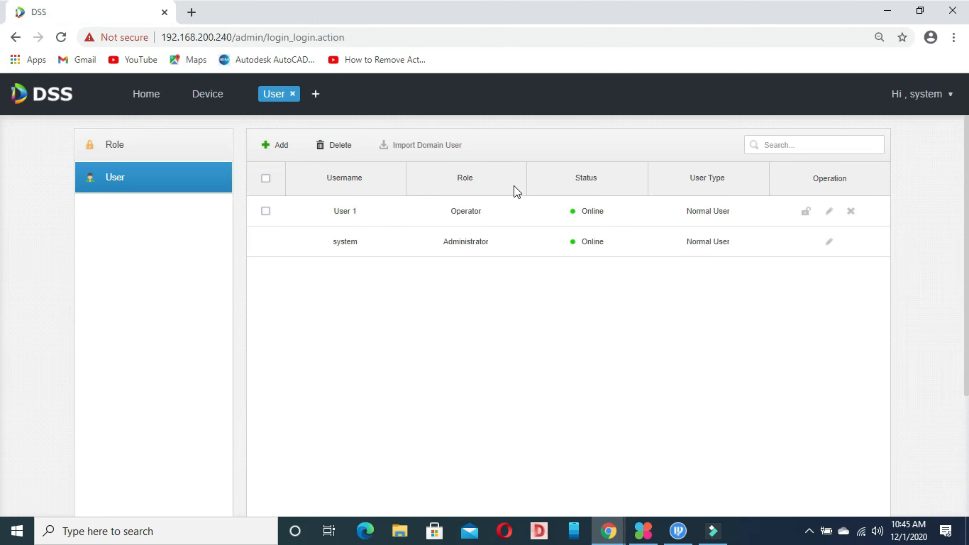